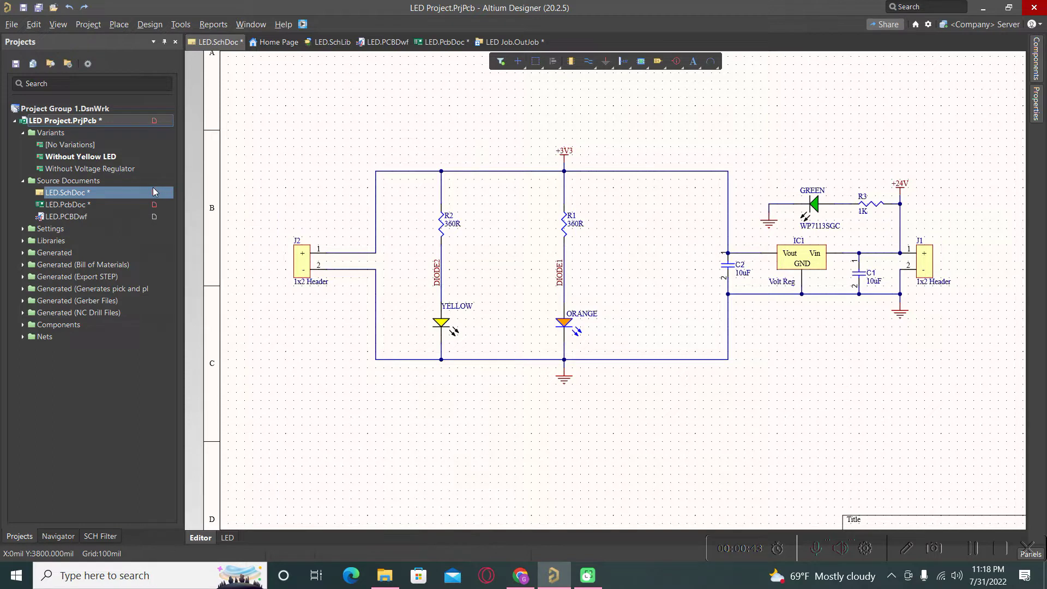
Add a project variant named Alternate Part to the LED project, with variation of fabrication outputs allowed
{"action": "right_click", "coordinate": [81, 125]}
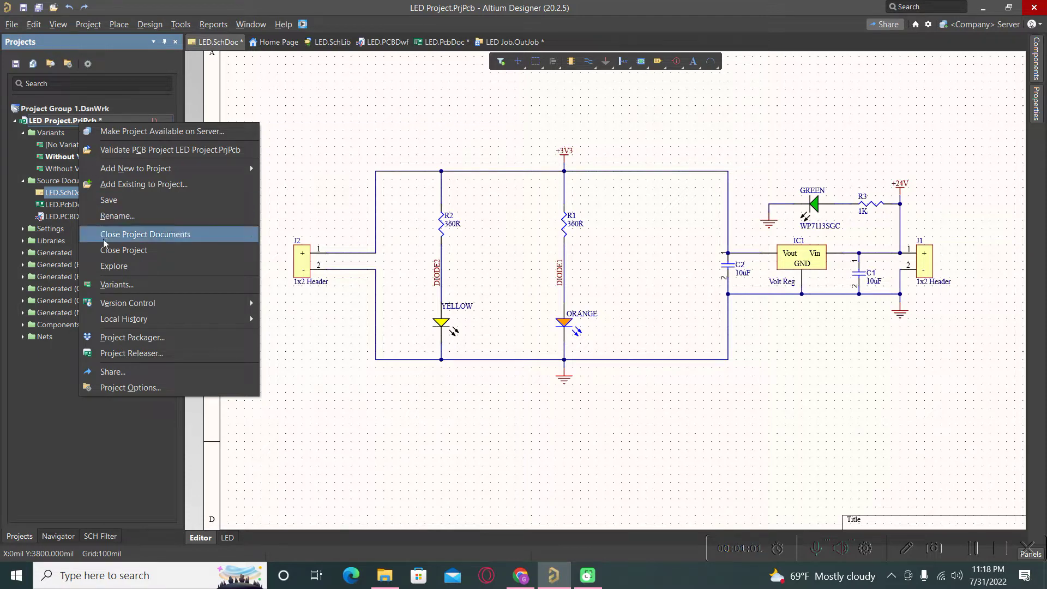
{"action": "left_click", "coordinate": [120, 289]}
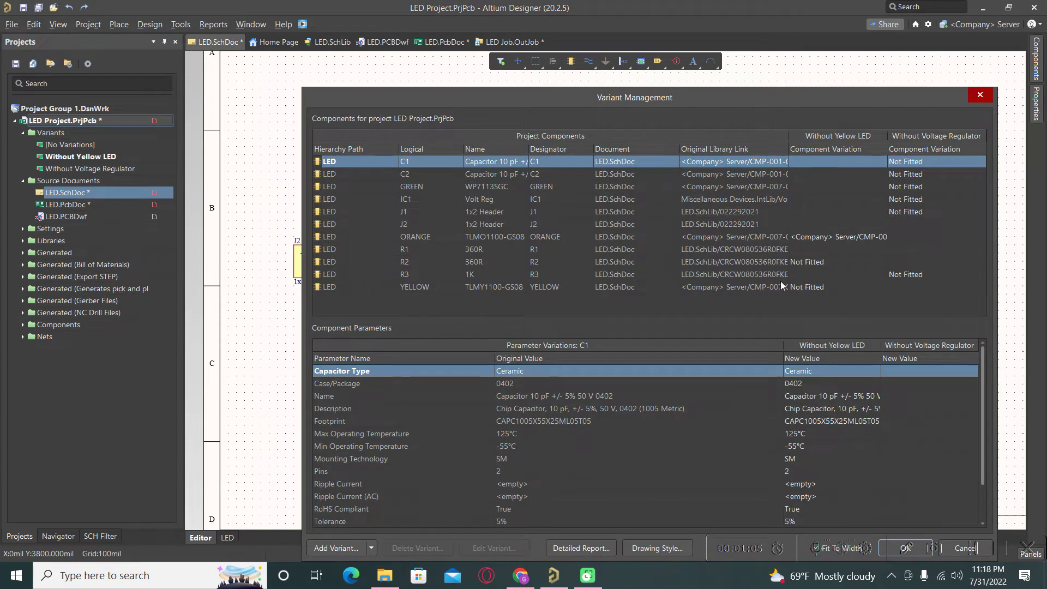
{"action": "left_click", "coordinate": [336, 548]}
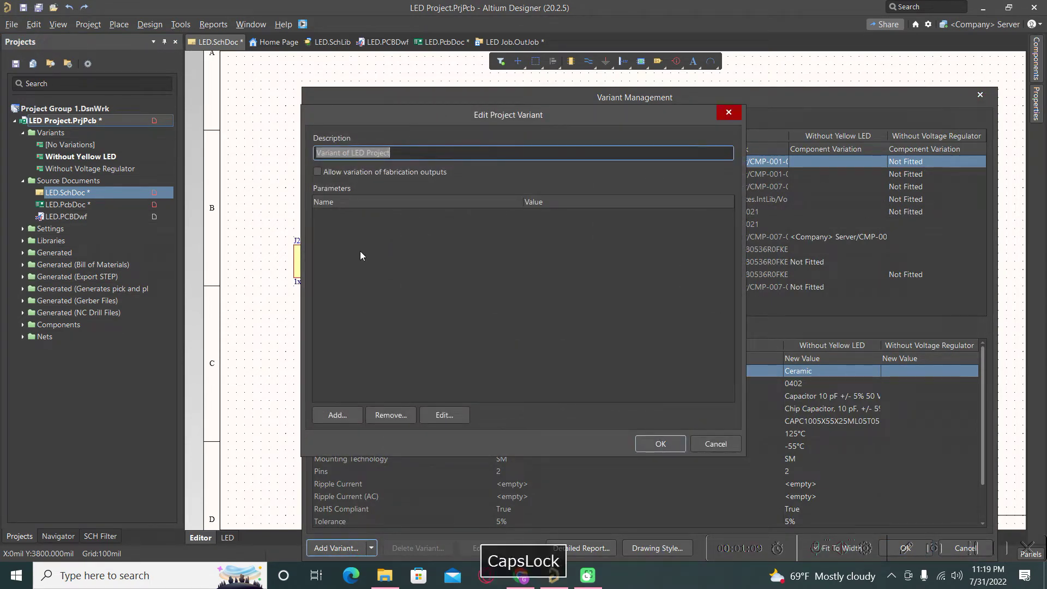
{"action": "type", "text": "Alternate P"}
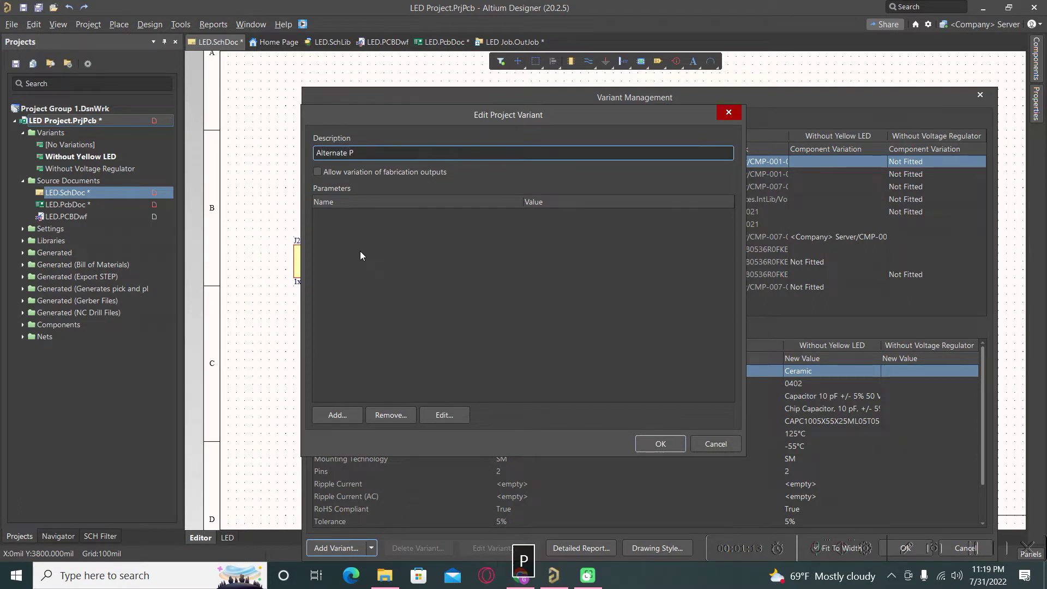
{"action": "type", "text": "art"}
{"action": "left_click", "coordinate": [318, 171]}
{"action": "left_click", "coordinate": [660, 444]}
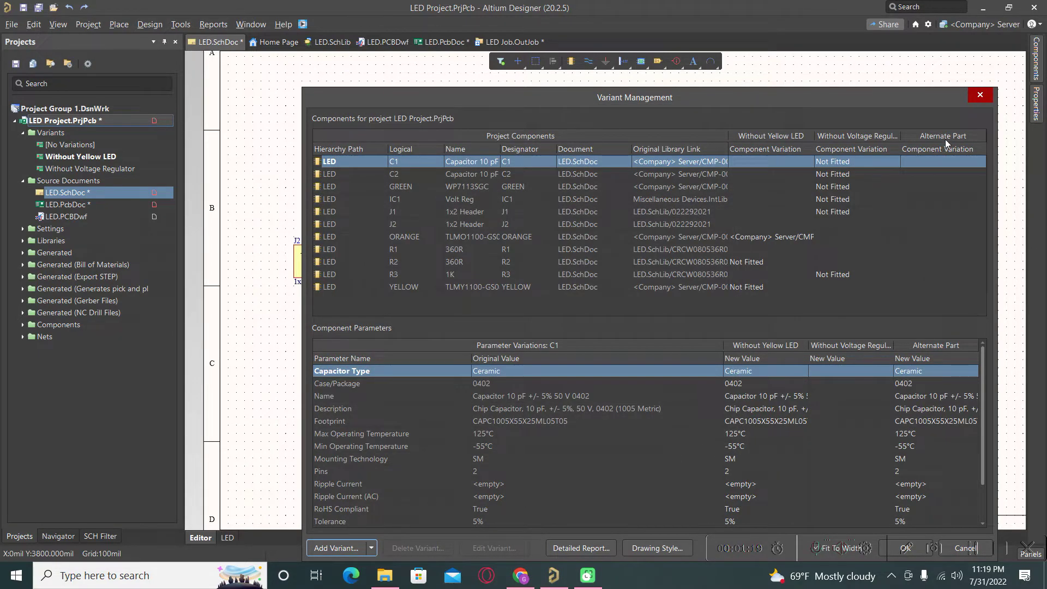
{"action": "left_click_drag", "start_coordinate": [770, 101], "coordinate": [685, 74]}
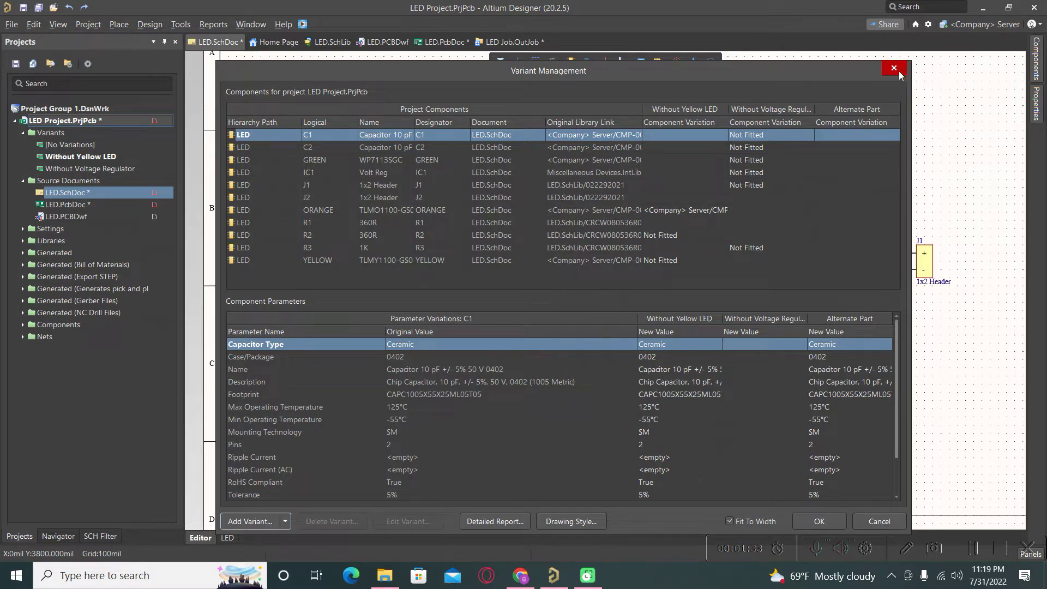
{"action": "left_click", "coordinate": [817, 525]}
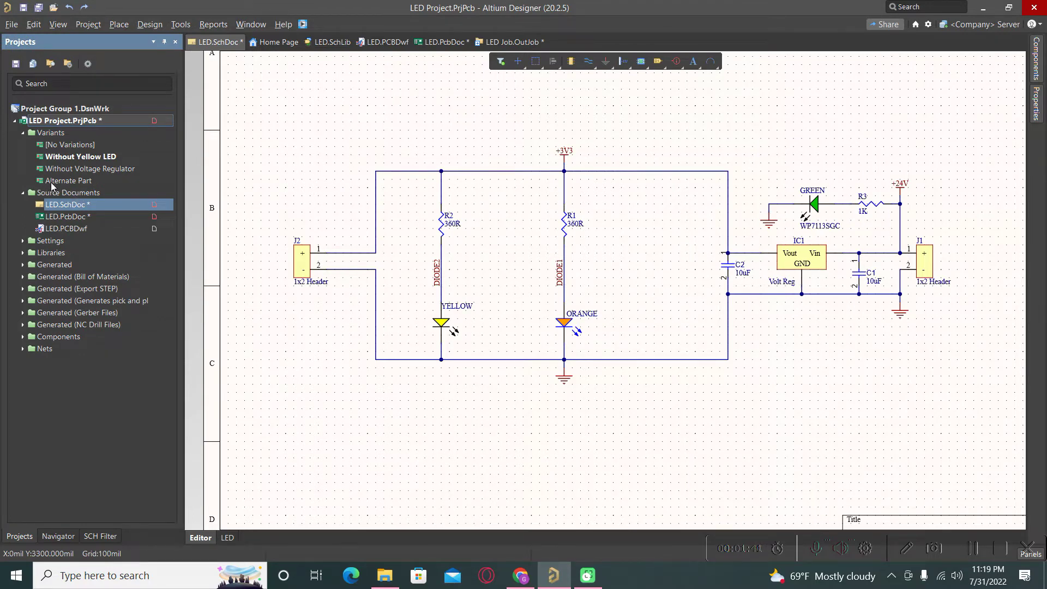
Activate the Alternate Part variant and, in the compiled LED view, choose the red LED TLMS1100-GS08 as alternate part for ORANGE
{"action": "double_click", "coordinate": [86, 180]}
{"action": "left_click", "coordinate": [228, 538]}
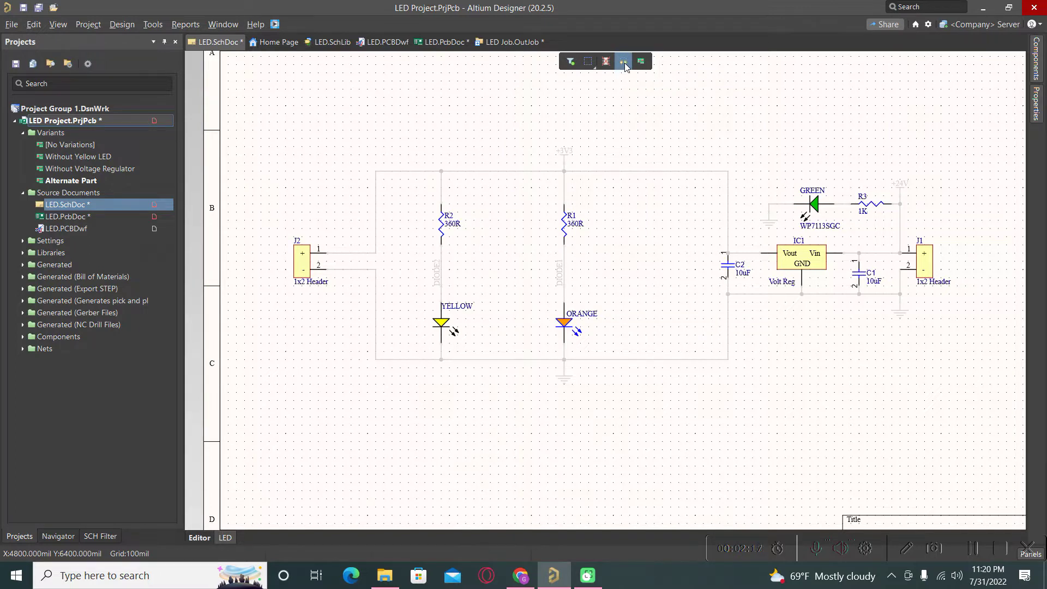
{"action": "right_click", "coordinate": [566, 326]}
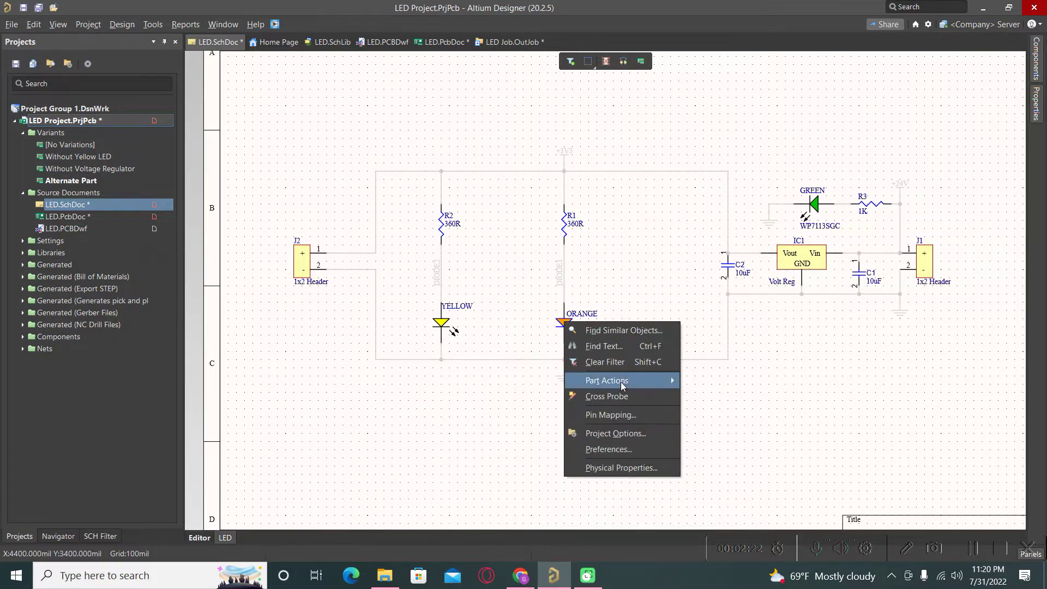
{"action": "mouse_move", "coordinate": [621, 385]}
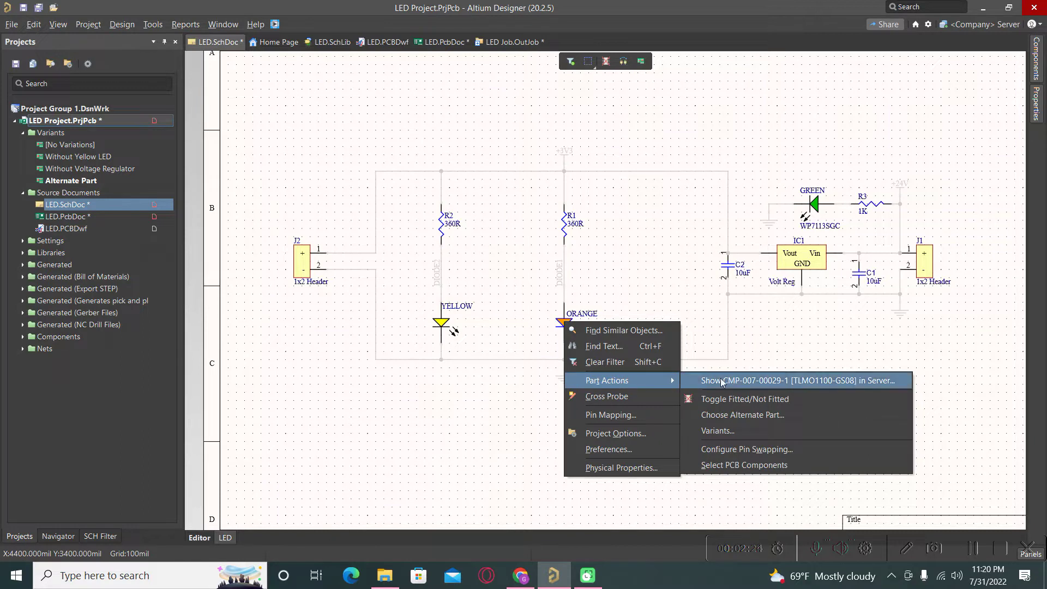
{"action": "left_click", "coordinate": [754, 418]}
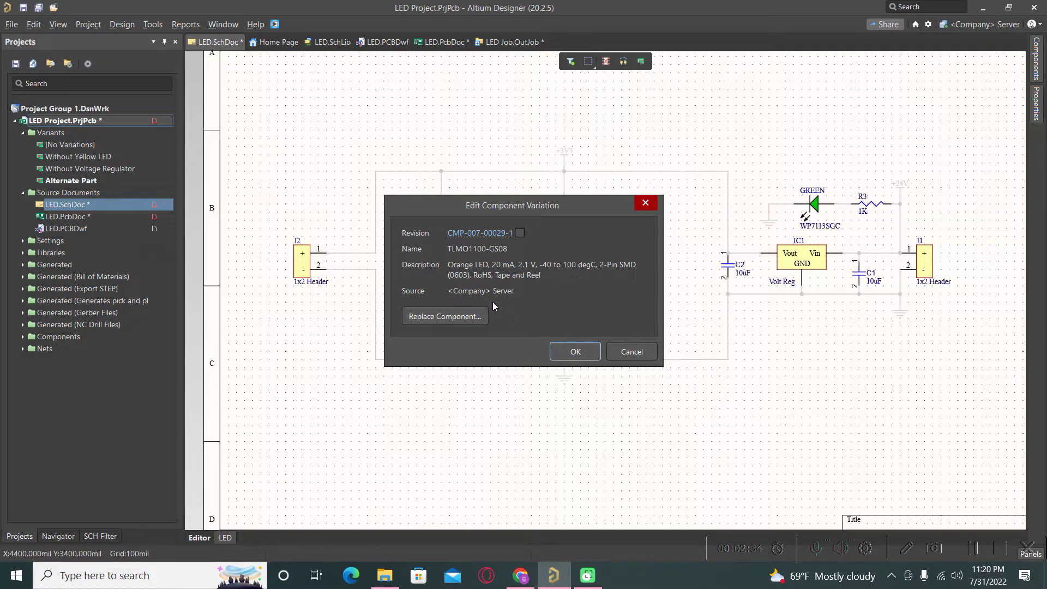
{"action": "left_click_drag", "start_coordinate": [462, 207], "coordinate": [500, 222]}
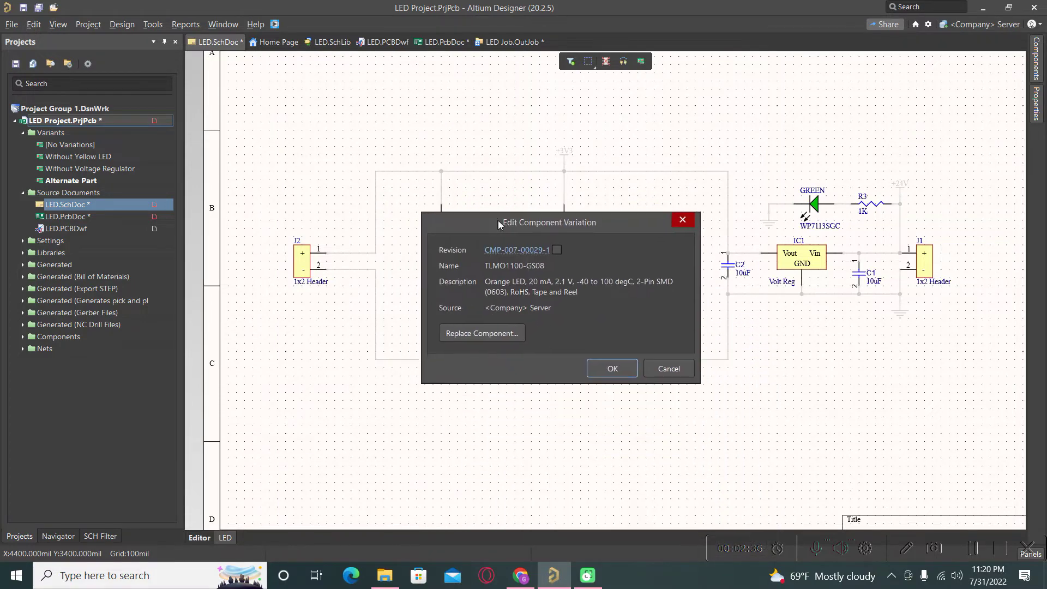
{"action": "left_click", "coordinate": [496, 335]}
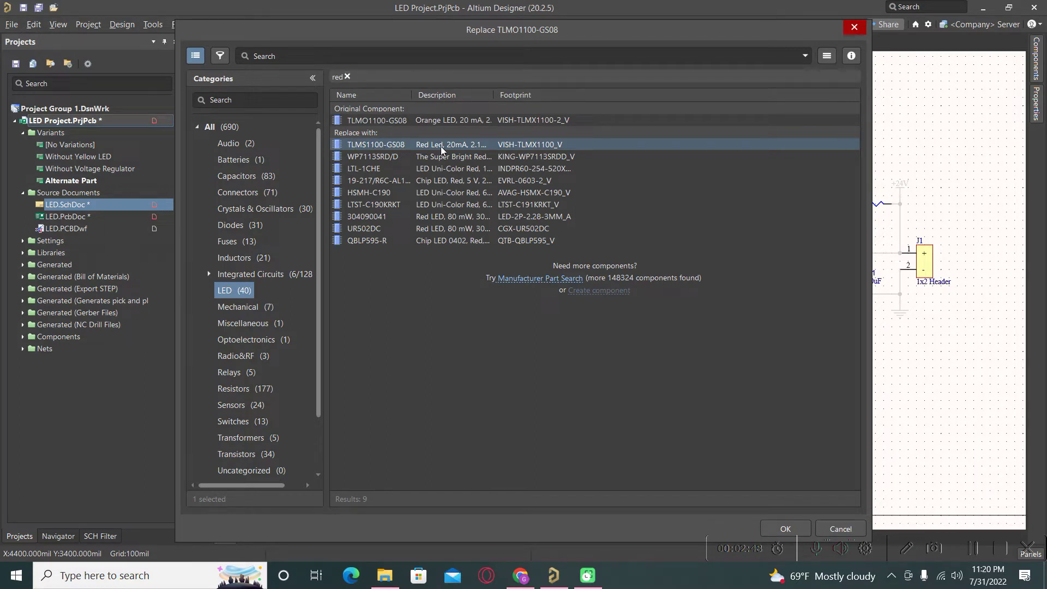
{"action": "left_click", "coordinate": [384, 145]}
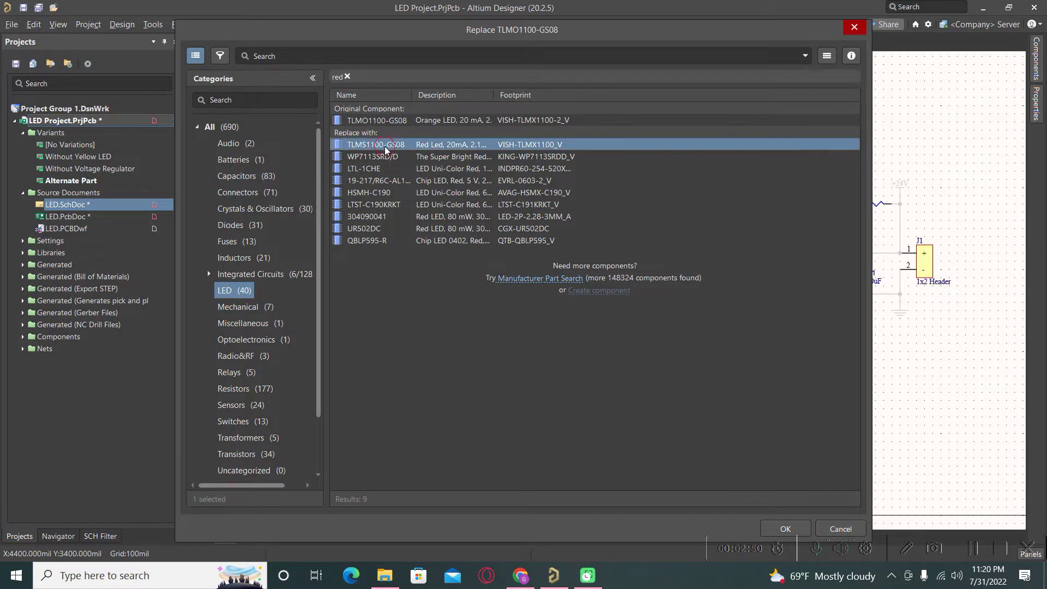
{"action": "double_click", "coordinate": [385, 146]}
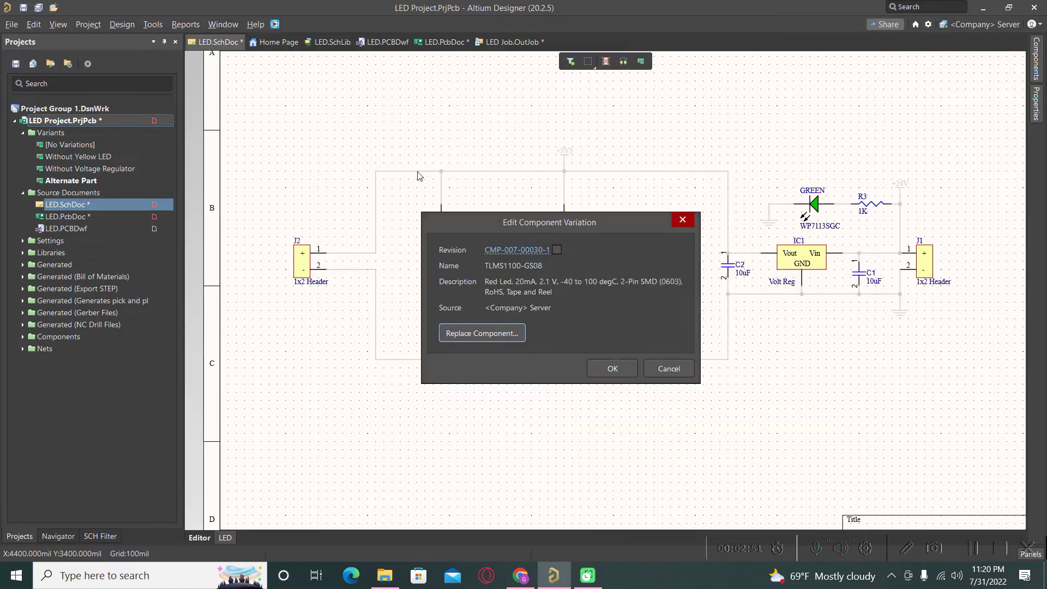
{"action": "left_click", "coordinate": [613, 370]}
{"action": "left_click", "coordinate": [567, 417]}
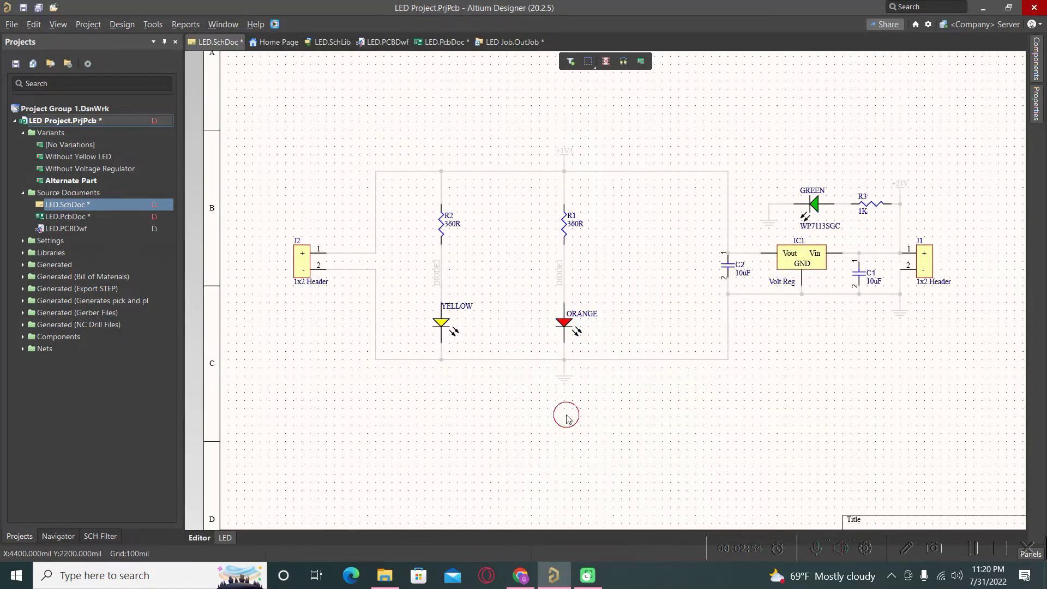
{"action": "double_click", "coordinate": [444, 327]}
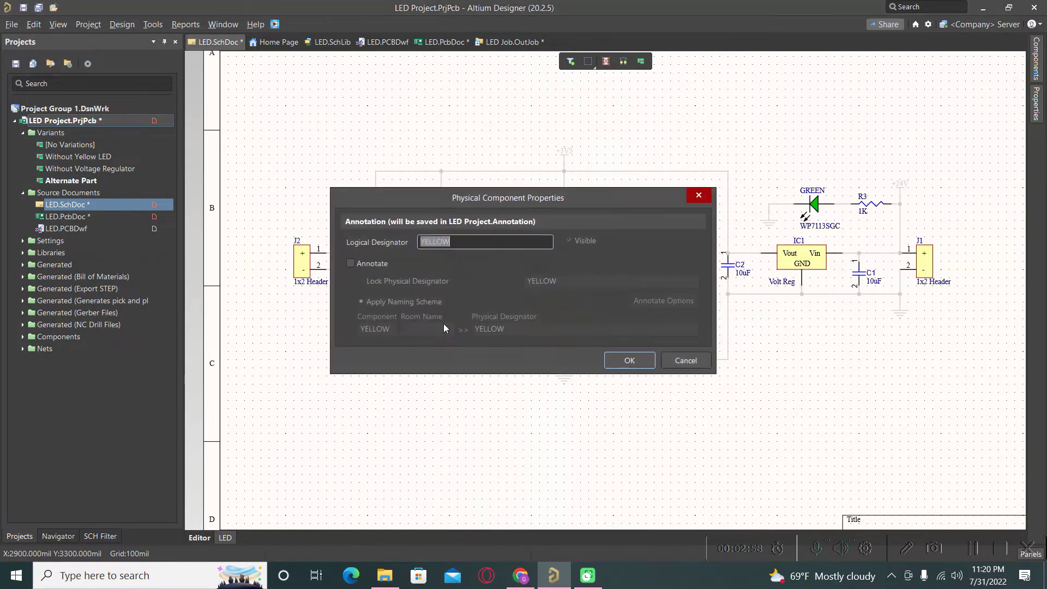
{"action": "left_click", "coordinate": [686, 360]}
{"action": "left_click", "coordinate": [476, 423]}
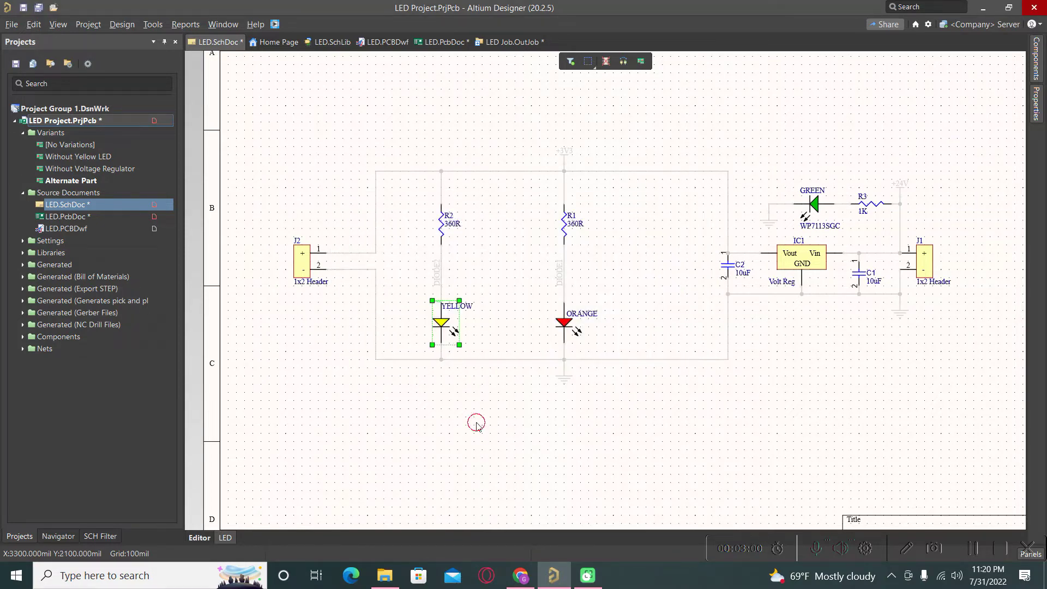
Search the replacement parts for tlm and choose the blue LED TLMB1100-GS08 as alternate part for YELLOW
{"action": "left_click", "coordinate": [445, 321]}
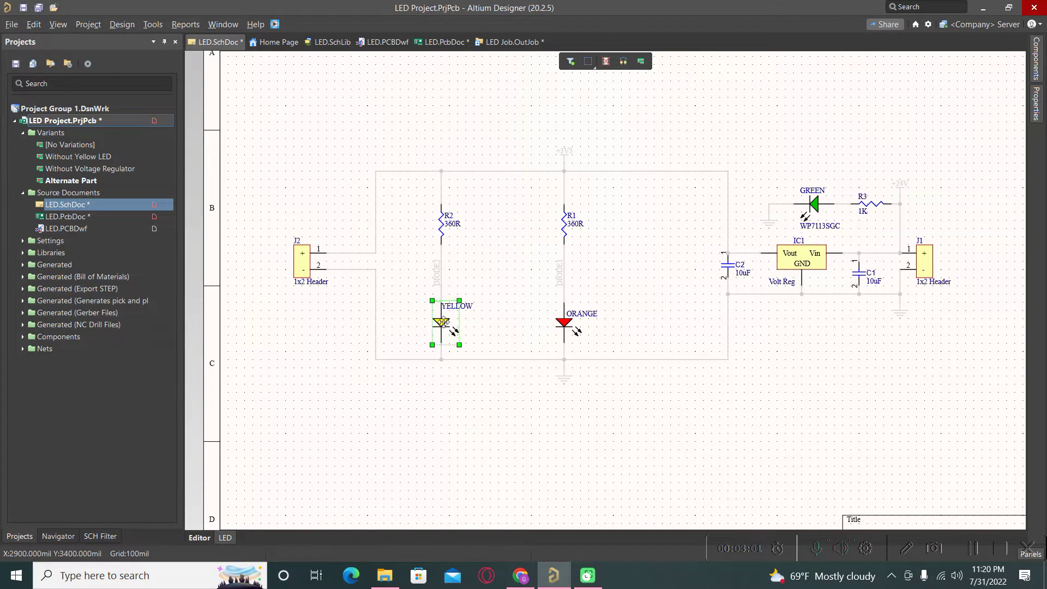
{"action": "left_click", "coordinate": [624, 62]}
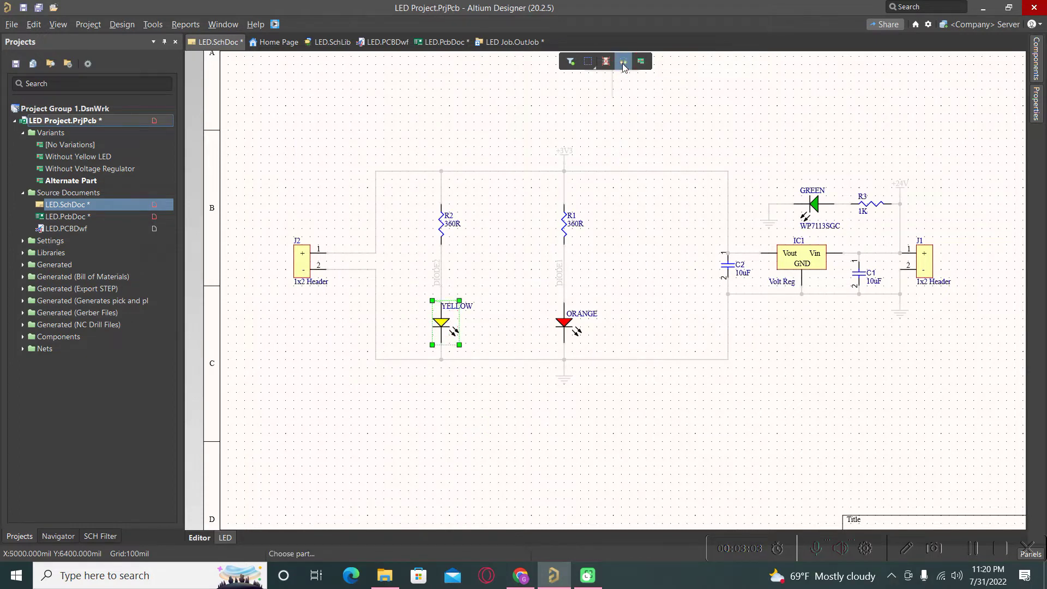
{"action": "left_click", "coordinate": [441, 327]}
{"action": "left_click", "coordinate": [440, 319]}
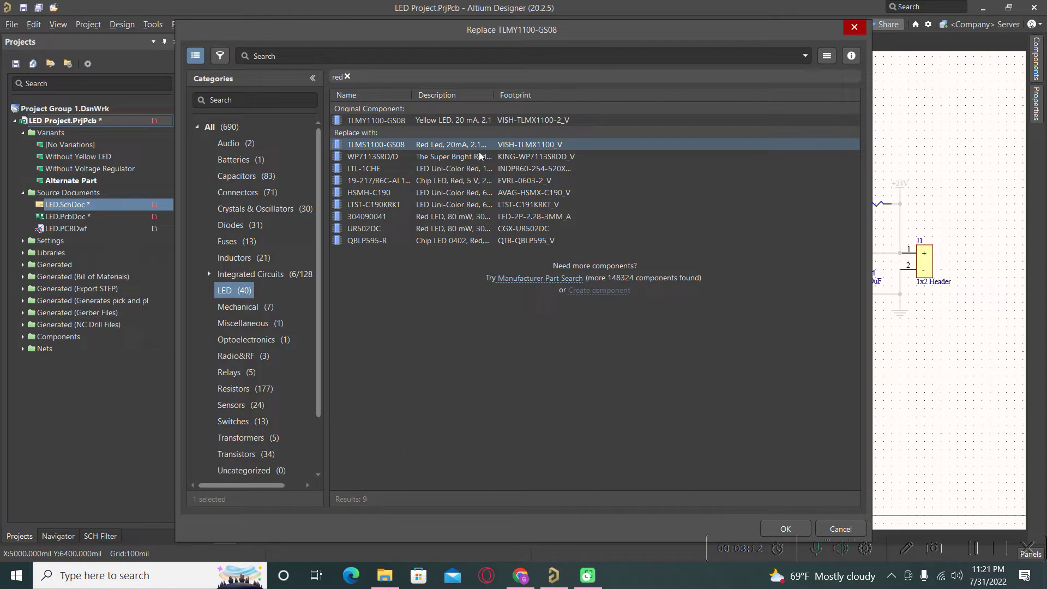
{"action": "left_click", "coordinate": [295, 55]}
{"action": "type", "text": "tlm"}
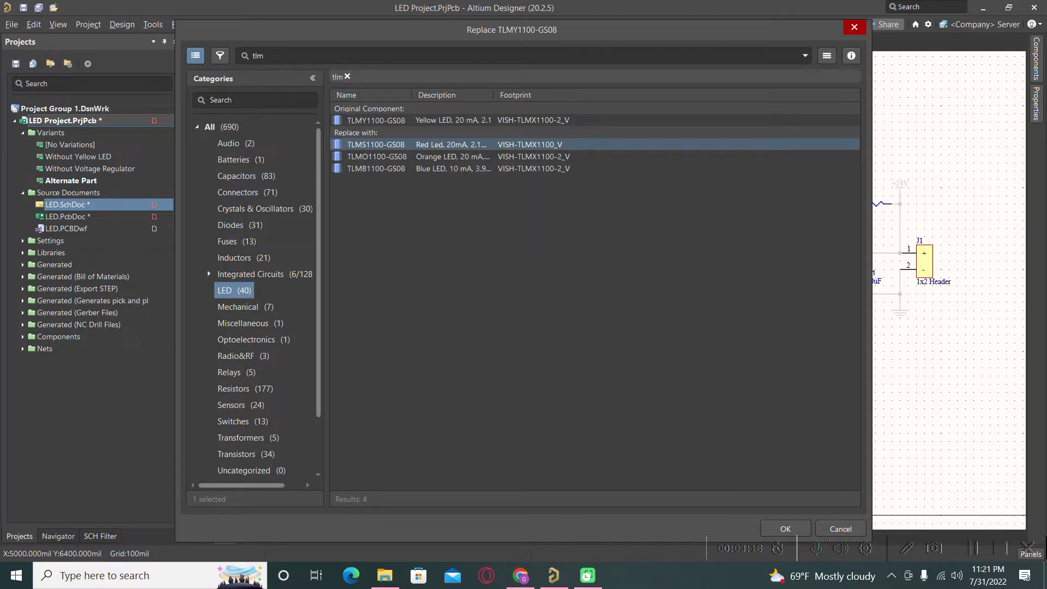
{"action": "double_click", "coordinate": [381, 168]}
{"action": "left_click", "coordinate": [572, 350]}
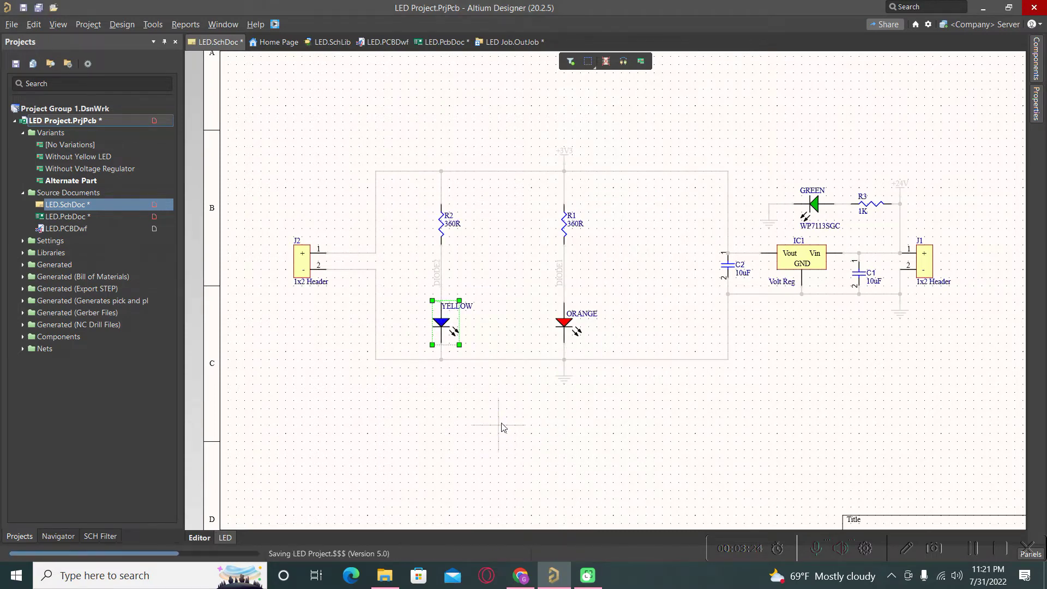
{"action": "left_click", "coordinate": [398, 408]}
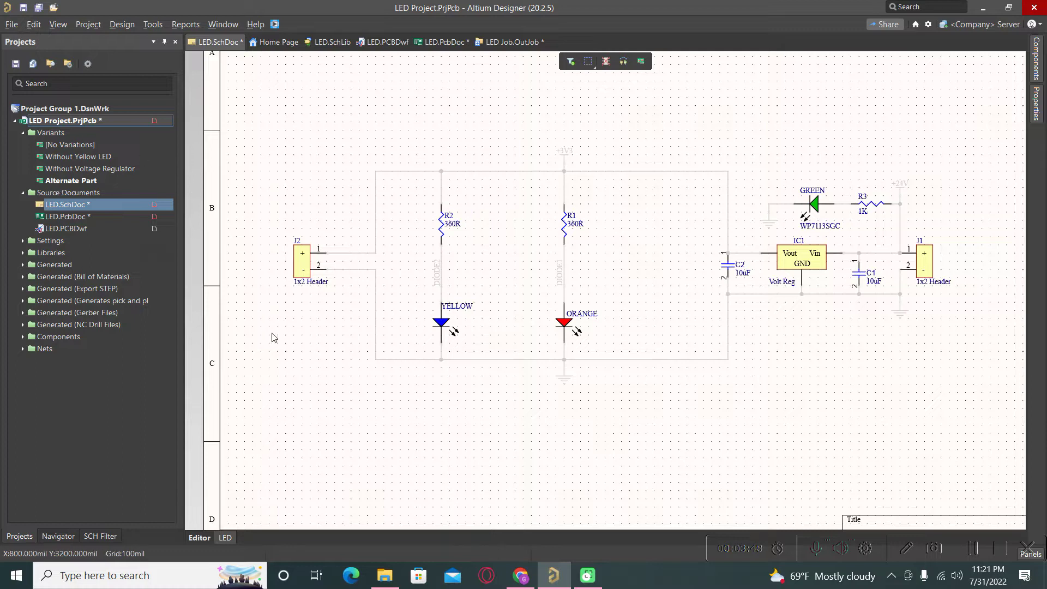
Switch to [No Variations] and back to Alternate Part to compare the LEDs in the compiled schematic
{"action": "double_click", "coordinate": [72, 146]}
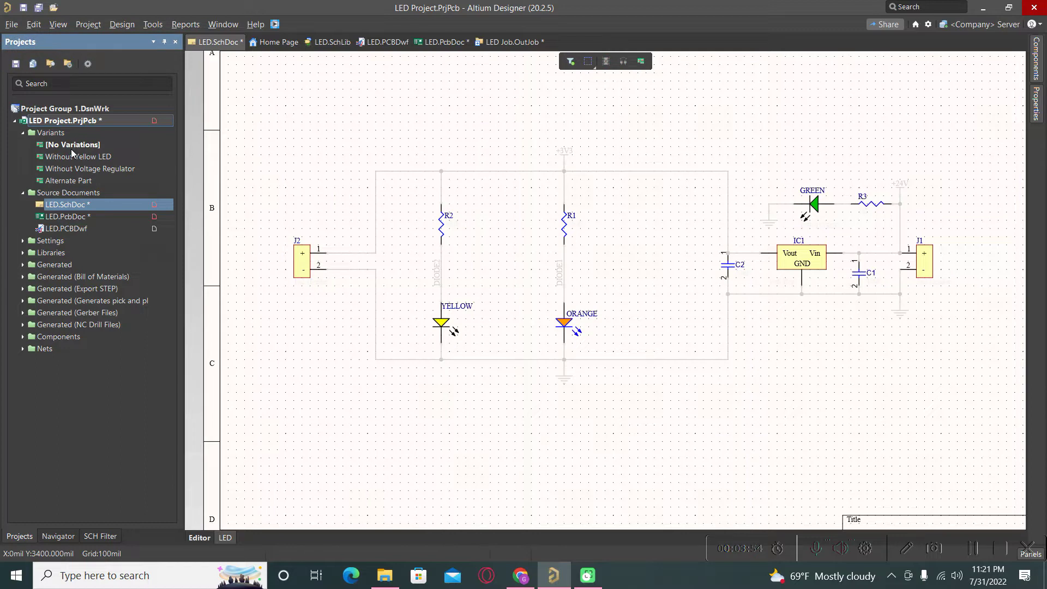
{"action": "double_click", "coordinate": [77, 182]}
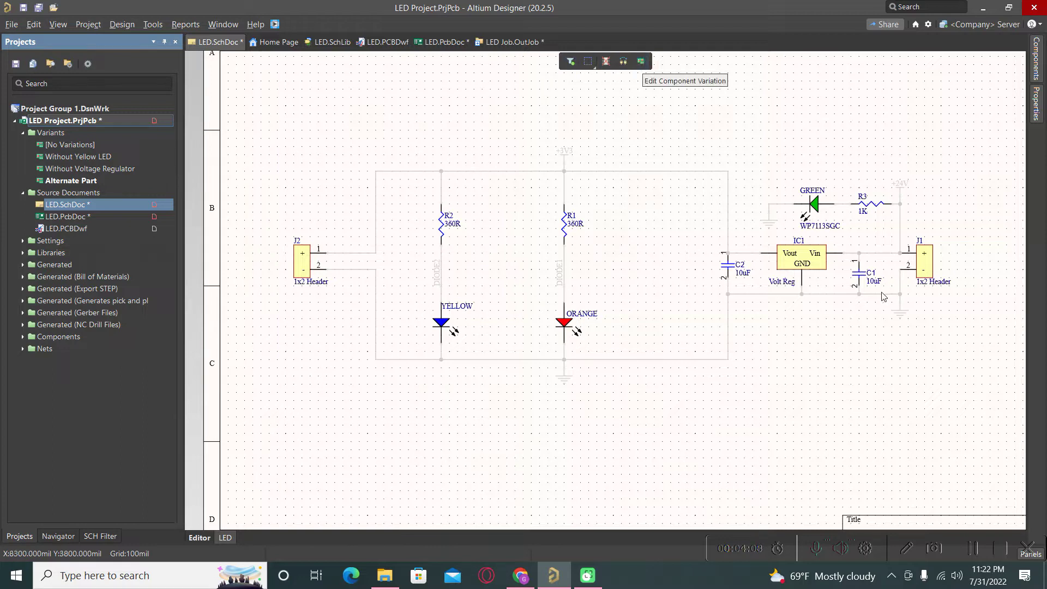
{"action": "left_click", "coordinate": [803, 422]}
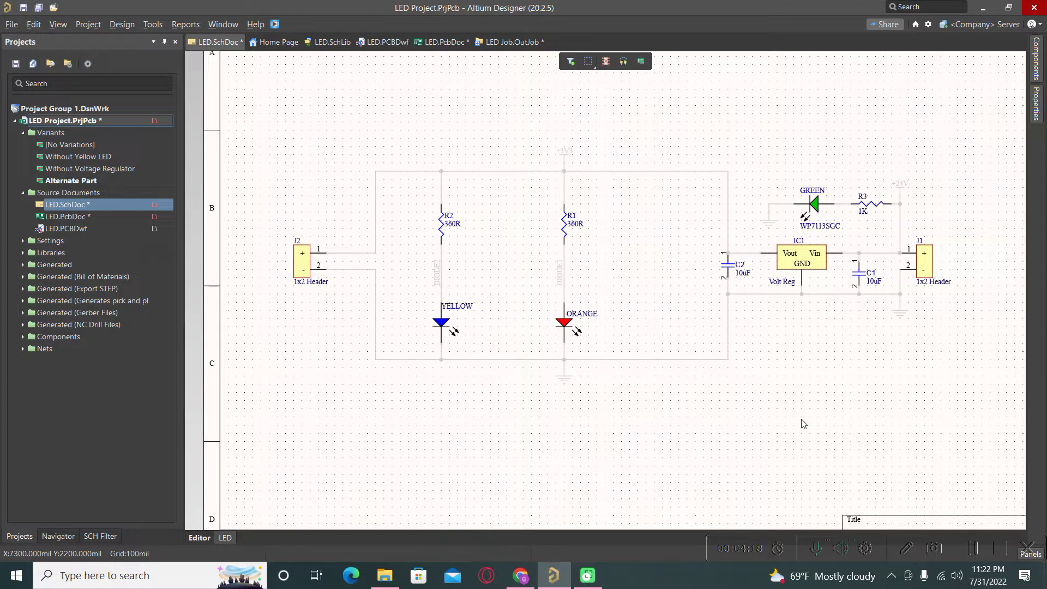
Edit the component variation of resistor R1, setting its Name parameter to 560R for the Alternate Part variant
{"action": "left_click", "coordinate": [565, 232]}
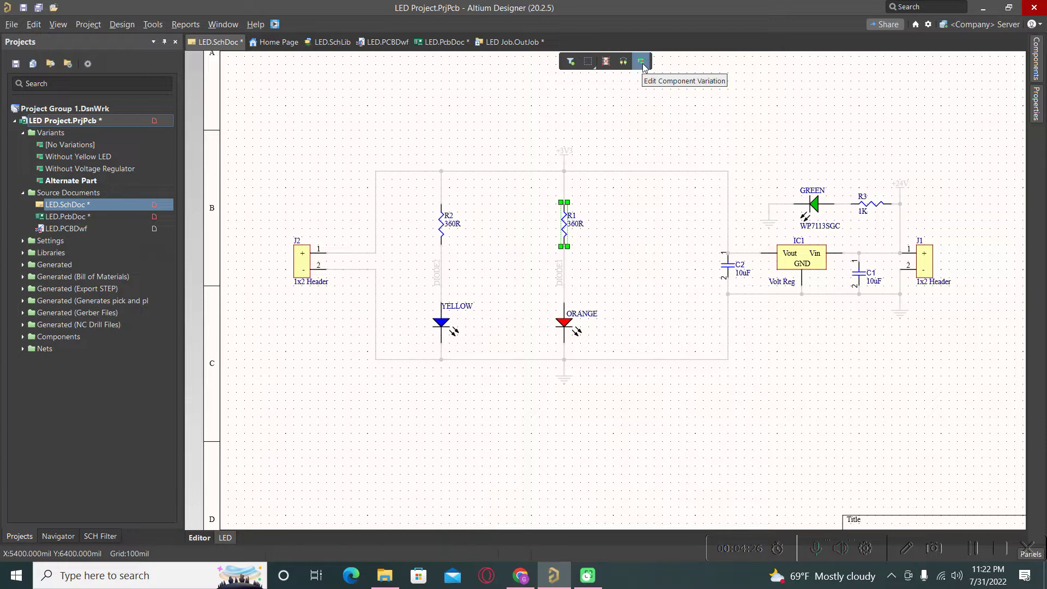
{"action": "double_click", "coordinate": [568, 228]}
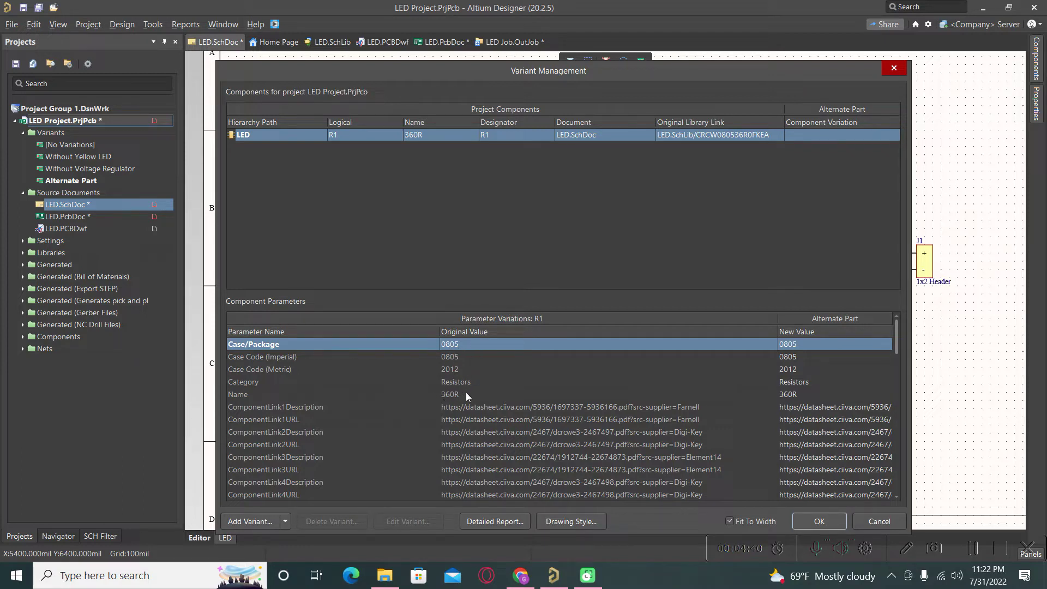
{"action": "left_click", "coordinate": [798, 396]}
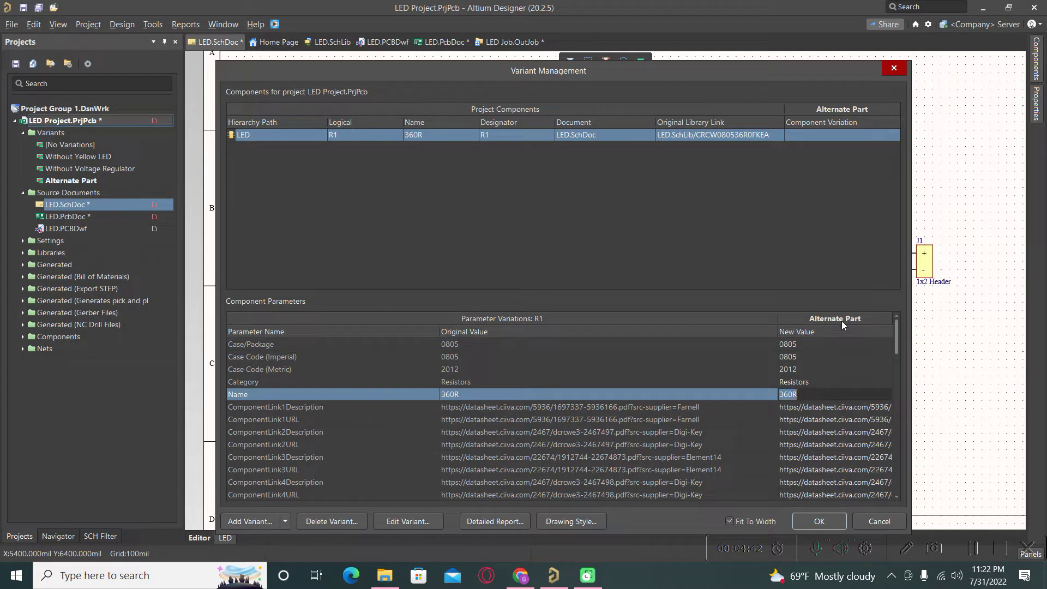
{"action": "left_click", "coordinate": [794, 394]}
{"action": "key", "text": "BackSpace"}
{"action": "key", "text": "BackSpace"}
{"action": "key", "text": "BackSpace"}
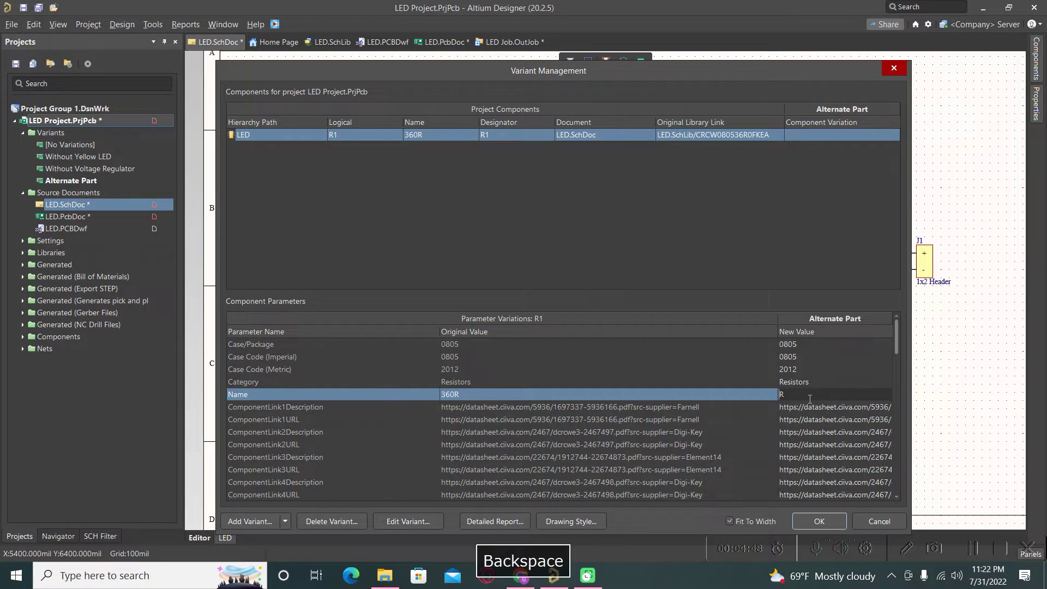
{"action": "type", "text": "56"}
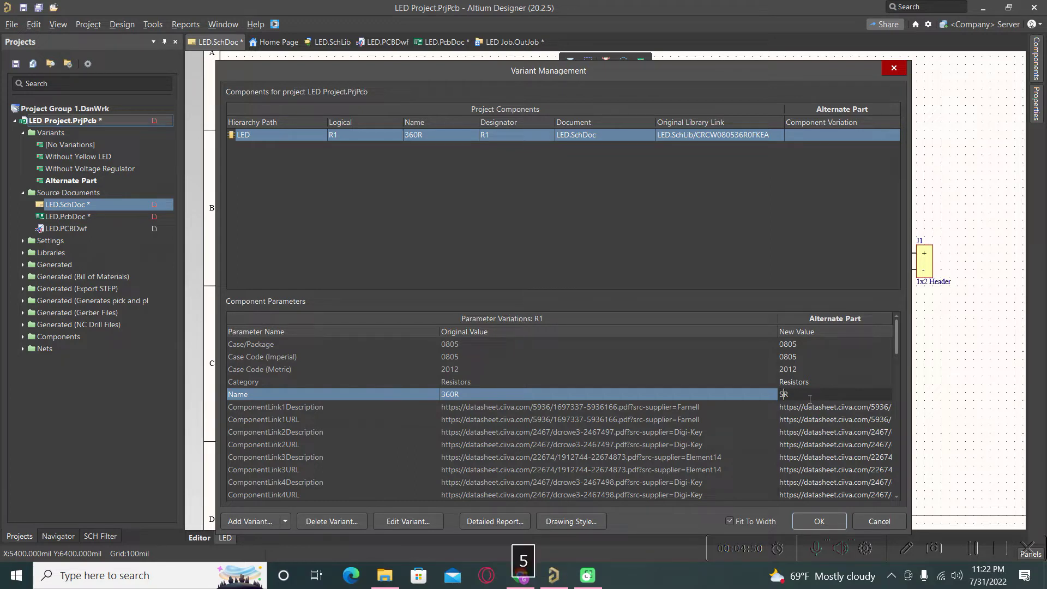
{"action": "type", "text": "0"}
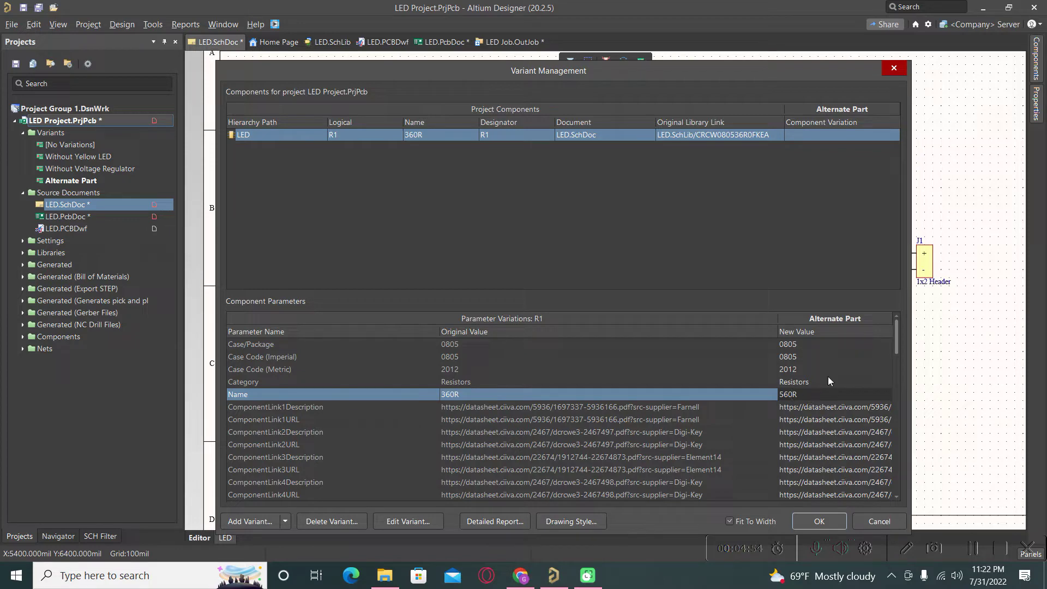
{"action": "left_click", "coordinate": [819, 521]}
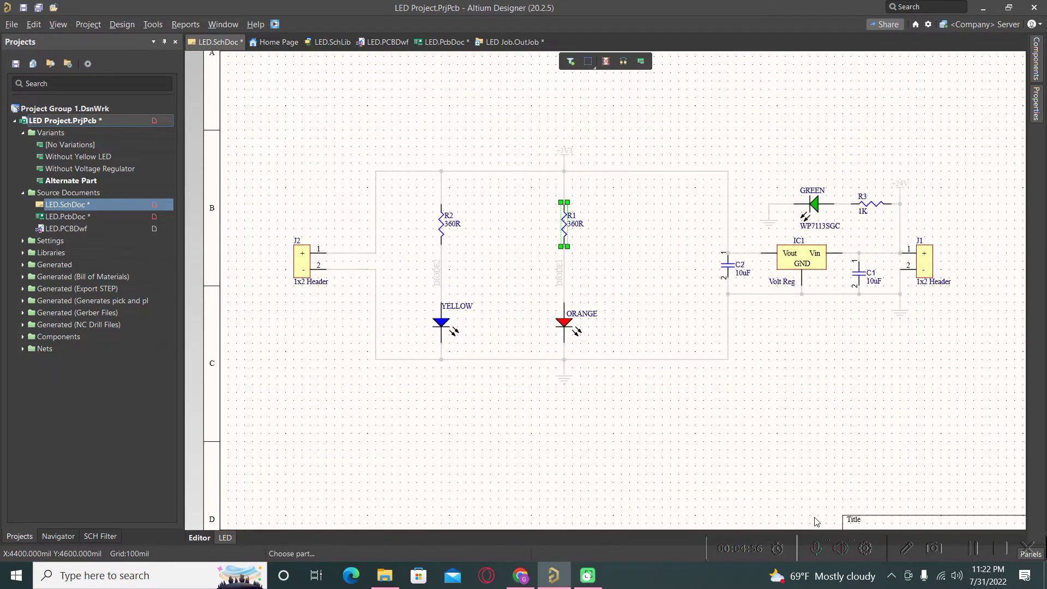
{"action": "left_click", "coordinate": [615, 241]}
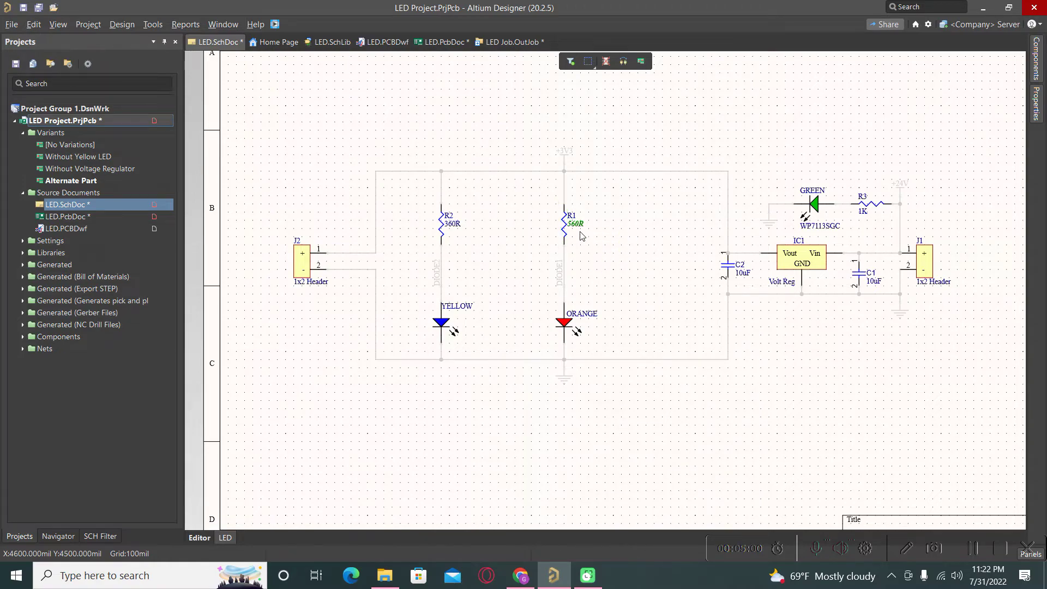
Open the variant management for resistor R2 in the compiled LED schematic
{"action": "scroll", "coordinate": [577, 227], "scroll_direction": "up", "scroll_amount": 1, "text": "ctrl"}
{"action": "scroll", "coordinate": [577, 227], "scroll_direction": "up", "scroll_amount": 3, "text": "ctrl"}
{"action": "scroll", "coordinate": [577, 226], "scroll_direction": "up", "scroll_amount": 1, "text": "ctrl"}
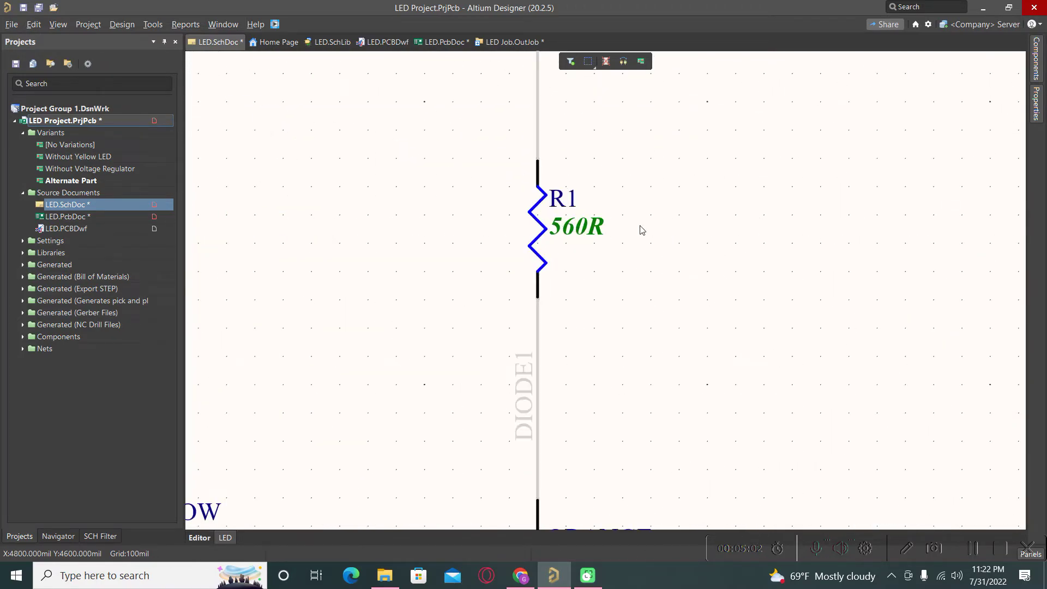
{"action": "scroll", "coordinate": [642, 230], "scroll_direction": "down", "scroll_amount": 1, "text": "ctrl"}
{"action": "scroll", "coordinate": [643, 230], "scroll_direction": "down", "scroll_amount": 1, "text": "ctrl"}
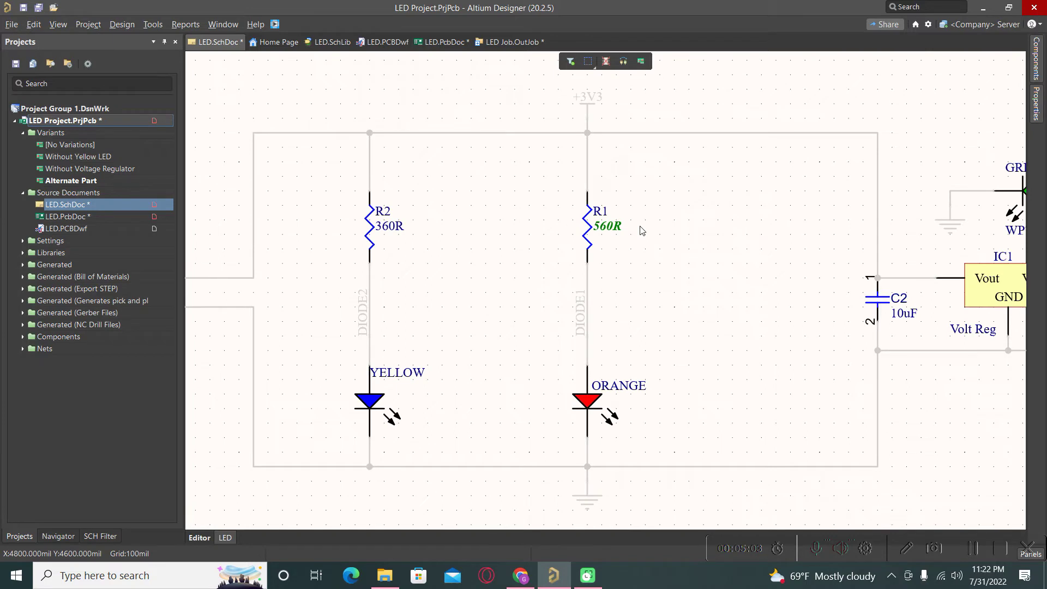
{"action": "left_click", "coordinate": [370, 238]}
{"action": "left_click", "coordinate": [691, 179]}
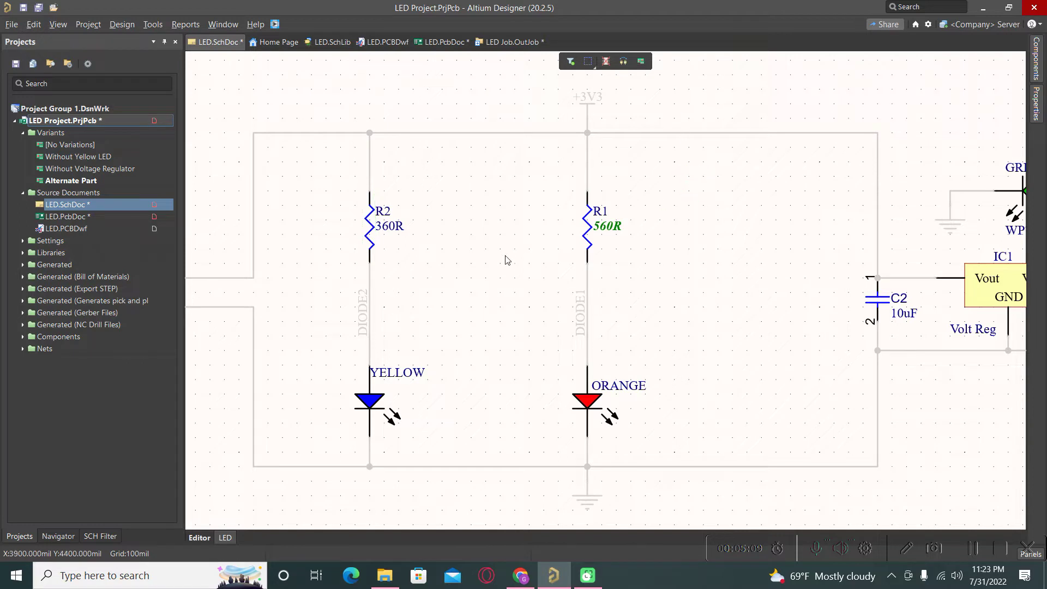
{"action": "left_click", "coordinate": [367, 230]}
{"action": "right_click", "coordinate": [367, 229]}
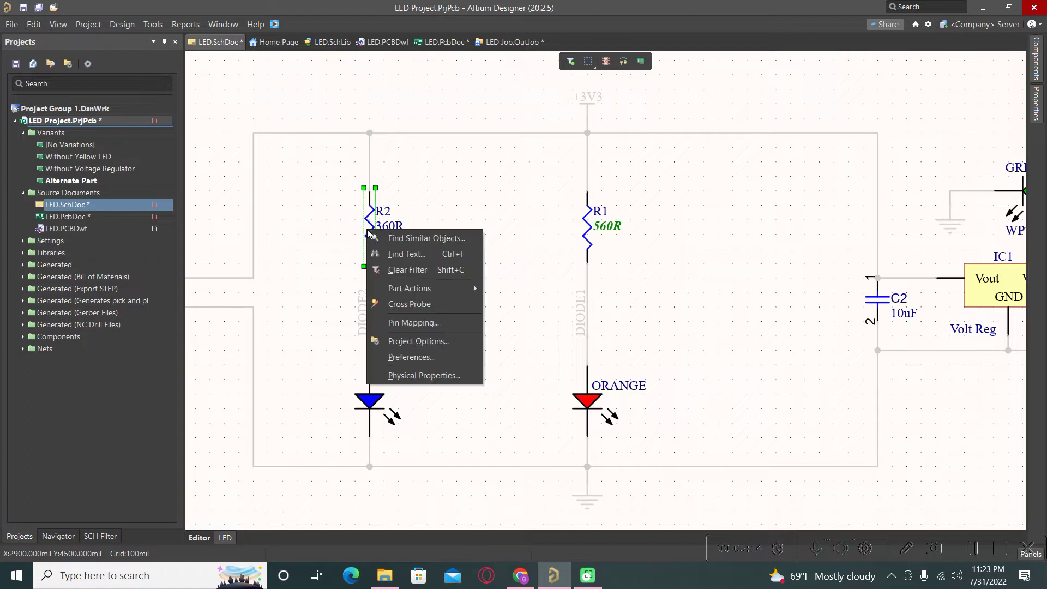
{"action": "mouse_move", "coordinate": [409, 294]}
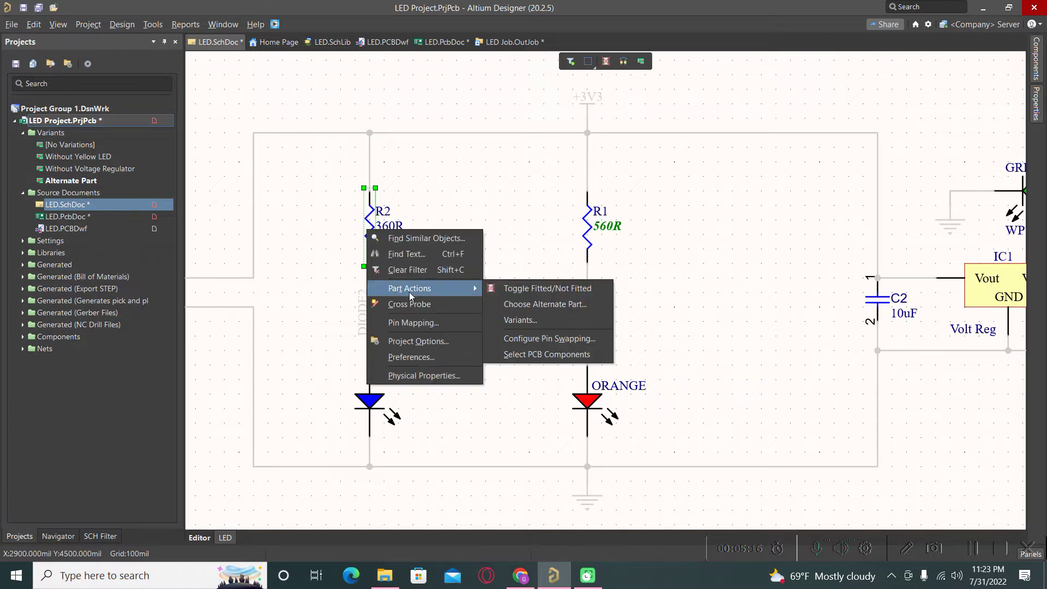
{"action": "left_click", "coordinate": [525, 322]}
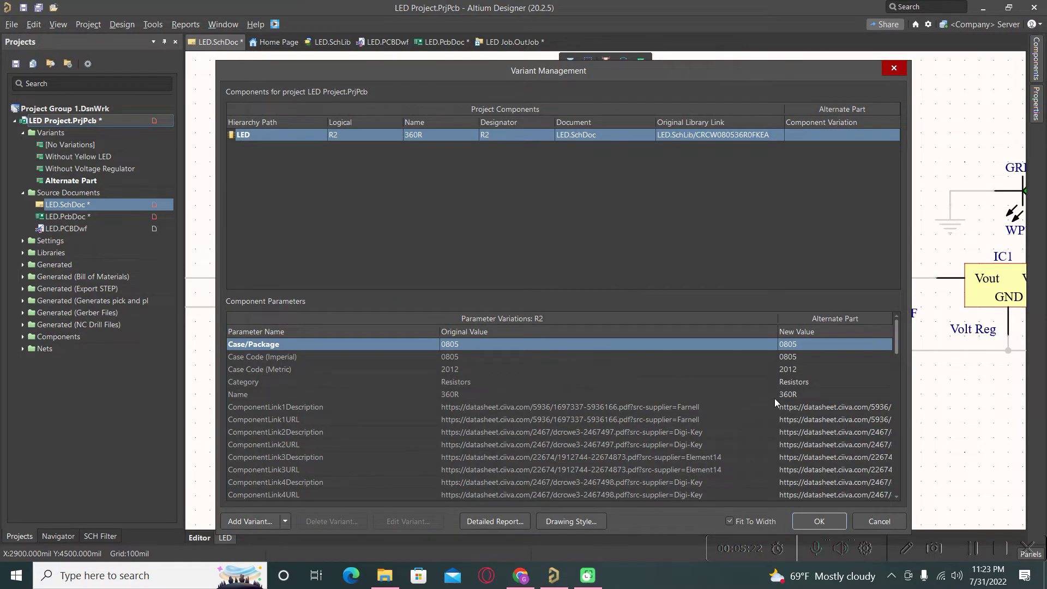
Set R2's Name parameter to 560R for the Alternate Part variant and apply the change
{"action": "left_click", "coordinate": [785, 395]}
{"action": "left_click", "coordinate": [792, 395]}
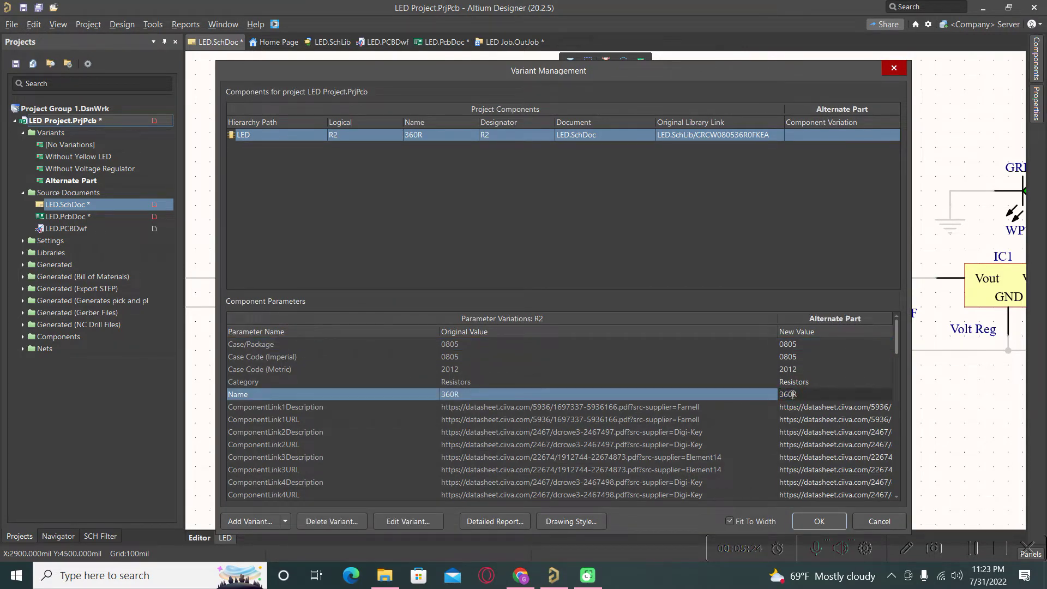
{"action": "key", "text": "BackSpace"}
{"action": "key", "text": "BackSpace"}
{"action": "key", "text": "BackSpace"}
{"action": "type", "text": "560"}
{"action": "key", "text": "Return"}
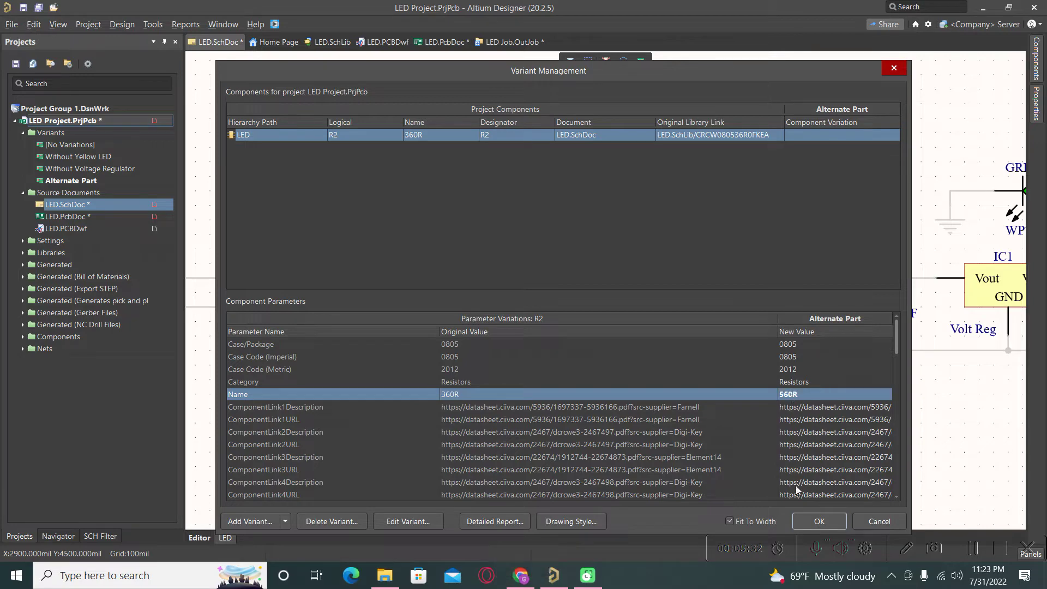
{"action": "left_click", "coordinate": [815, 521]}
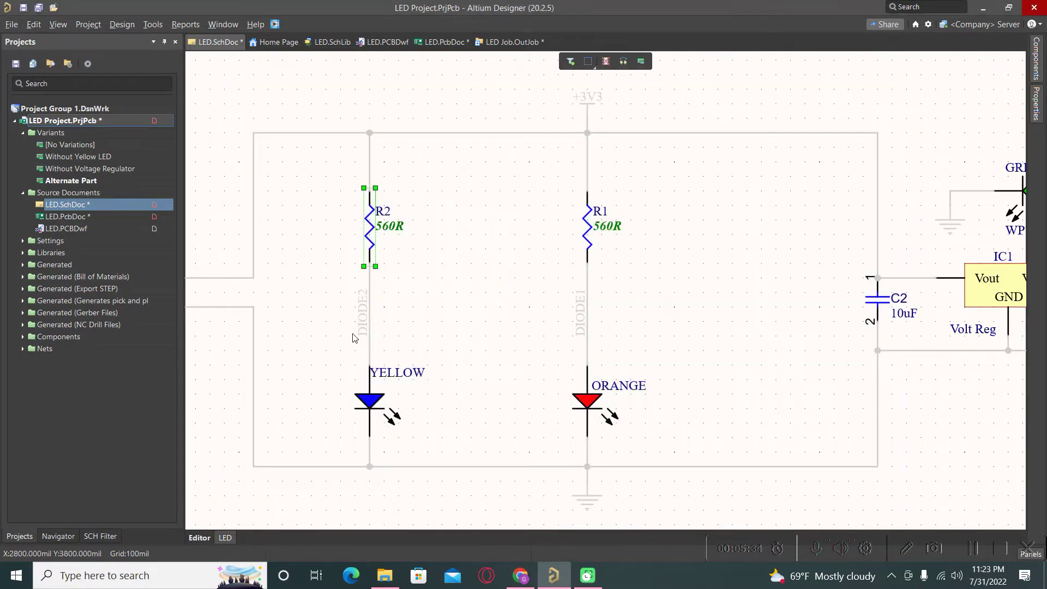
{"action": "left_click", "coordinate": [433, 279]}
Activate [No Variations] to compare the resistors and LEDs with the Alternate Part variant in the schematic
{"action": "scroll", "coordinate": [608, 328], "scroll_direction": "down", "scroll_amount": 1}
{"action": "scroll", "coordinate": [600, 317], "scroll_direction": "down", "scroll_amount": 3, "text": "ctrl"}
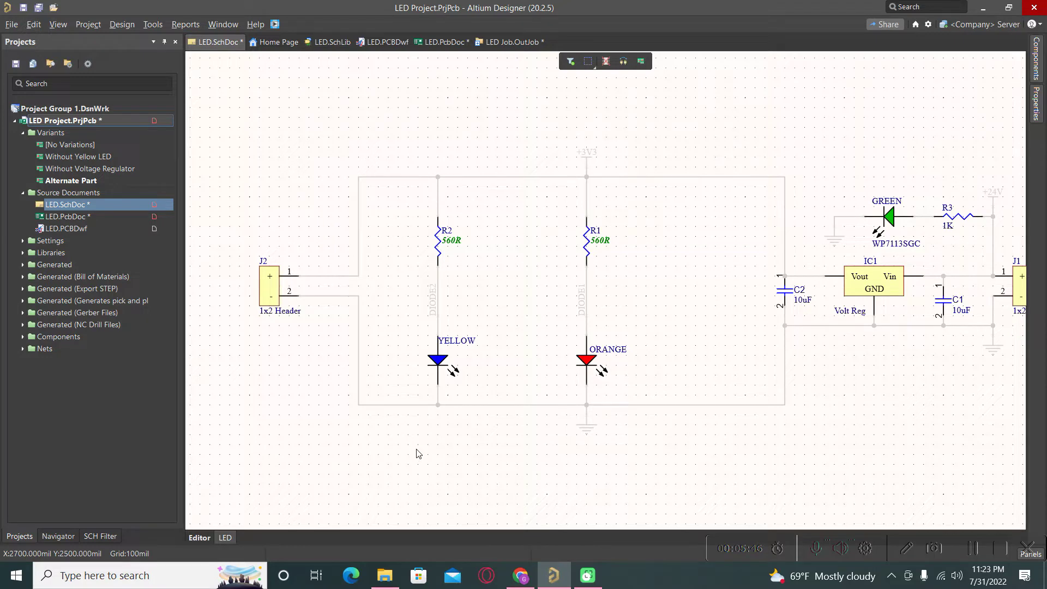
{"action": "double_click", "coordinate": [72, 148]}
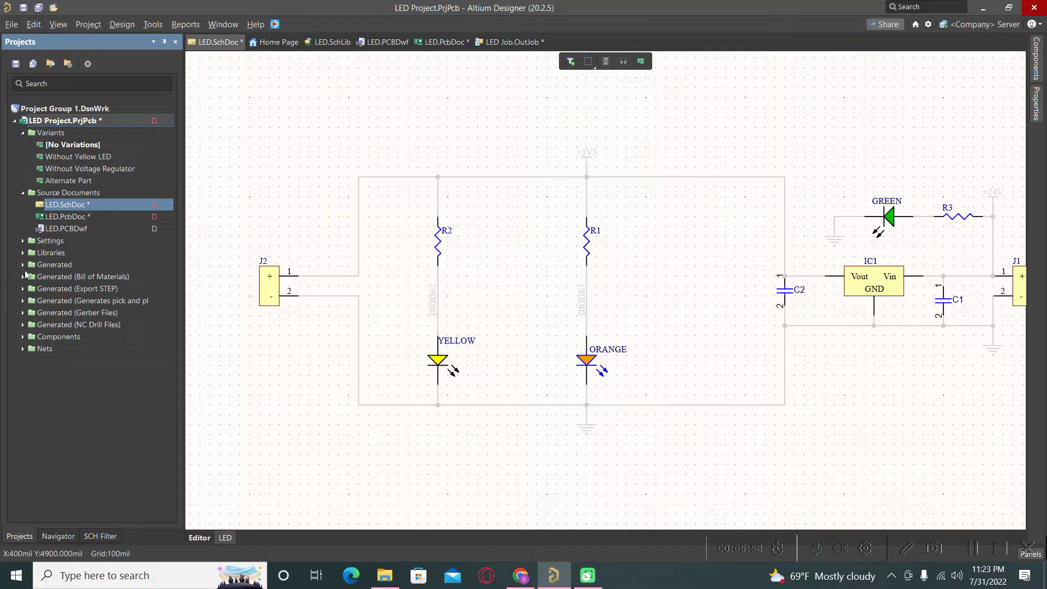
Open LED Job.OutJob and choose Alternate Part as the single variant for the whole output job
{"action": "left_click", "coordinate": [23, 242]}
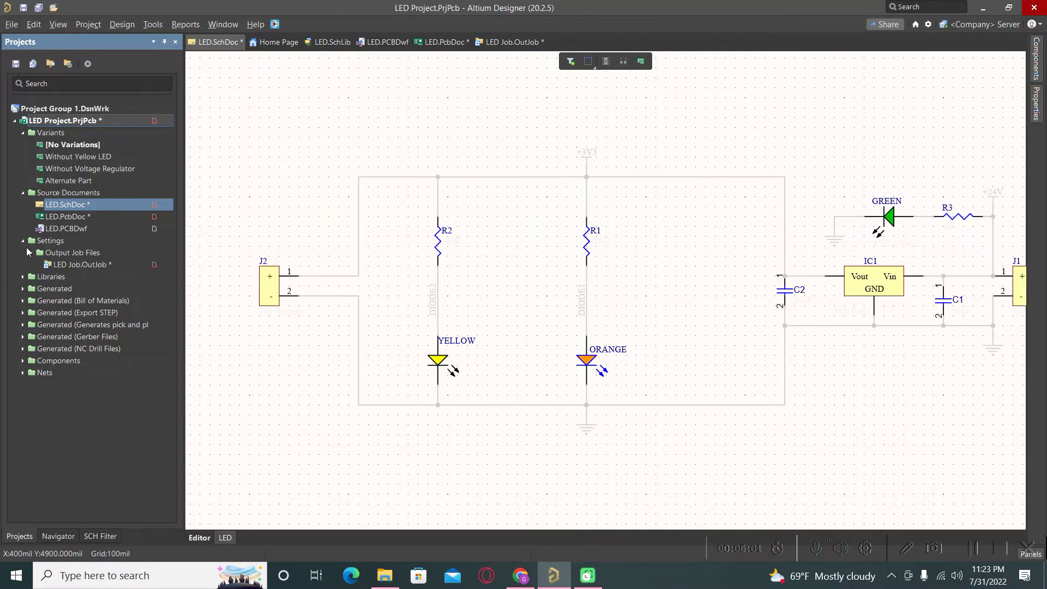
{"action": "double_click", "coordinate": [77, 266]}
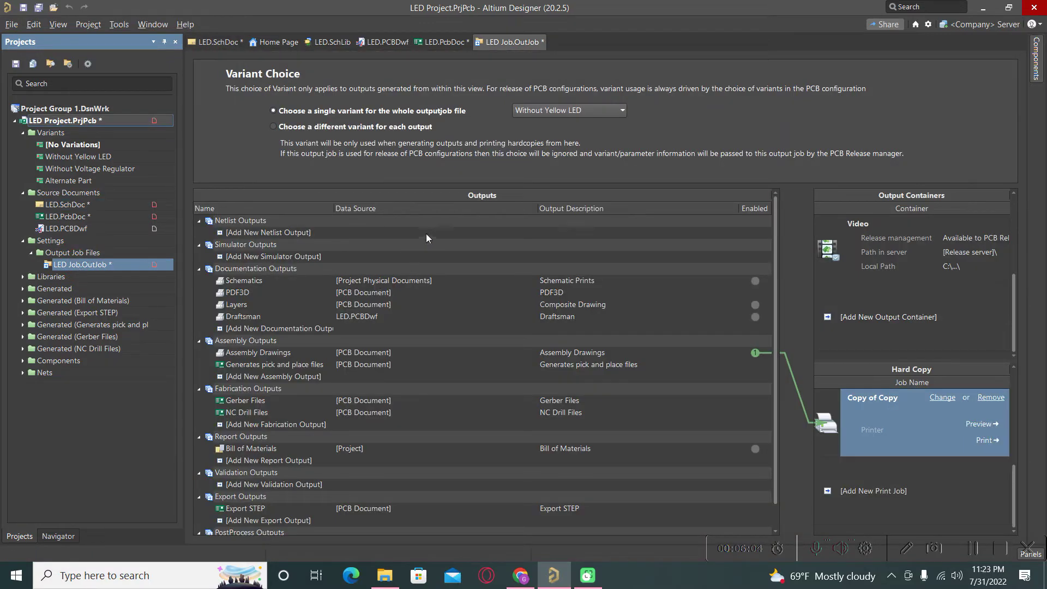
{"action": "left_click", "coordinate": [581, 110]}
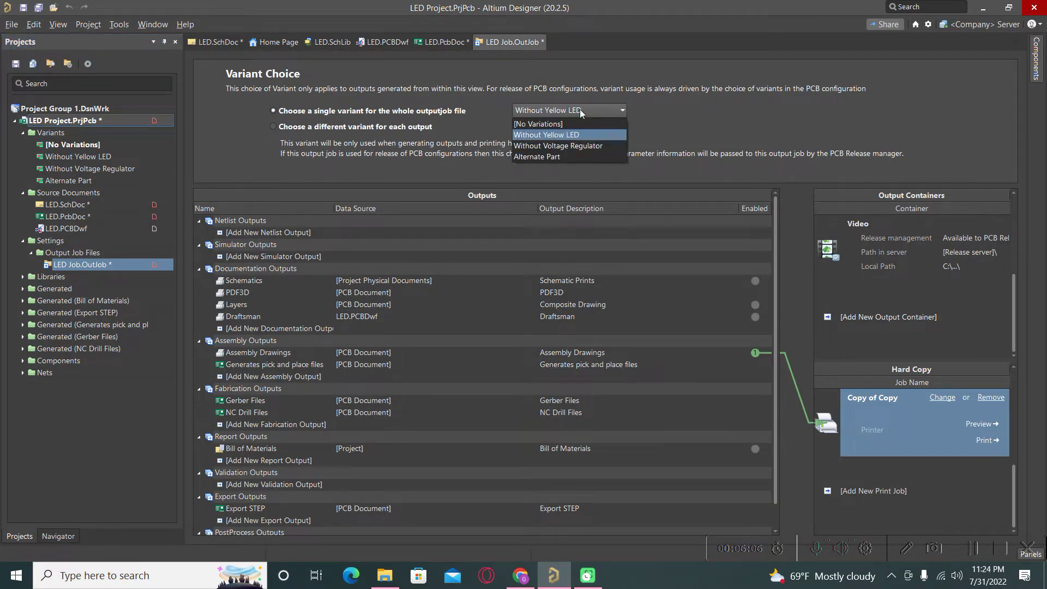
{"action": "left_click", "coordinate": [556, 156]}
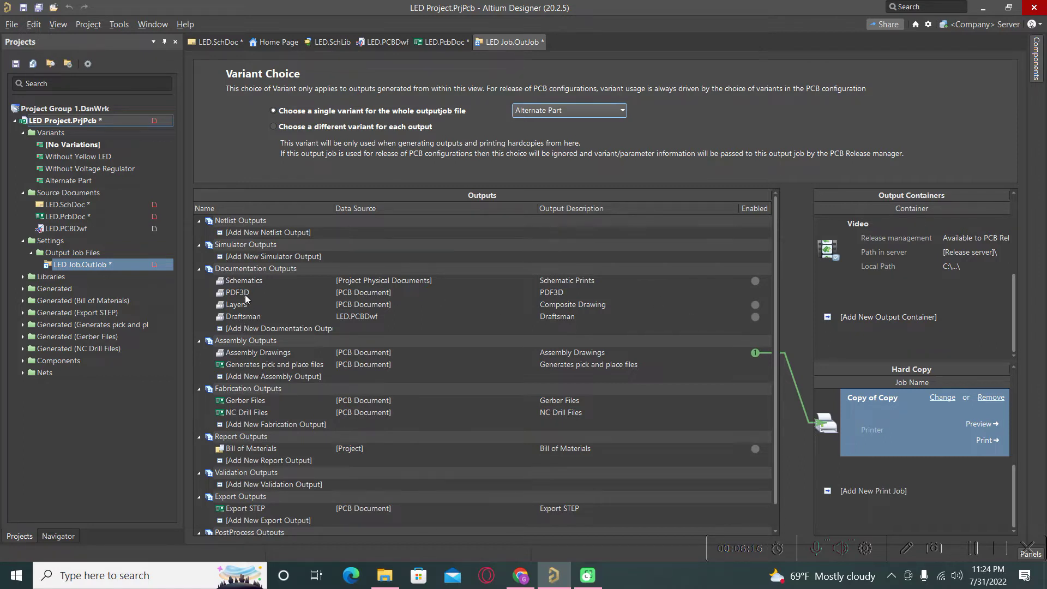
Add a Microsoft Print to PDF print job and enable the Assembly Drawings output for it
{"action": "left_click", "coordinate": [324, 292]}
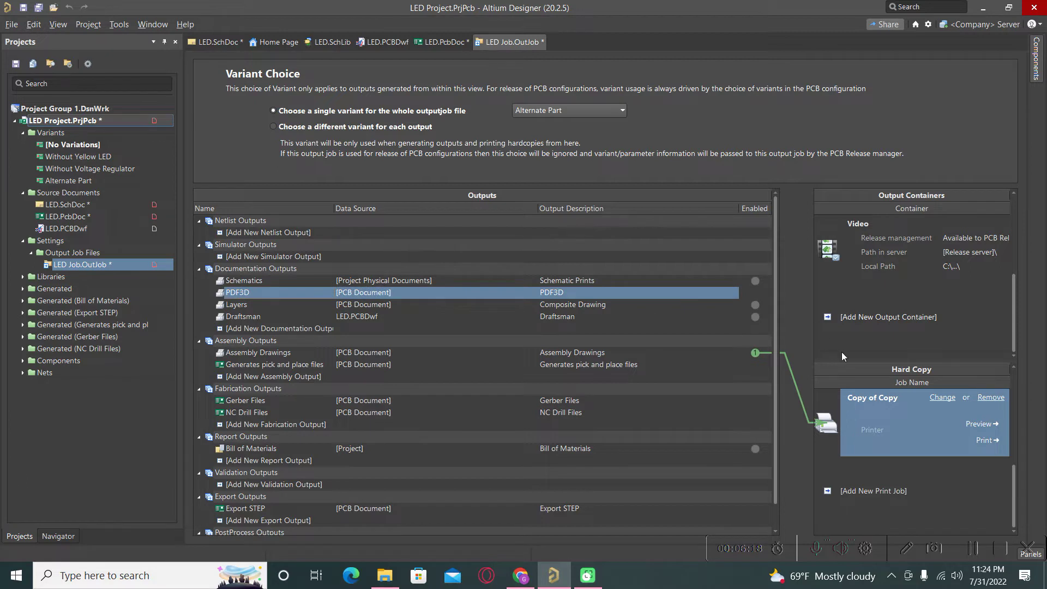
{"action": "left_click", "coordinate": [873, 491]}
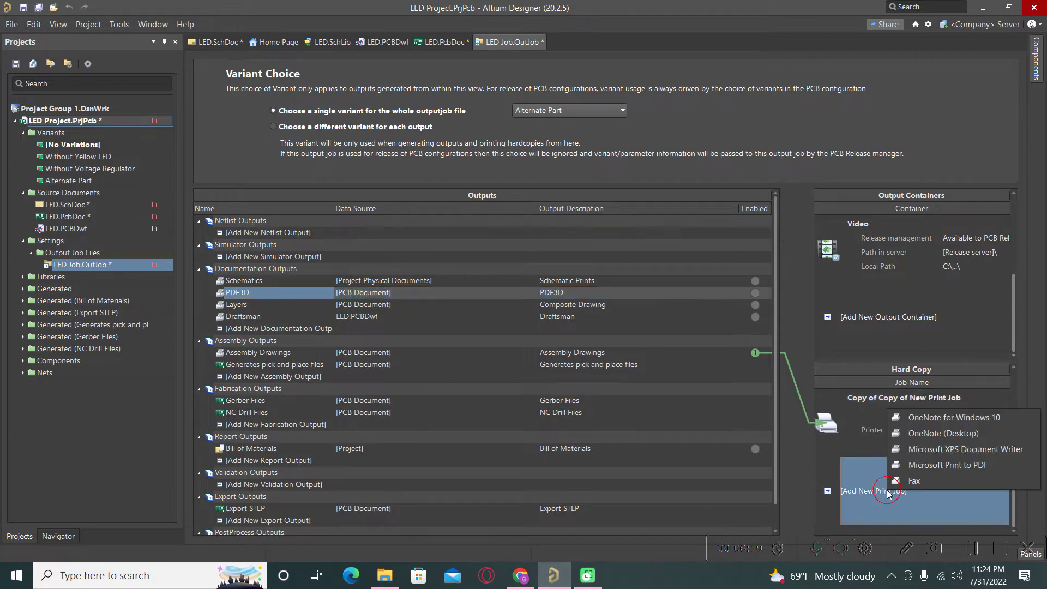
{"action": "left_click", "coordinate": [928, 466]}
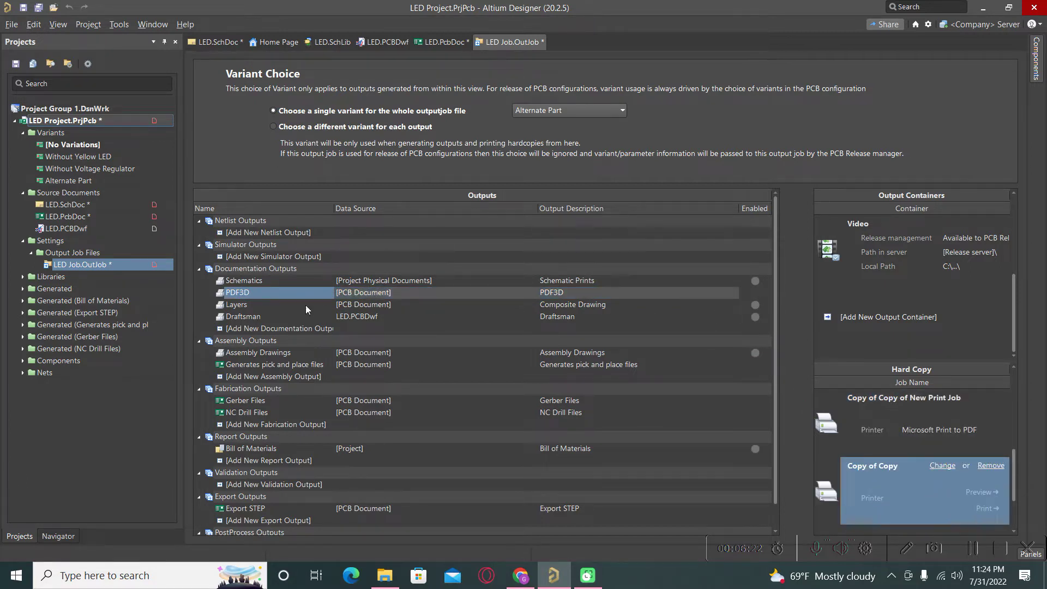
{"action": "left_click", "coordinate": [268, 294]}
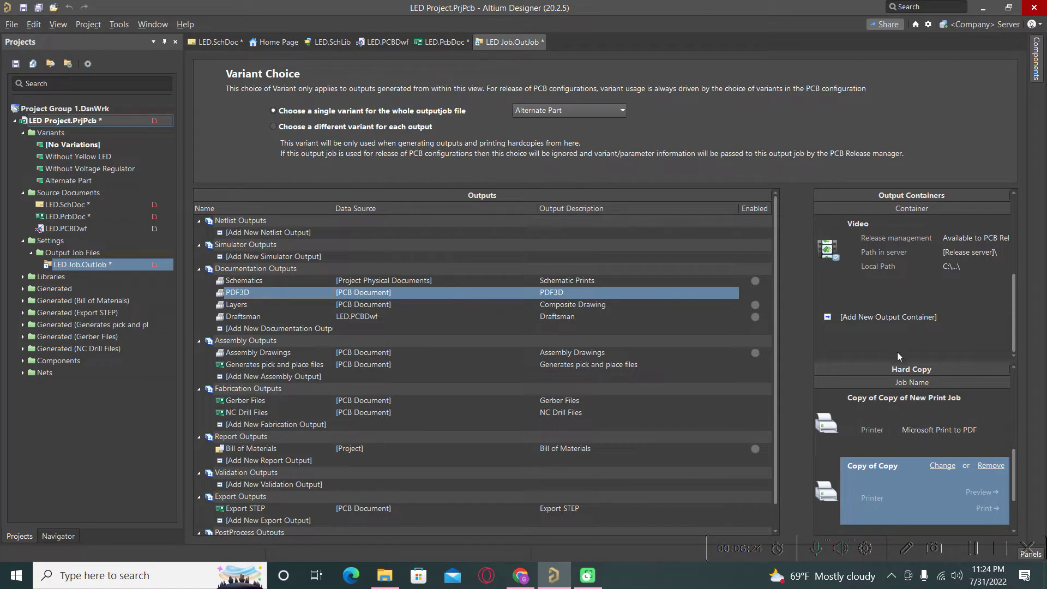
{"action": "left_click", "coordinate": [247, 354]}
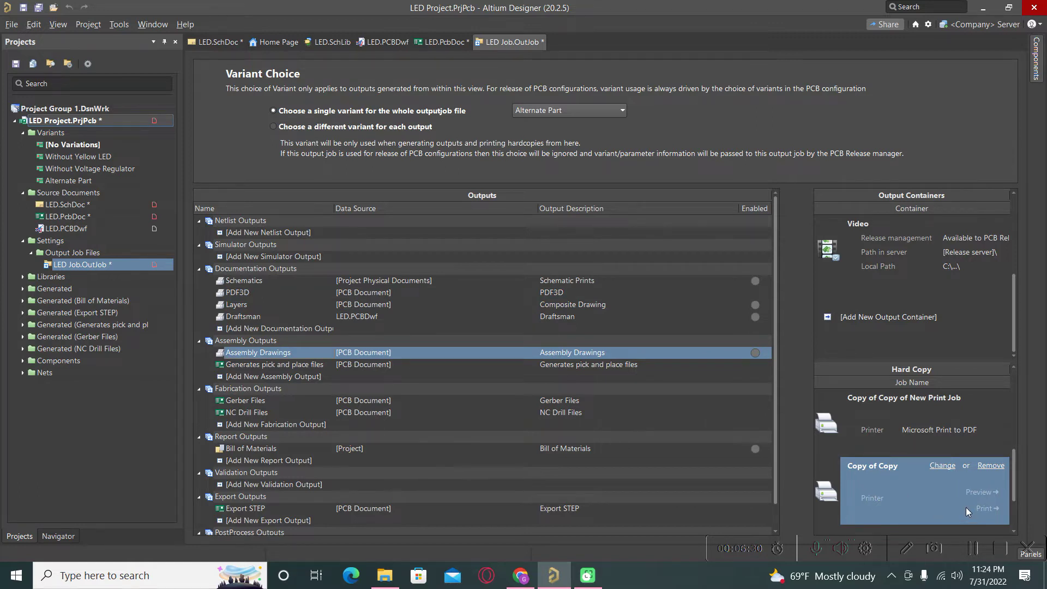
{"action": "left_click", "coordinate": [755, 354]}
Preview the Assembly Drawings print job, check both pages and close the preview
{"action": "left_click", "coordinate": [979, 492]}
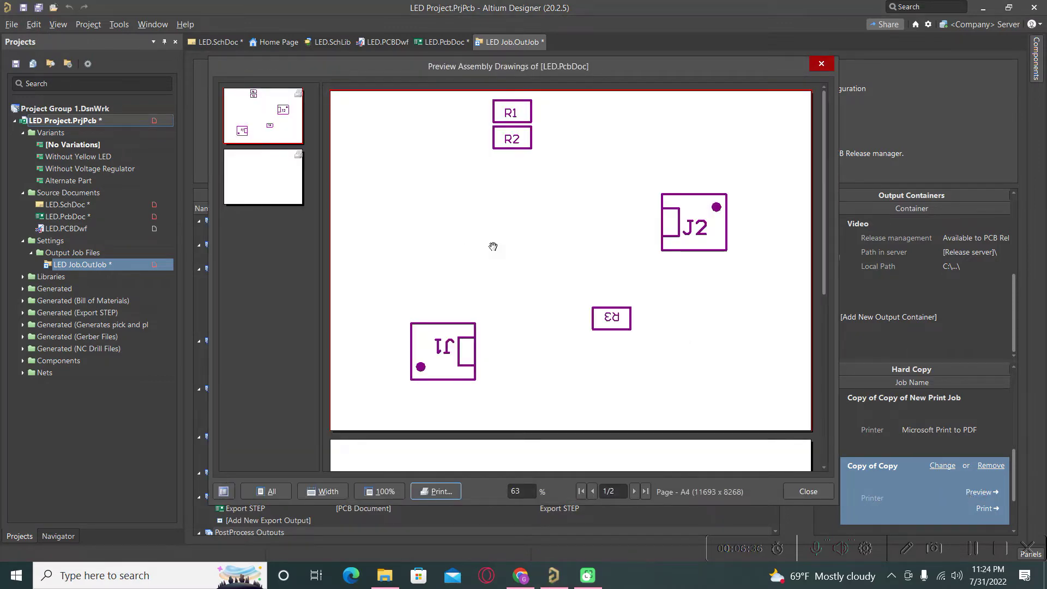
{"action": "scroll", "coordinate": [494, 247], "scroll_direction": "down", "scroll_amount": 5}
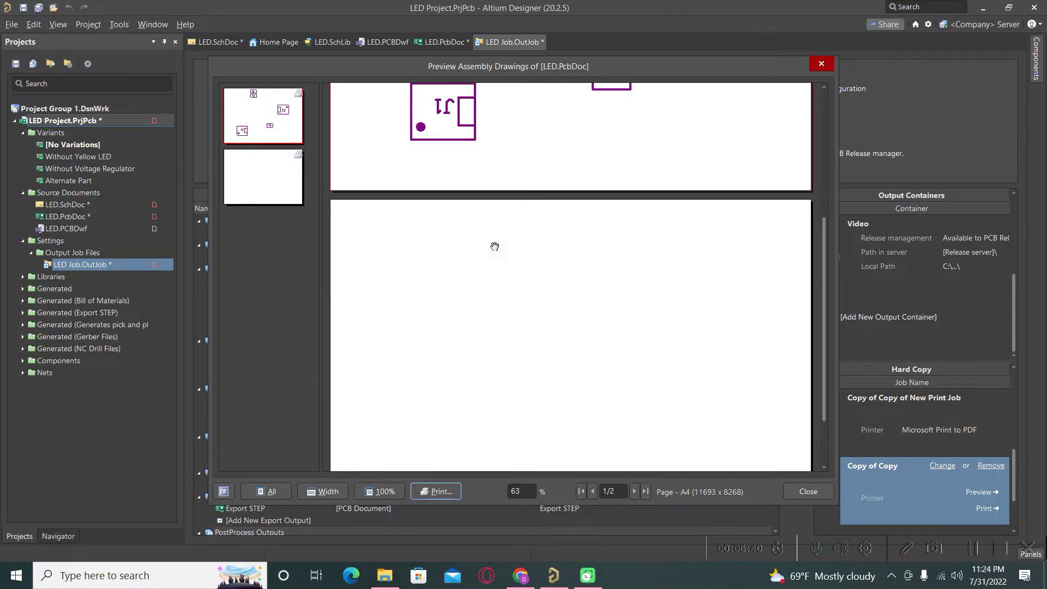
{"action": "left_click", "coordinate": [821, 64]}
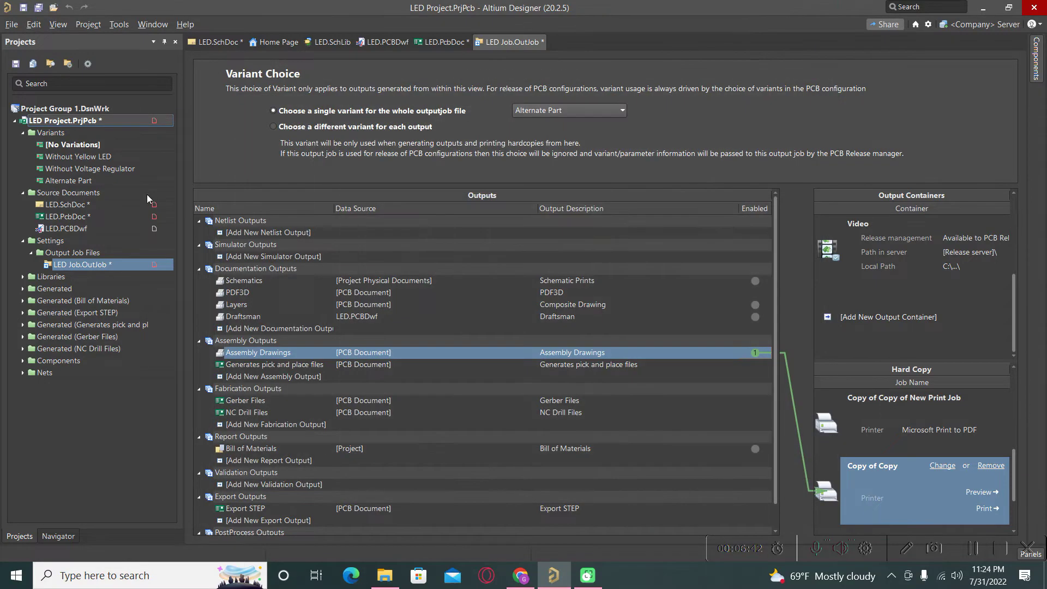
Activate the Alternate Part variant and view the LED.PcbDoc board in 3D
{"action": "double_click", "coordinate": [74, 181]}
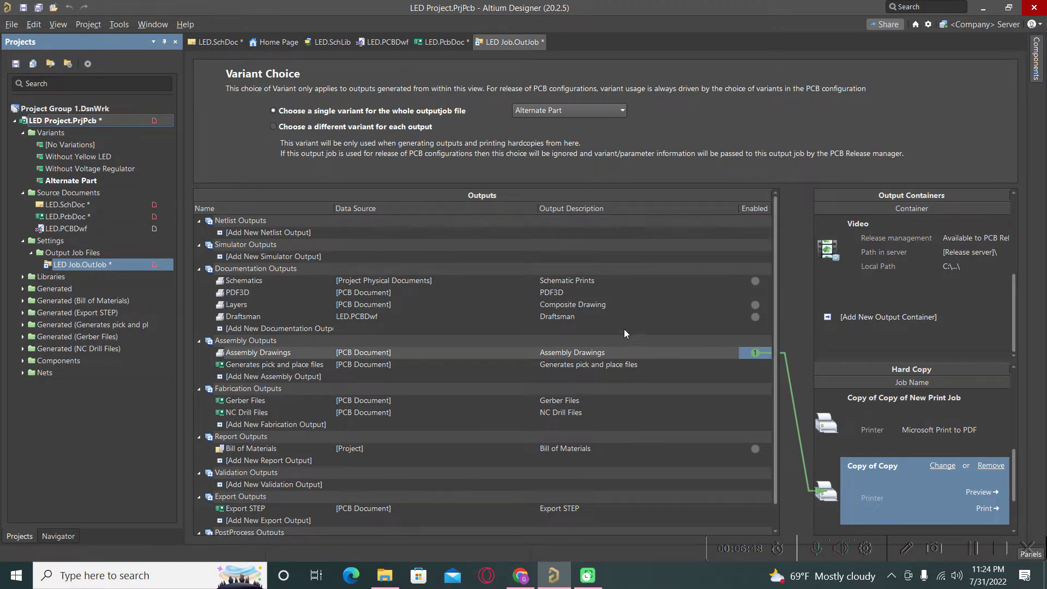
{"action": "double_click", "coordinate": [67, 216]}
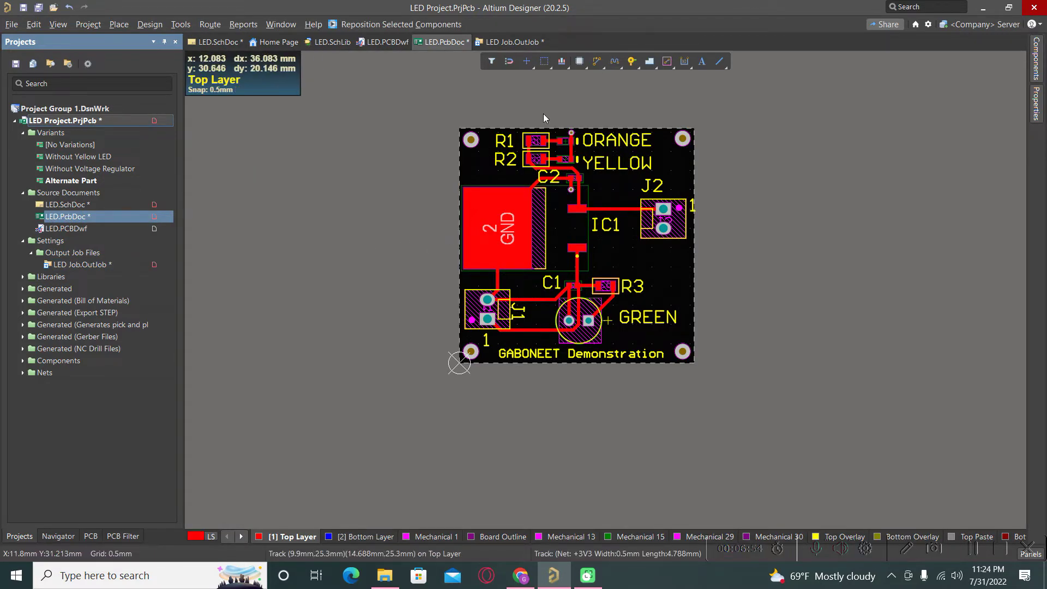
{"action": "scroll", "coordinate": [538, 108], "scroll_direction": "up", "scroll_amount": 1, "text": "ctrl"}
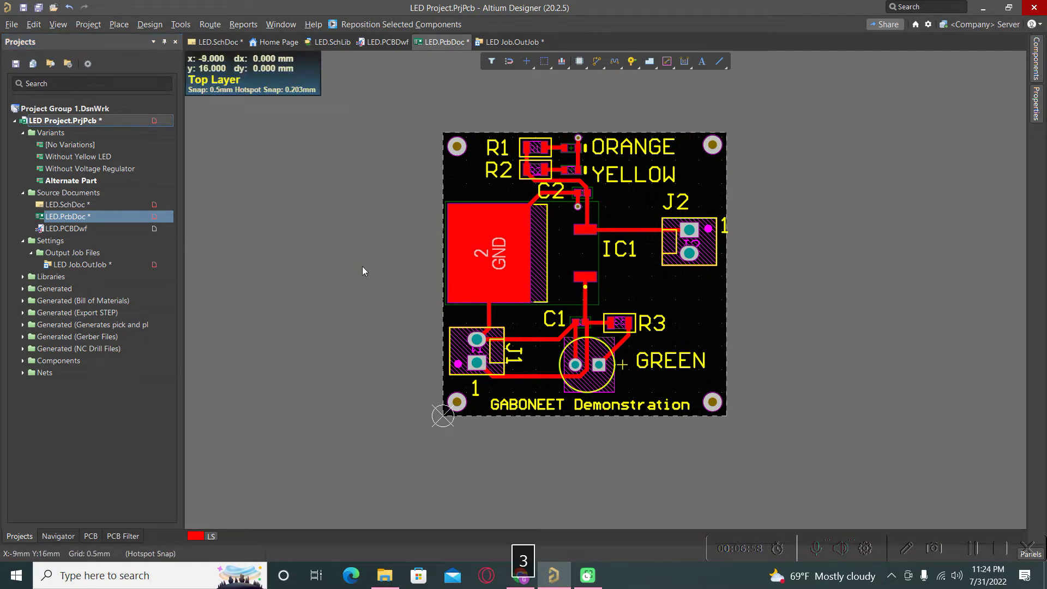
{"action": "key", "text": "3"}
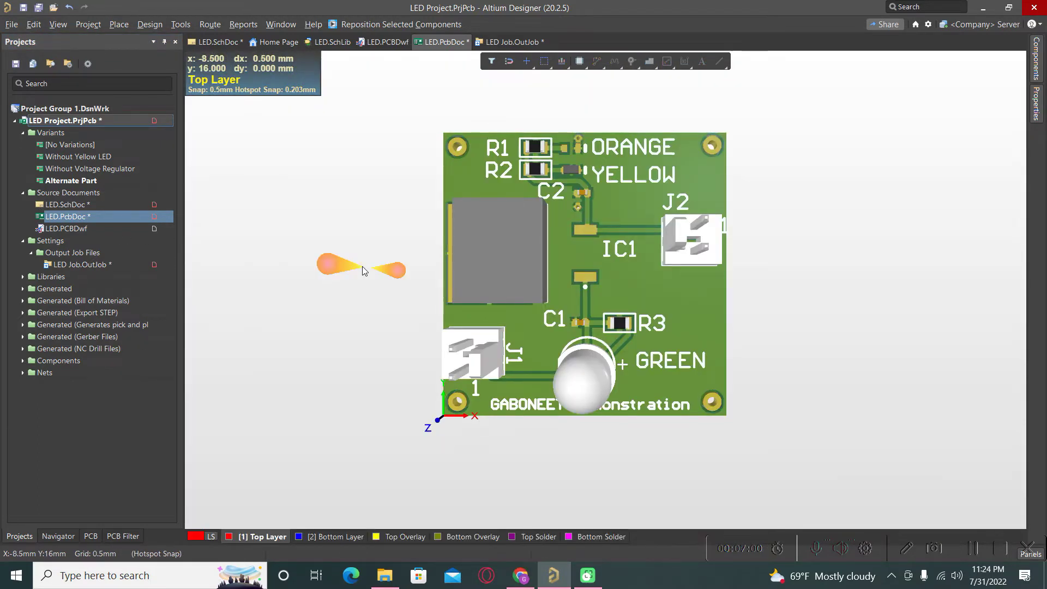
{"action": "left_click", "coordinate": [80, 183]}
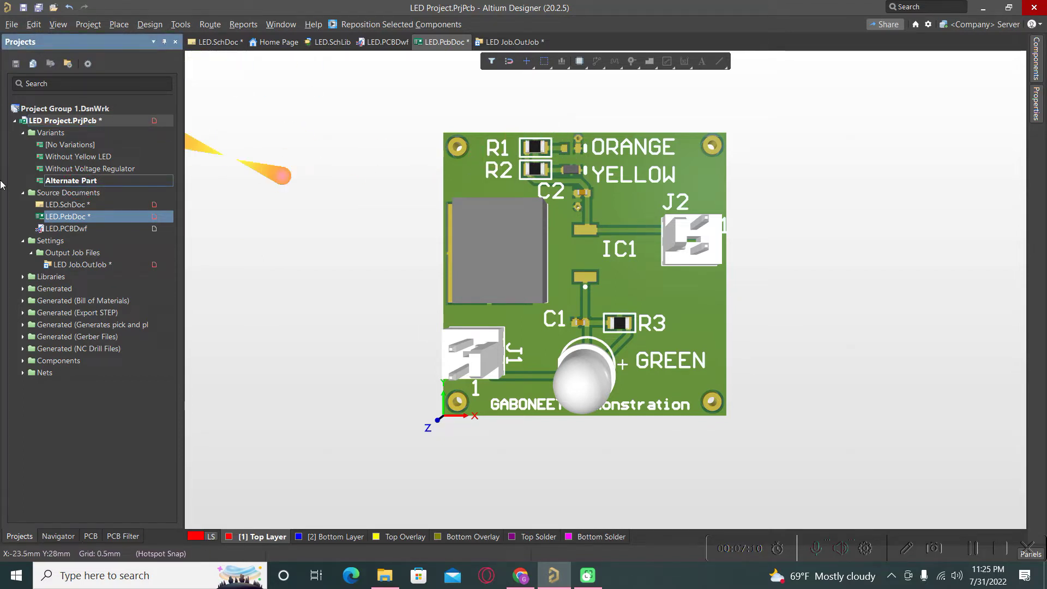
Try to update LED.PcbDoc from LED.SchDoc by executing the engineering changes that add the ORANGE components and their net pins
{"action": "left_click", "coordinate": [73, 209]}
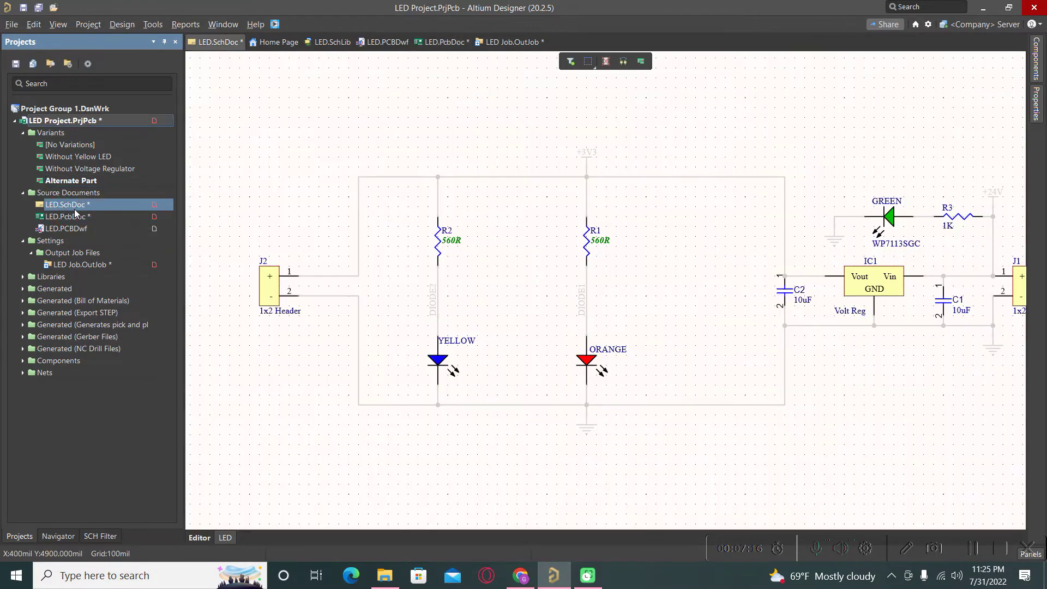
{"action": "left_click", "coordinate": [122, 24]}
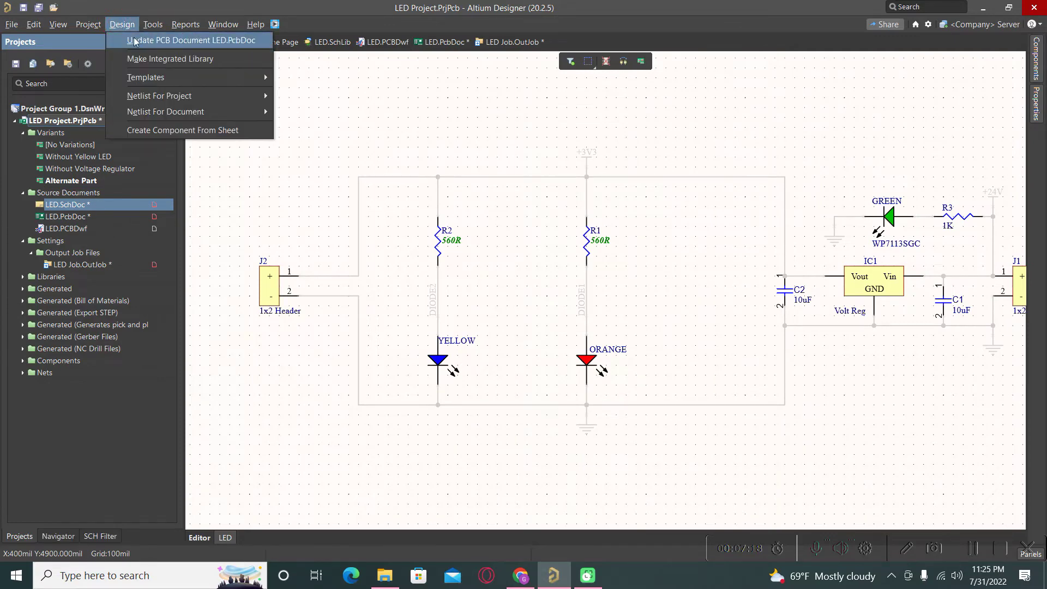
{"action": "left_click", "coordinate": [135, 41]}
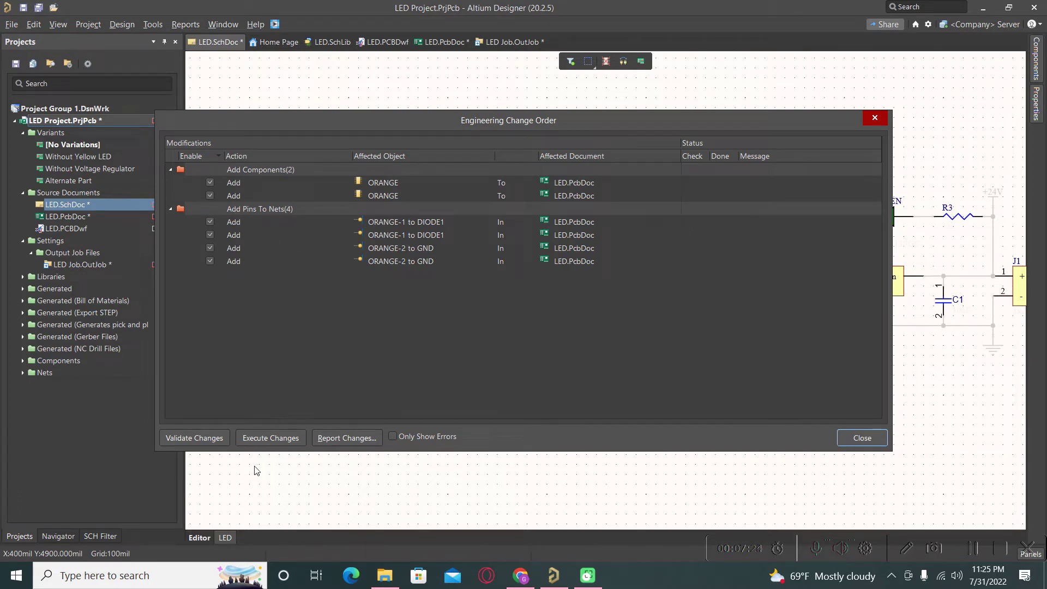
{"action": "left_click", "coordinate": [267, 439]}
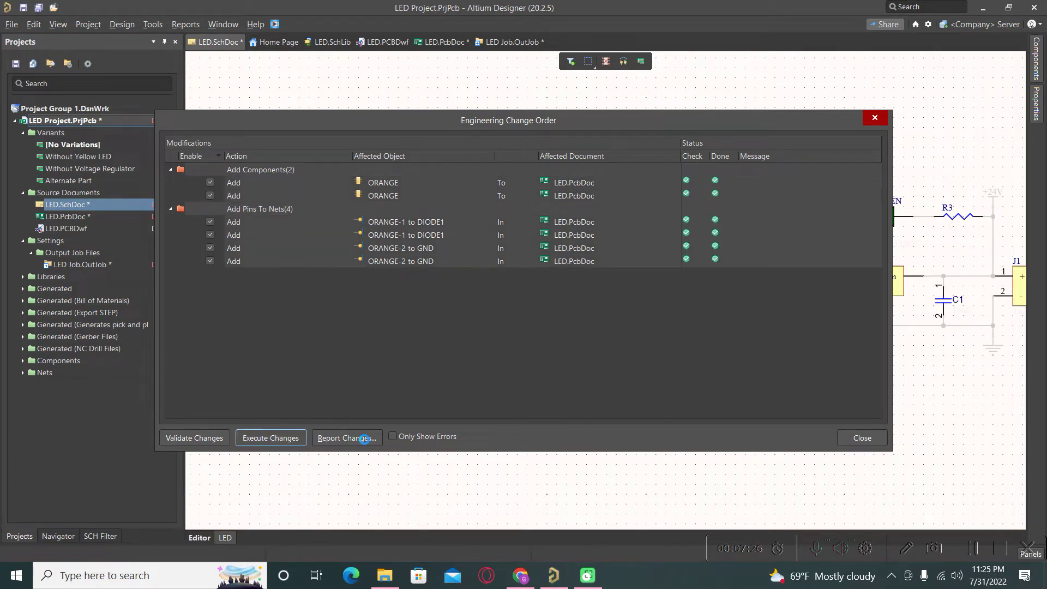
{"action": "left_click", "coordinate": [862, 438]}
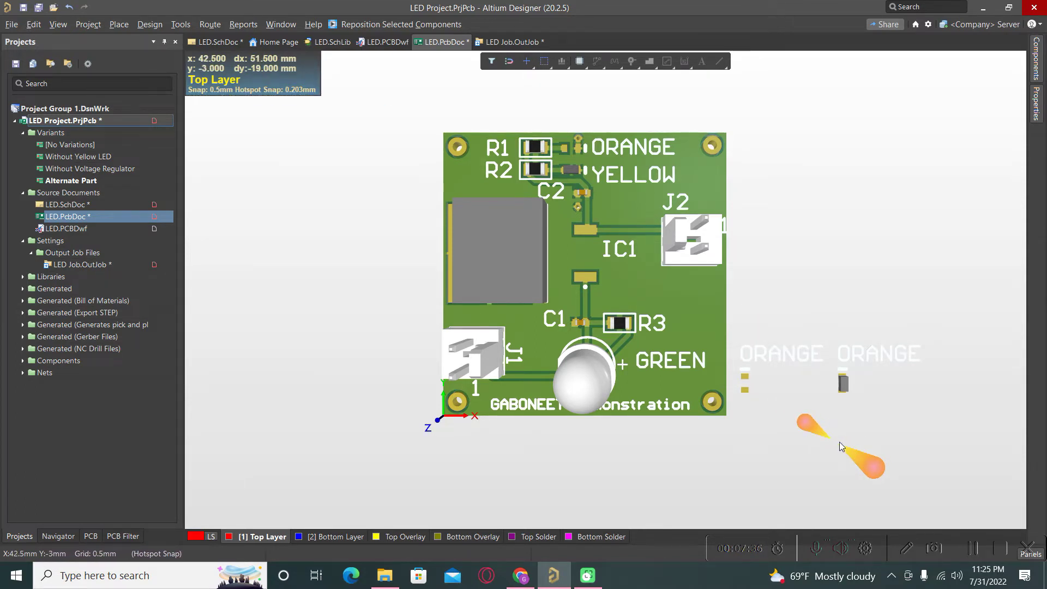
Undo the addition of the ORANGE components on the board and return to LED.SchDoc
{"action": "key", "text": "ctrl+z"}
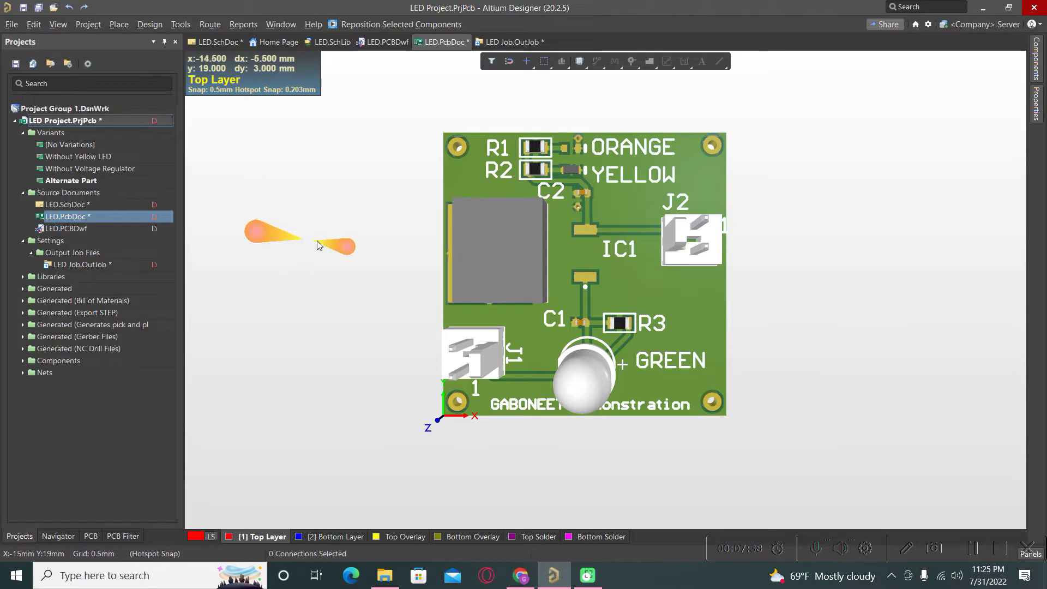
{"action": "double_click", "coordinate": [67, 205]}
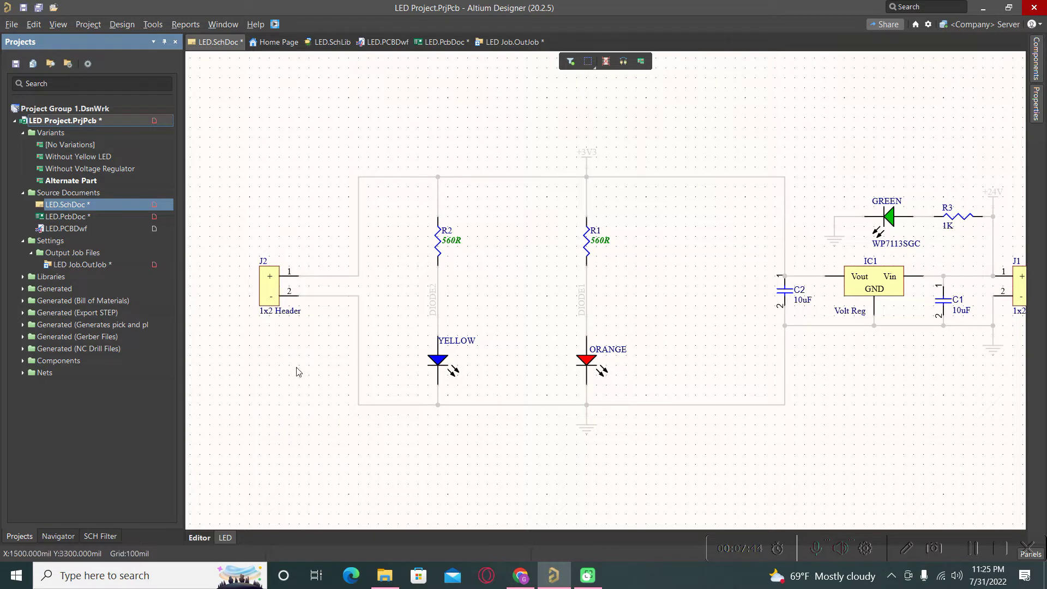
Open LED Job.OutJob and feed the selected print job from the Schematics output instead of Assembly Drawings
{"action": "double_click", "coordinate": [76, 268]}
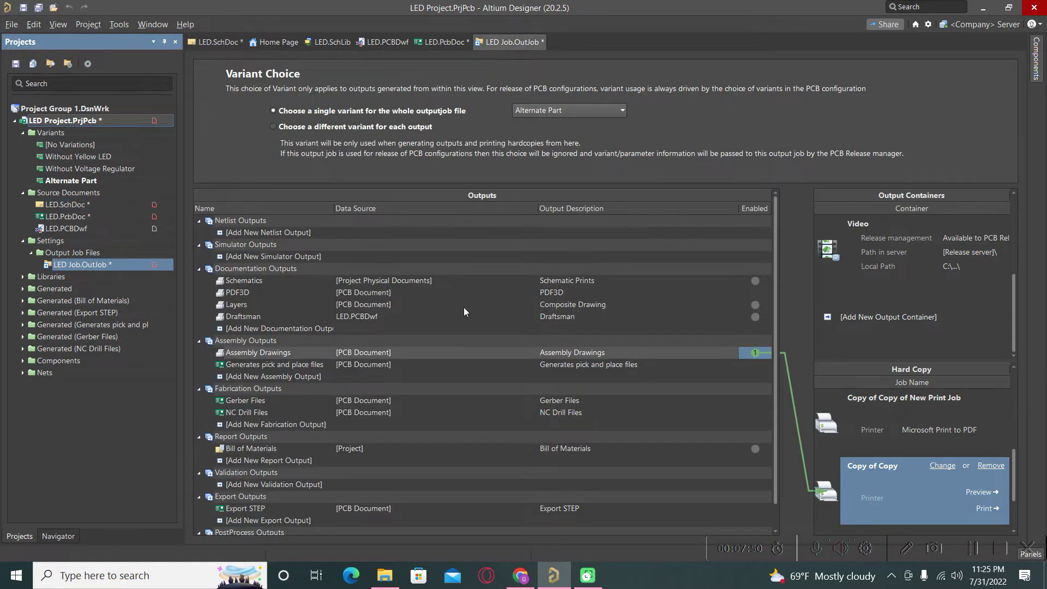
{"action": "left_click", "coordinate": [755, 281]}
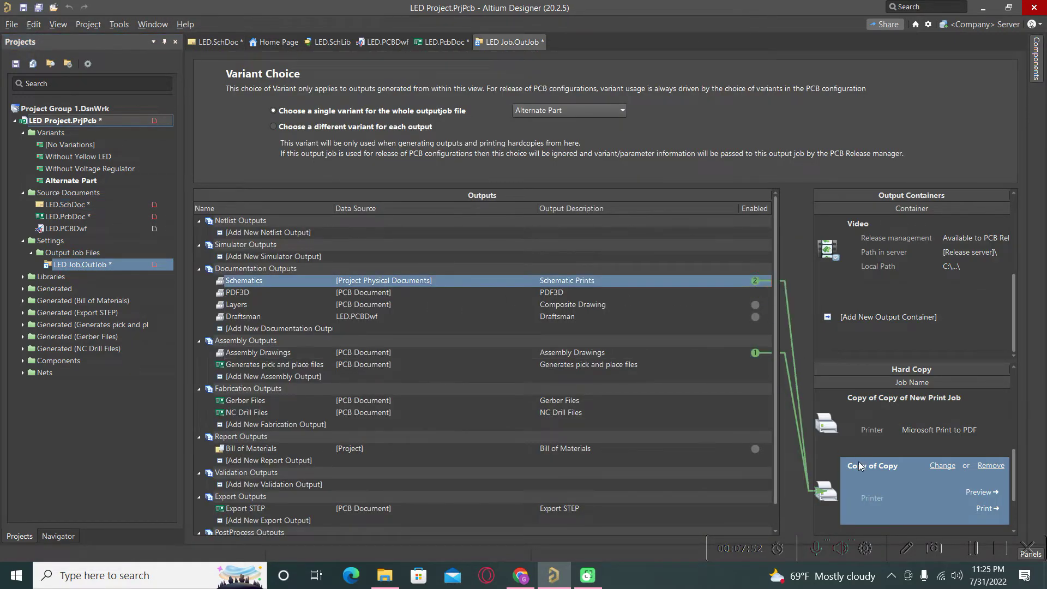
{"action": "left_click", "coordinate": [754, 353]}
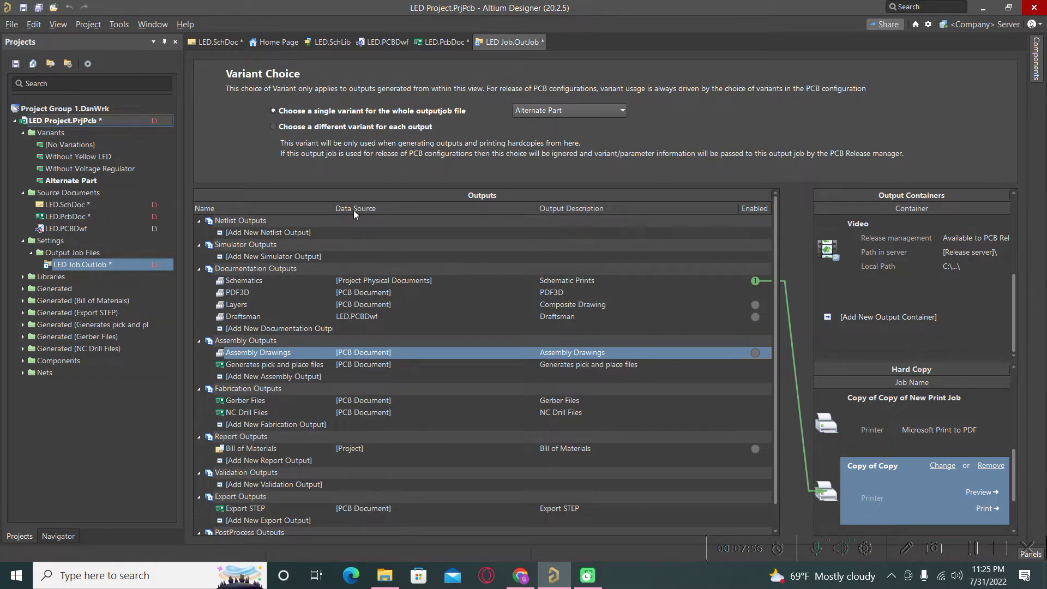
{"action": "left_click", "coordinate": [244, 281]}
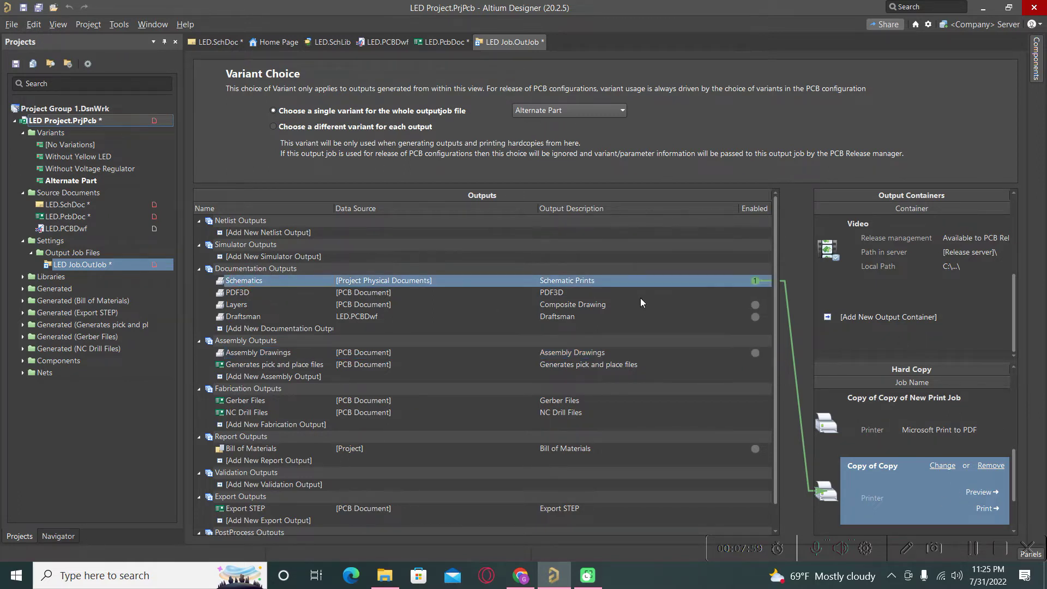
Preview the Schematics print job for the Alternate Part variant, inspect the LEDs and resistors R1 and R2, and close the preview
{"action": "left_click", "coordinate": [978, 492]}
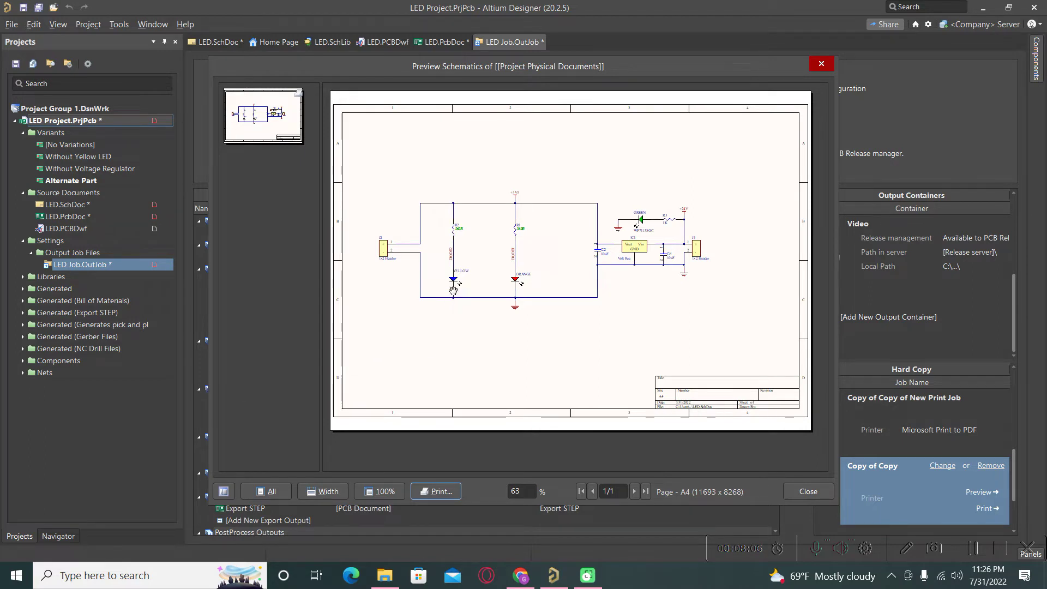
{"action": "scroll", "coordinate": [404, 197], "scroll_direction": "up", "scroll_amount": 3, "text": "ctrl"}
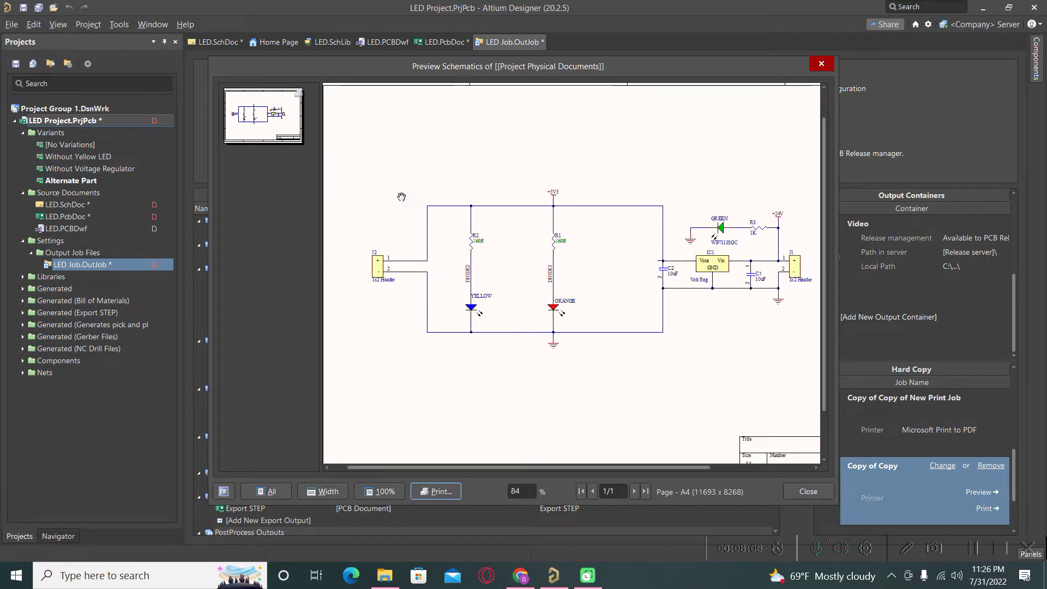
{"action": "scroll", "coordinate": [655, 243], "scroll_direction": "up", "scroll_amount": 1, "text": "ctrl"}
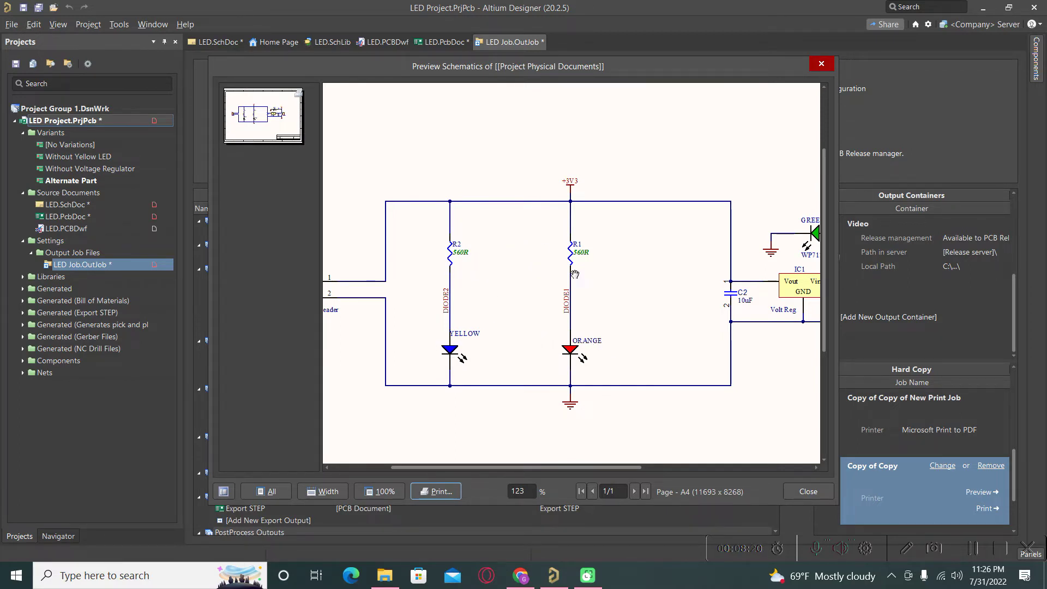
{"action": "left_click", "coordinate": [817, 494]}
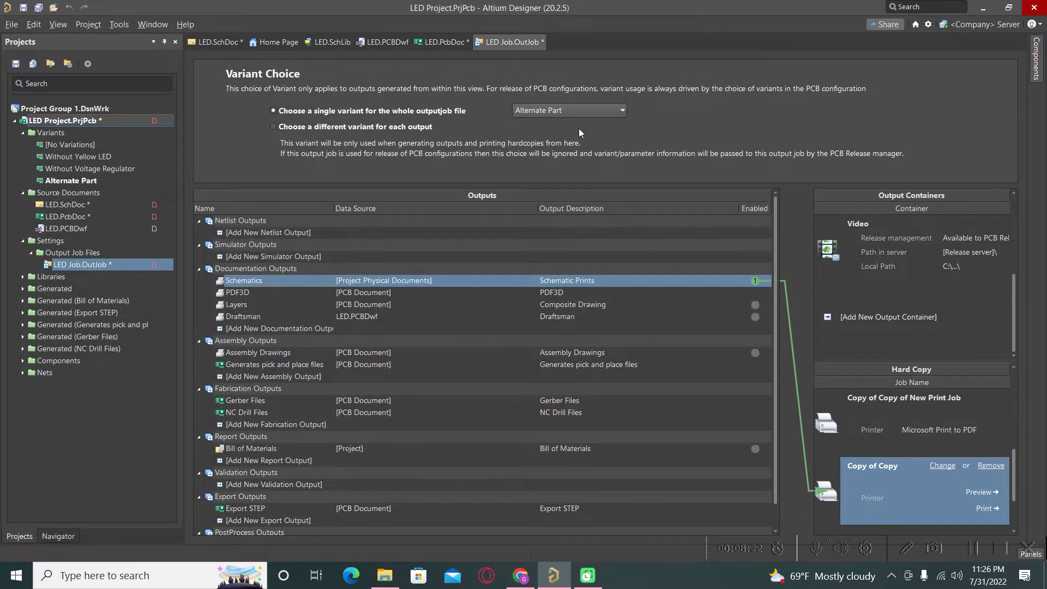
Set the whole output job to [No Variations], preview the schematic print for comparison and close the preview
{"action": "left_click", "coordinate": [586, 110]}
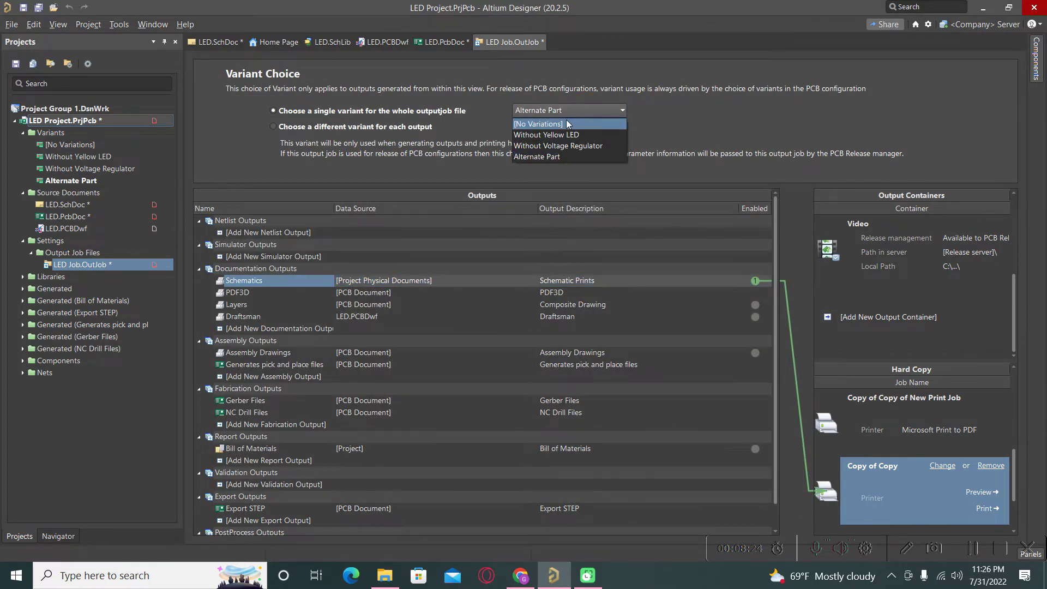
{"action": "left_click", "coordinate": [567, 124]}
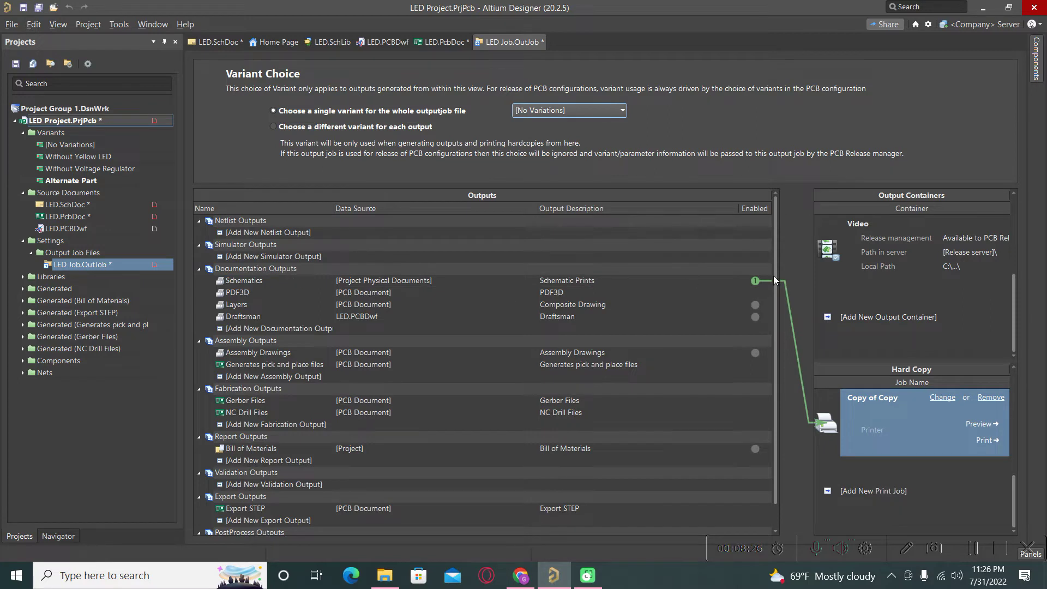
{"action": "left_click", "coordinate": [898, 492]}
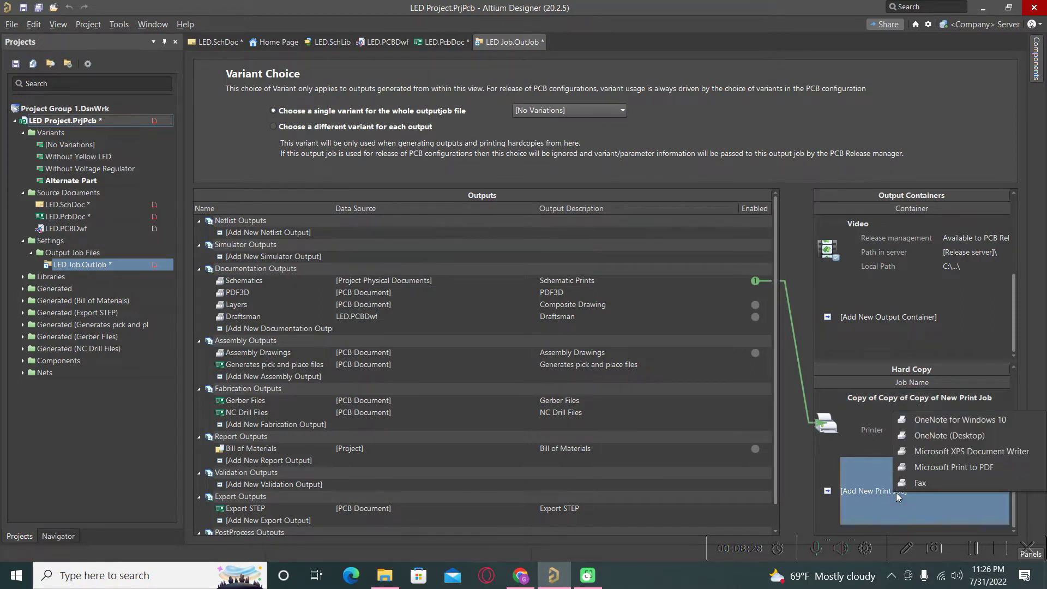
{"action": "left_click", "coordinate": [982, 434]}
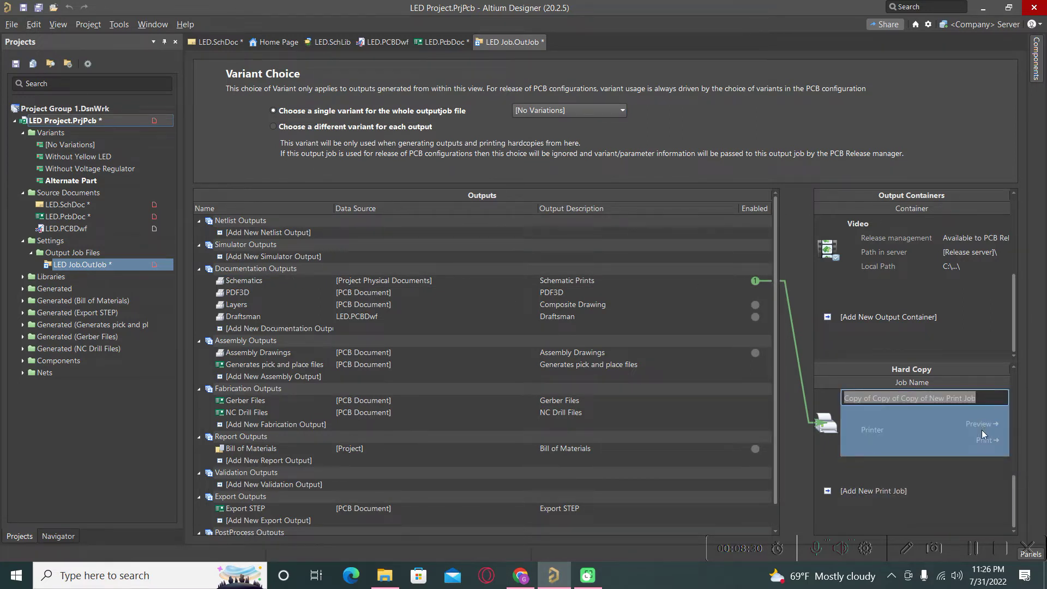
{"action": "key", "text": "Return"}
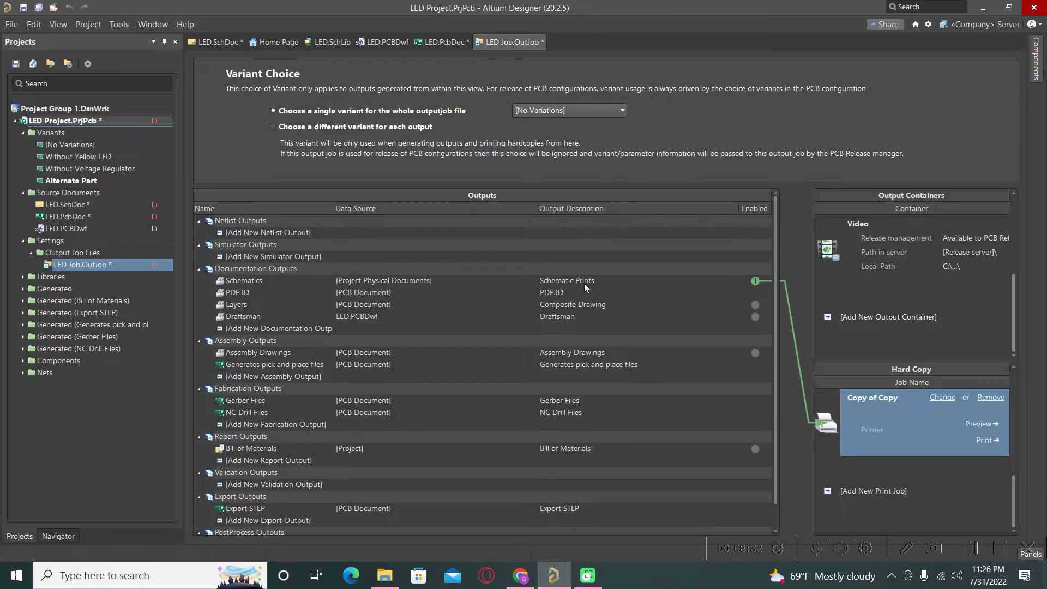
{"action": "left_click", "coordinate": [981, 424]}
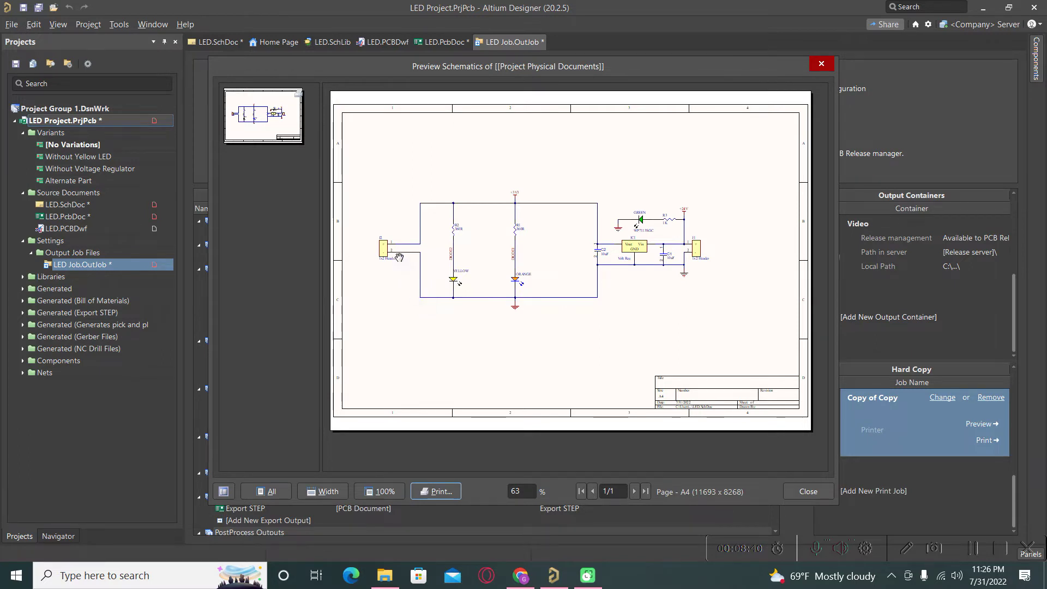
{"action": "scroll", "coordinate": [399, 257], "scroll_direction": "up", "scroll_amount": 4, "text": "ctrl"}
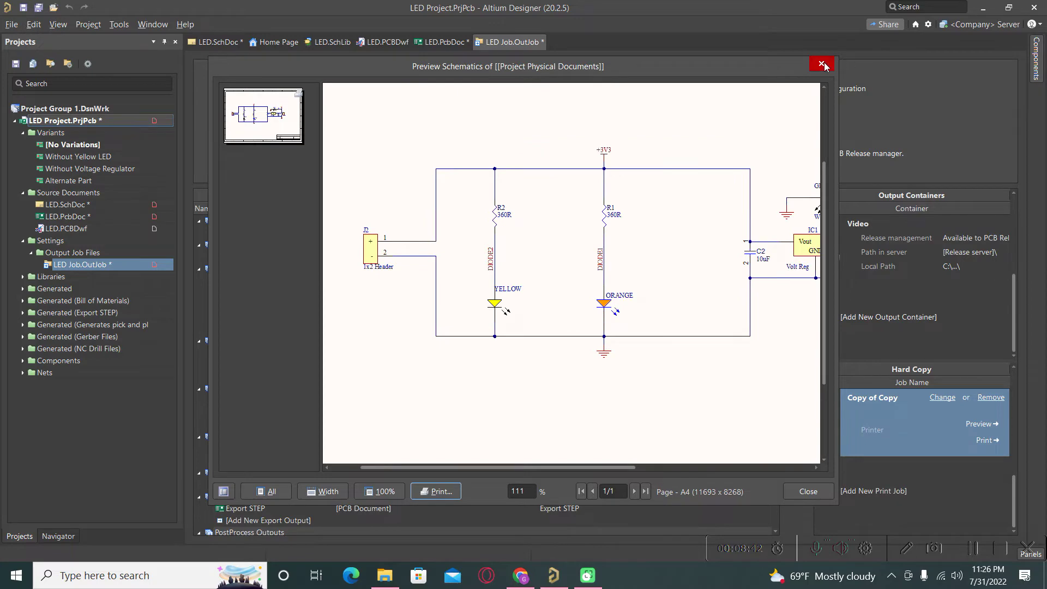
{"action": "left_click", "coordinate": [822, 64]}
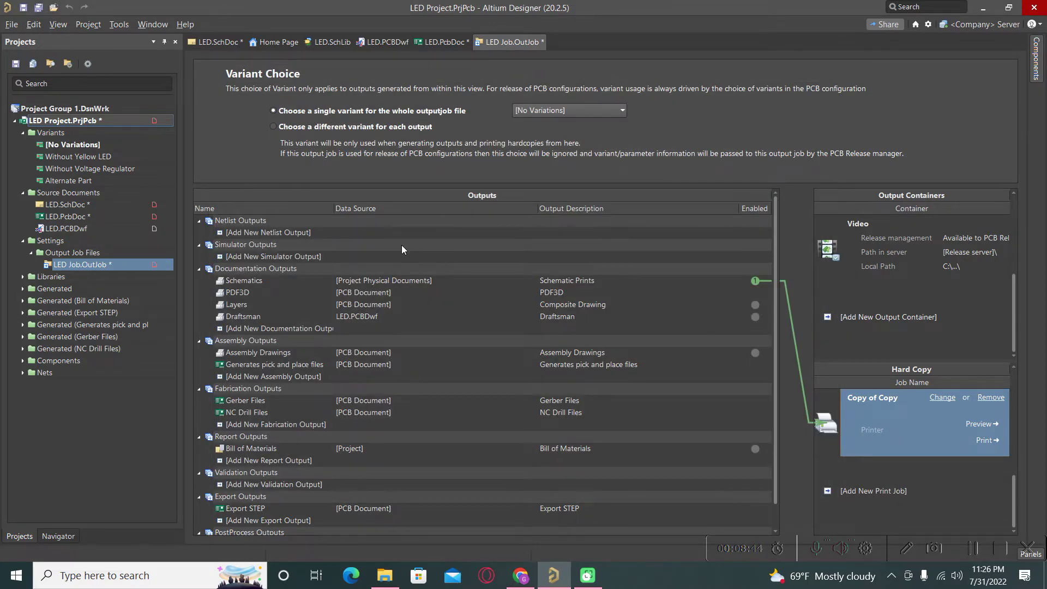
Set the output job's variant to Alternate Part and enable Bill of Materials instead of Schematics for the print job
{"action": "left_click", "coordinate": [569, 110]}
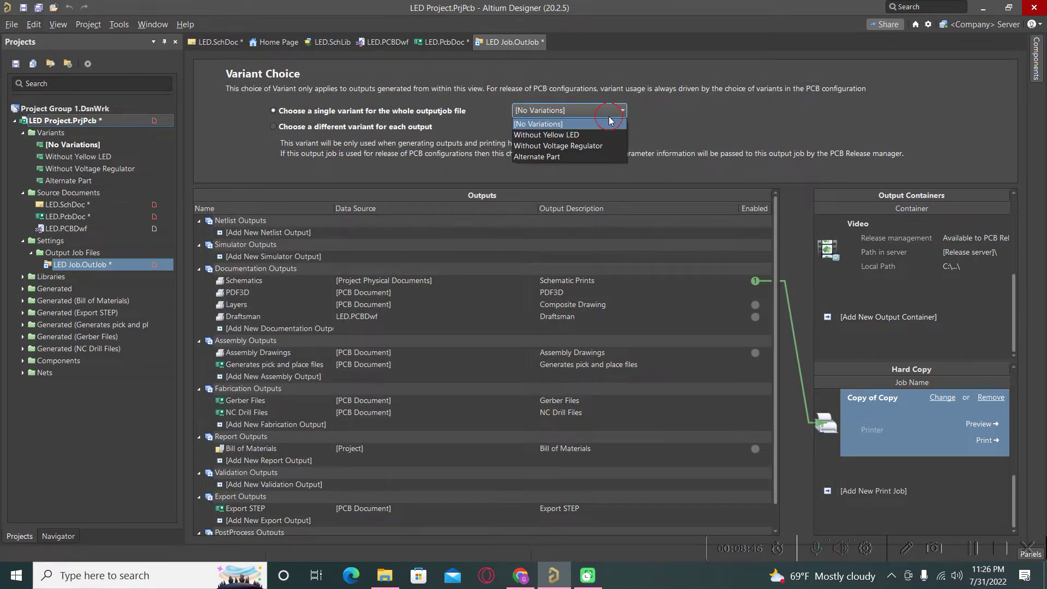
{"action": "left_click", "coordinate": [554, 158]}
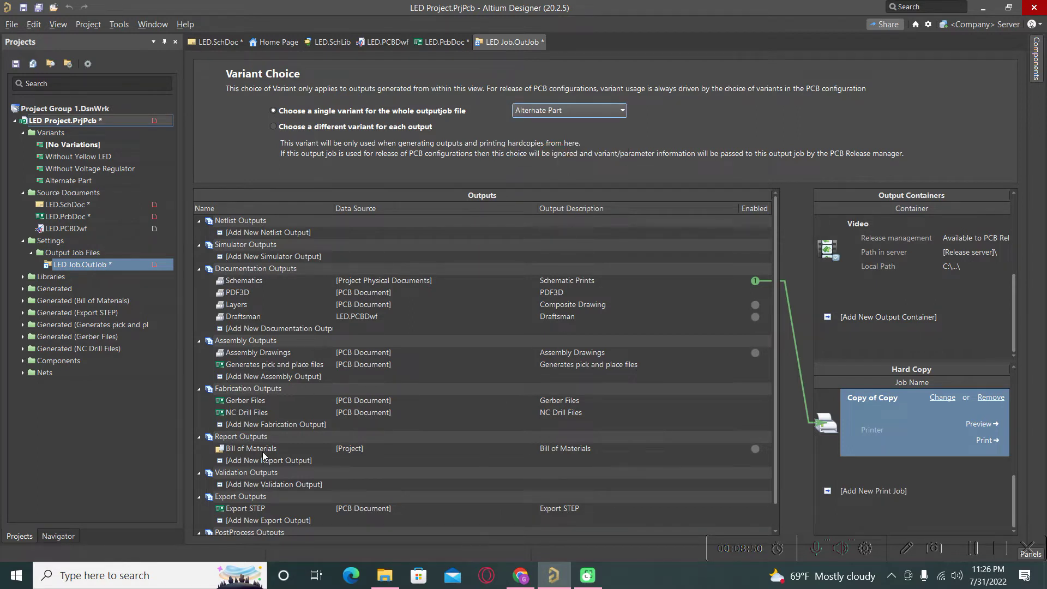
{"action": "left_click", "coordinate": [756, 449]}
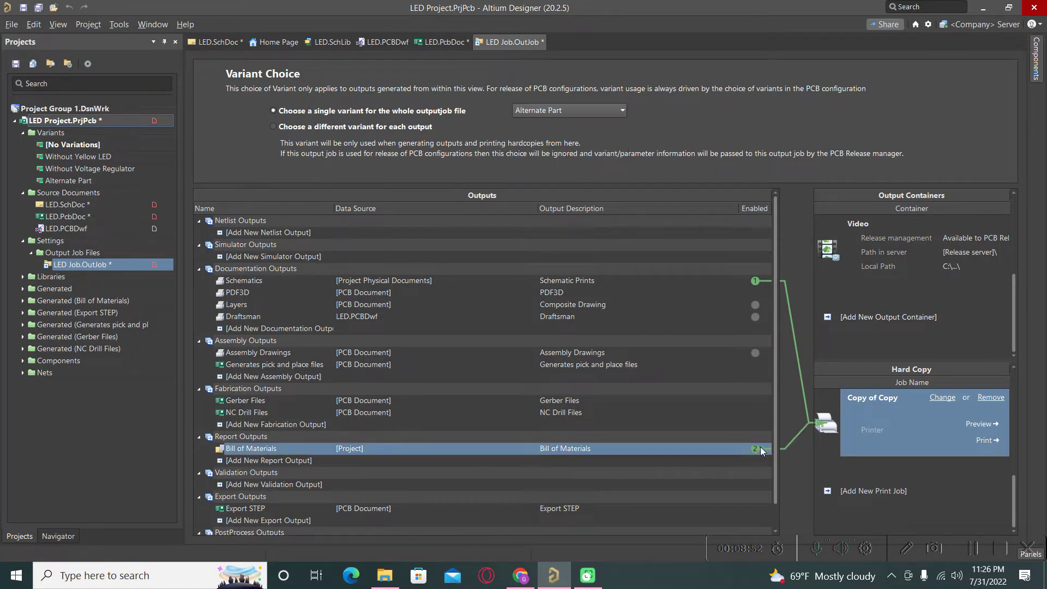
{"action": "left_click", "coordinate": [755, 281]}
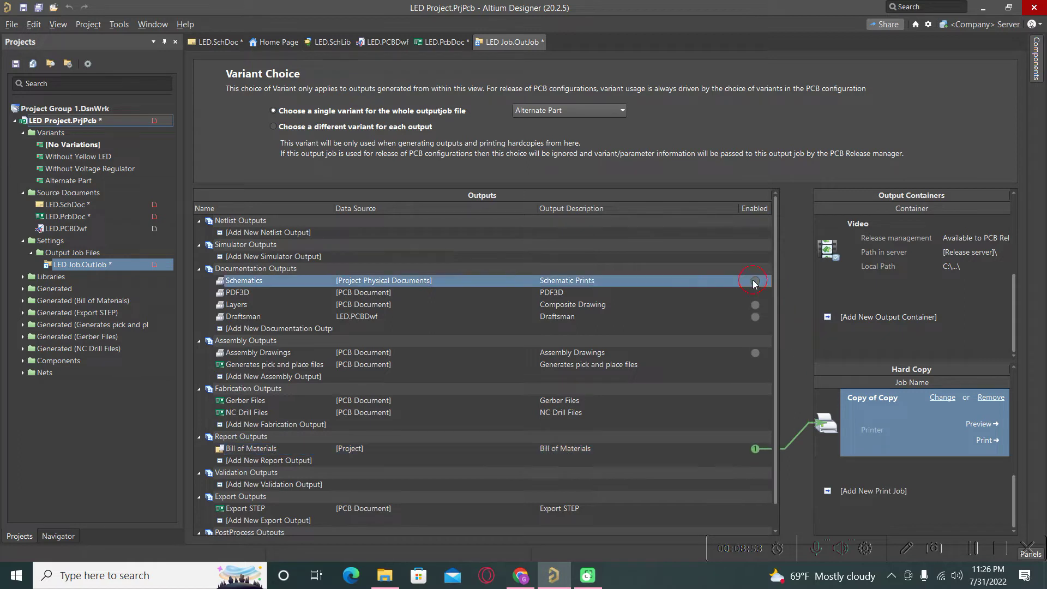
Preview the Bill of Materials, examine the entries for the ORANGE and YELLOW LEDs and resistors R1 and R2, and close the preview
{"action": "left_click", "coordinate": [980, 425]}
{"action": "left_click", "coordinate": [980, 424]}
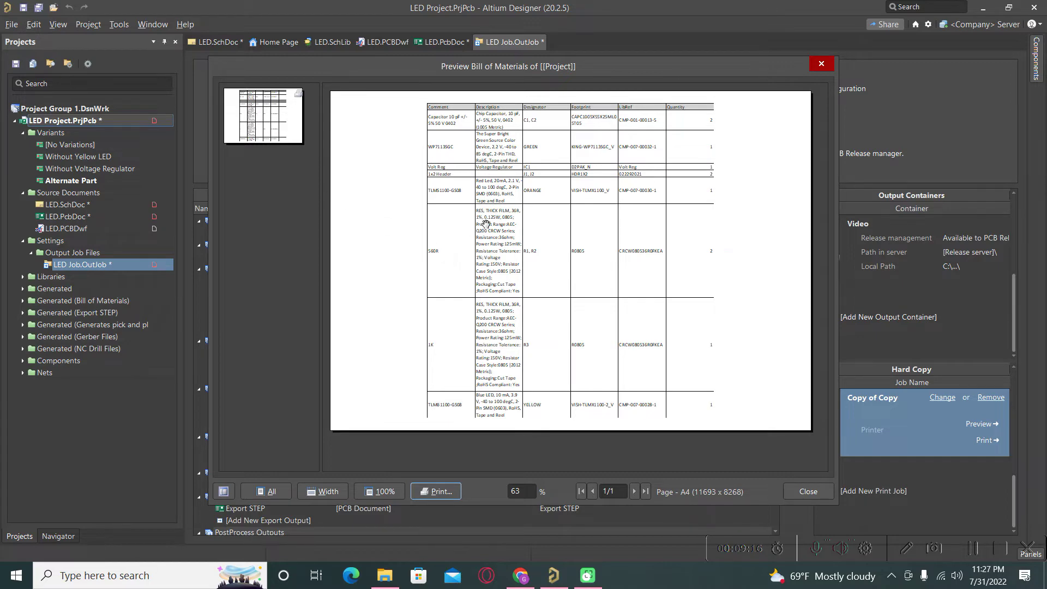
{"action": "scroll", "coordinate": [439, 202], "scroll_direction": "up", "scroll_amount": 2, "text": "ctrl"}
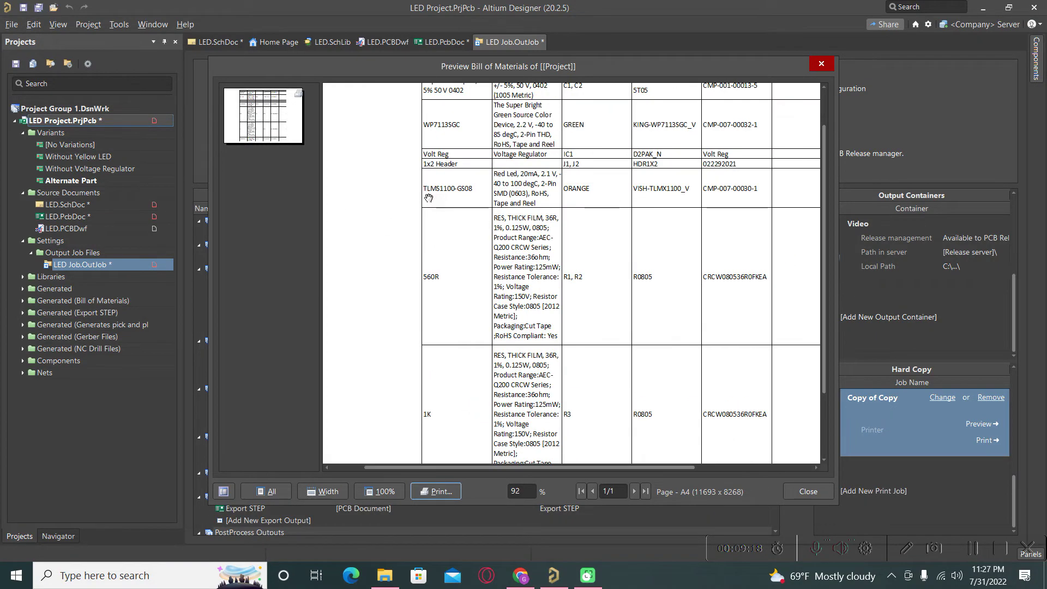
{"action": "scroll", "coordinate": [428, 198], "scroll_direction": "down", "scroll_amount": 2, "text": "ctrl"}
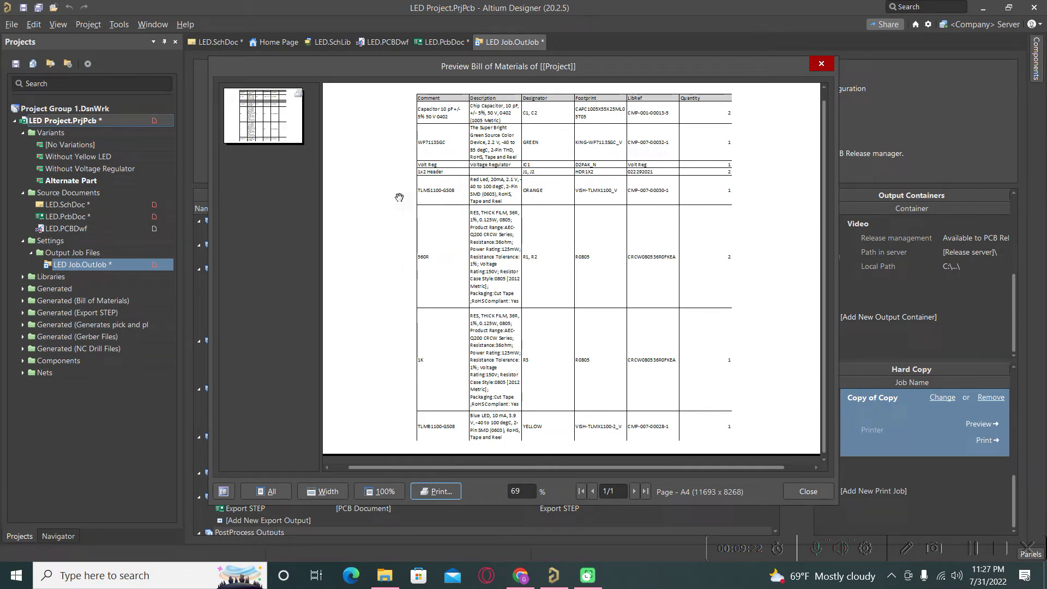
{"action": "scroll", "coordinate": [480, 206], "scroll_direction": "up", "scroll_amount": 2, "text": "ctrl"}
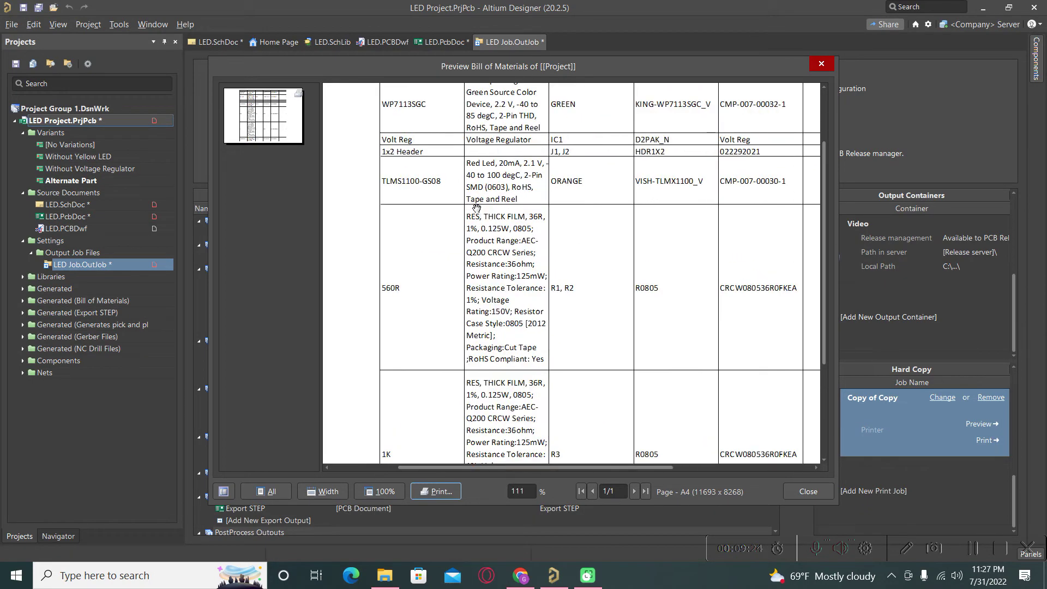
{"action": "scroll", "coordinate": [477, 208], "scroll_direction": "down", "scroll_amount": 3, "text": "ctrl"}
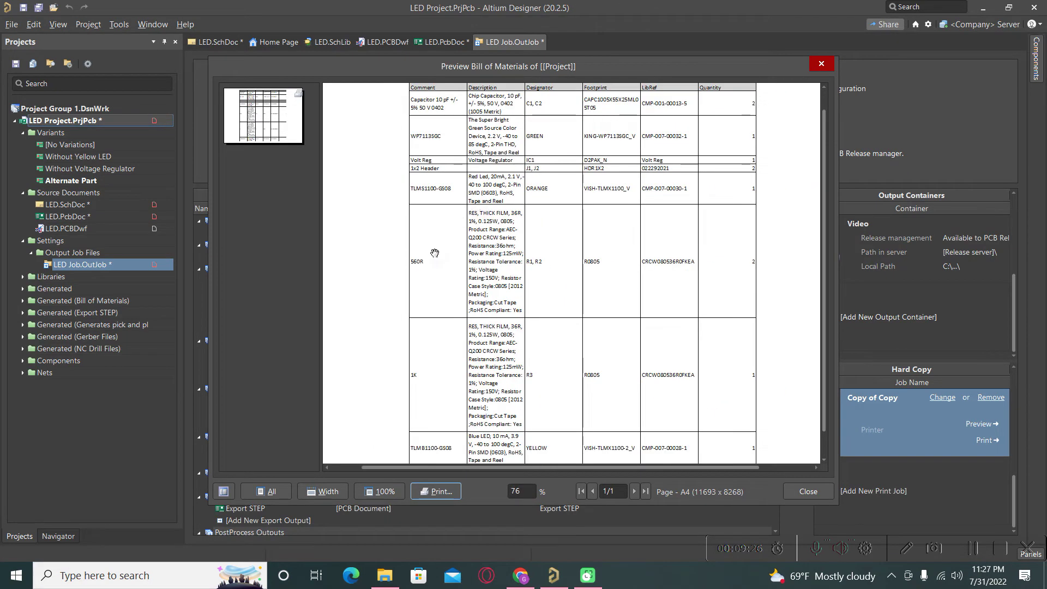
{"action": "scroll", "coordinate": [417, 280], "scroll_direction": "up", "scroll_amount": 4, "text": "ctrl"}
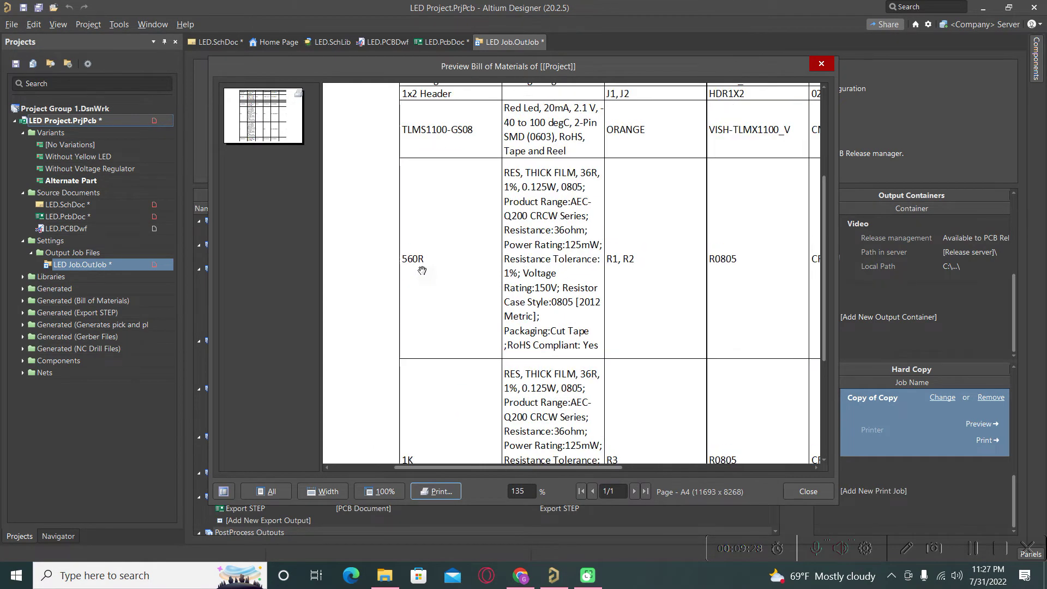
{"action": "scroll", "coordinate": [422, 271], "scroll_direction": "up", "scroll_amount": 1, "text": "ctrl"}
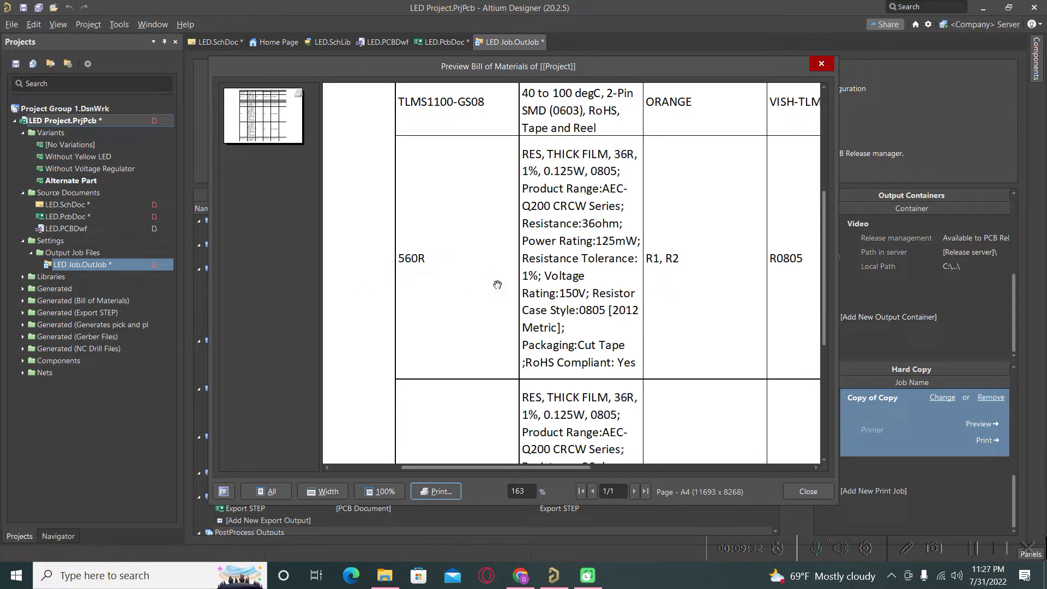
{"action": "scroll", "coordinate": [497, 285], "scroll_direction": "down", "scroll_amount": 5, "text": "ctrl"}
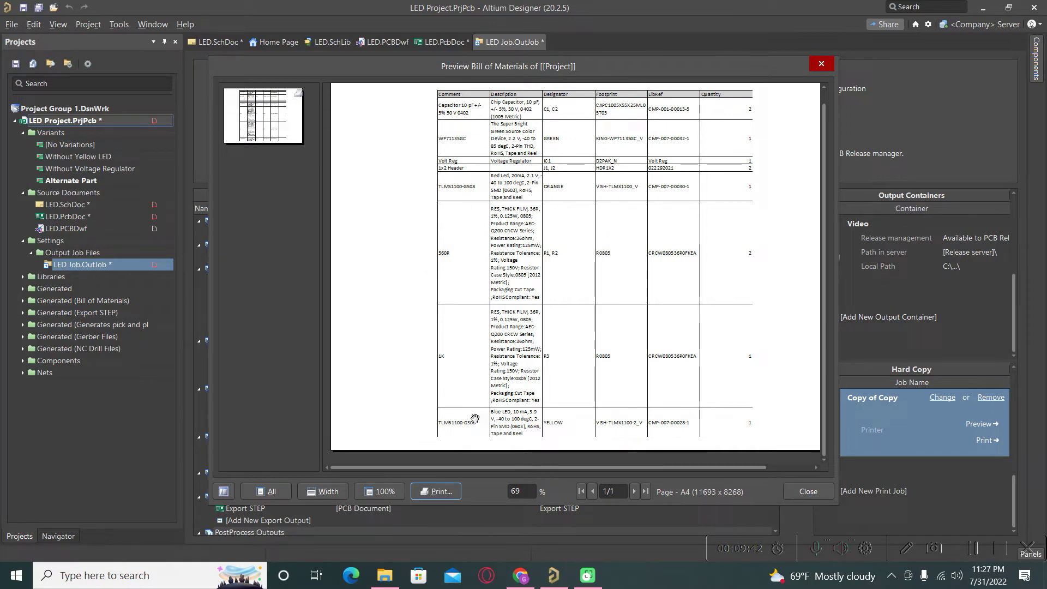
{"action": "left_click", "coordinate": [822, 64]}
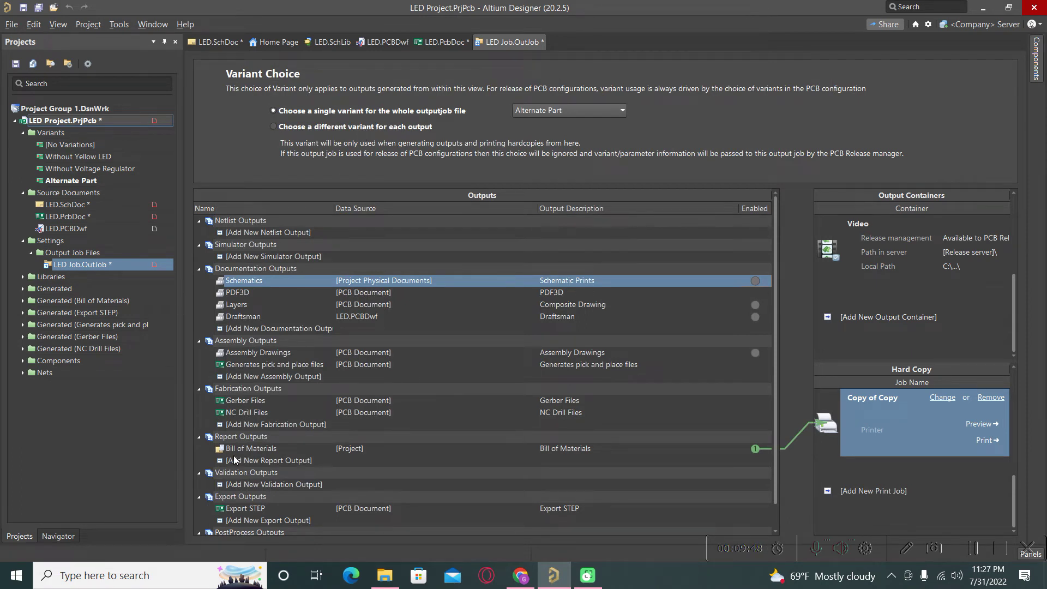
Try choosing a different variant for each output, and return to the single Alternate Part variant for the whole output job
{"action": "left_click", "coordinate": [50, 180]}
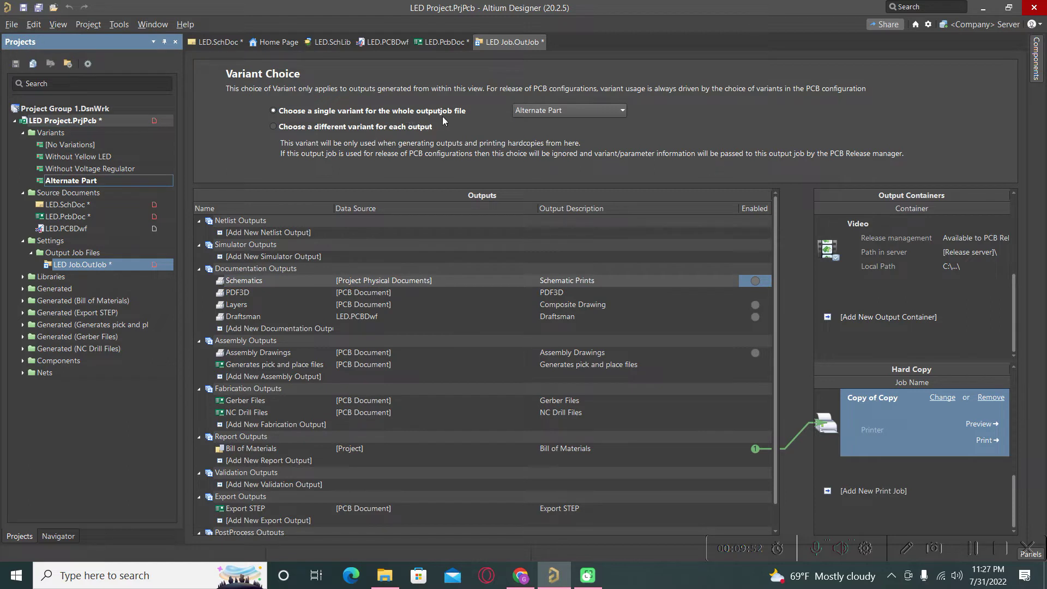
{"action": "left_click", "coordinate": [275, 127]}
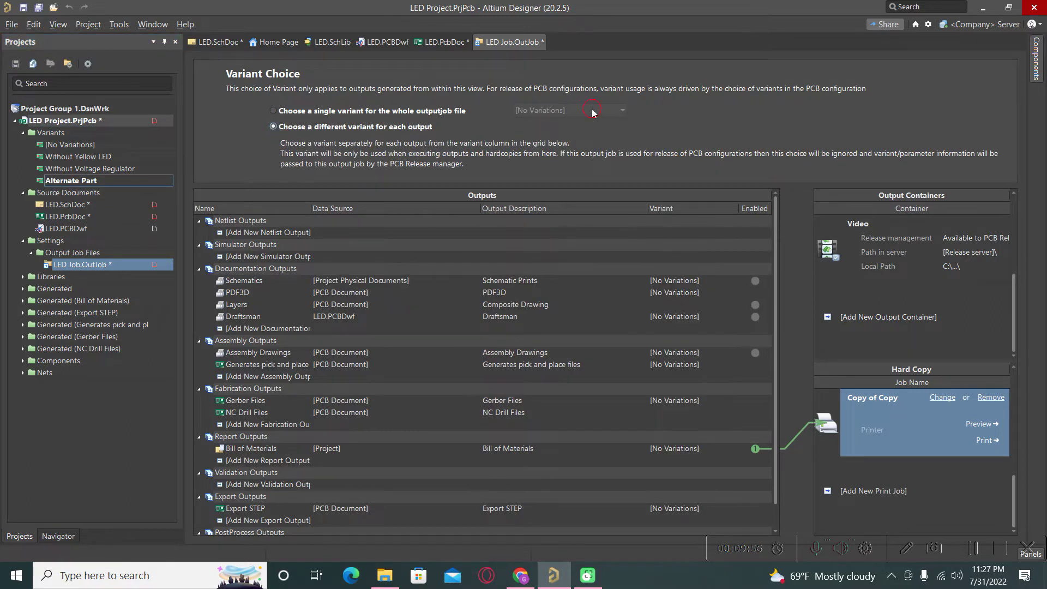
{"action": "left_click", "coordinate": [279, 112]}
{"action": "left_click", "coordinate": [556, 112]}
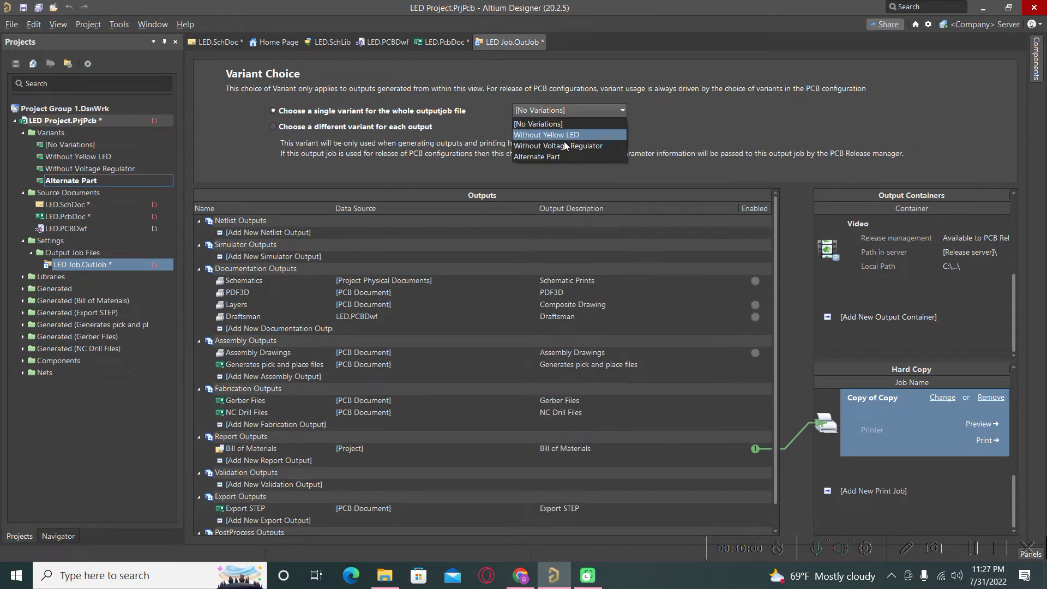
{"action": "left_click", "coordinate": [556, 158]}
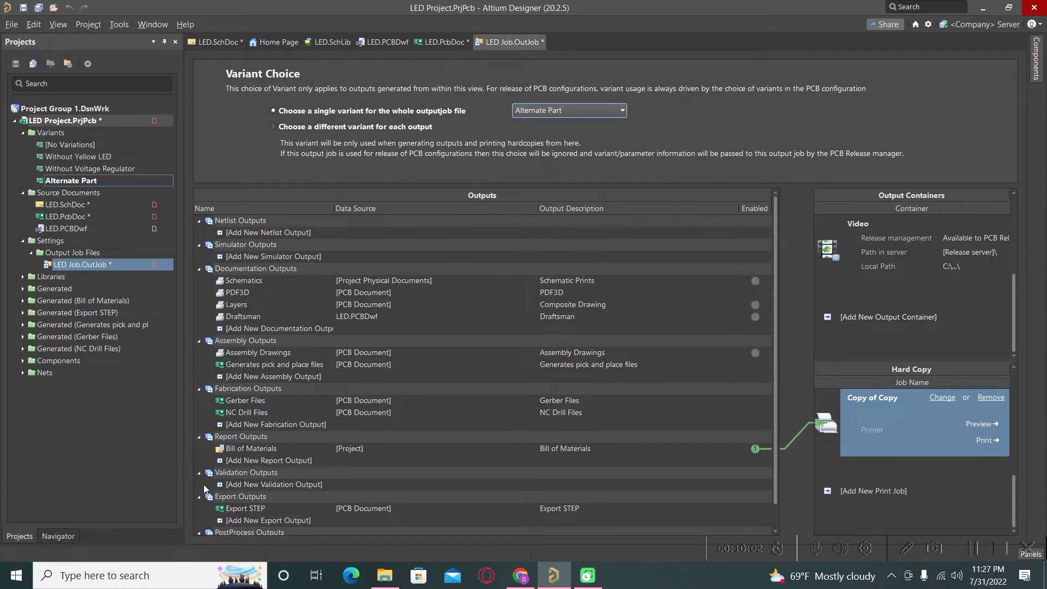
Preview the Bill of Materials for the Alternate Part variant, check the designators of the substituted LEDs, and close the preview
{"action": "scroll", "coordinate": [240, 466], "scroll_direction": "down", "scroll_amount": 1}
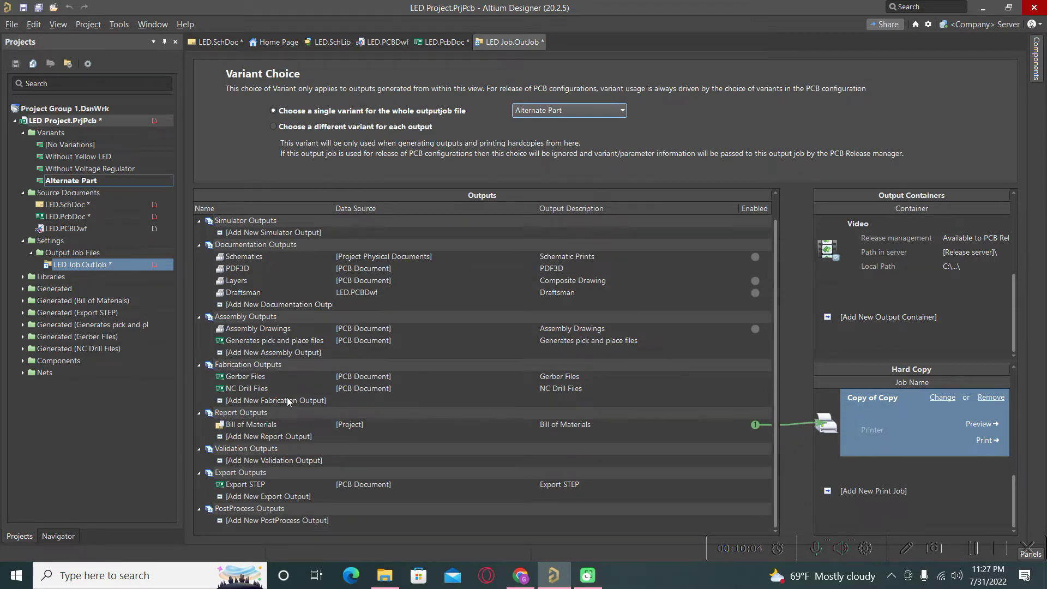
{"action": "left_click", "coordinate": [979, 424]}
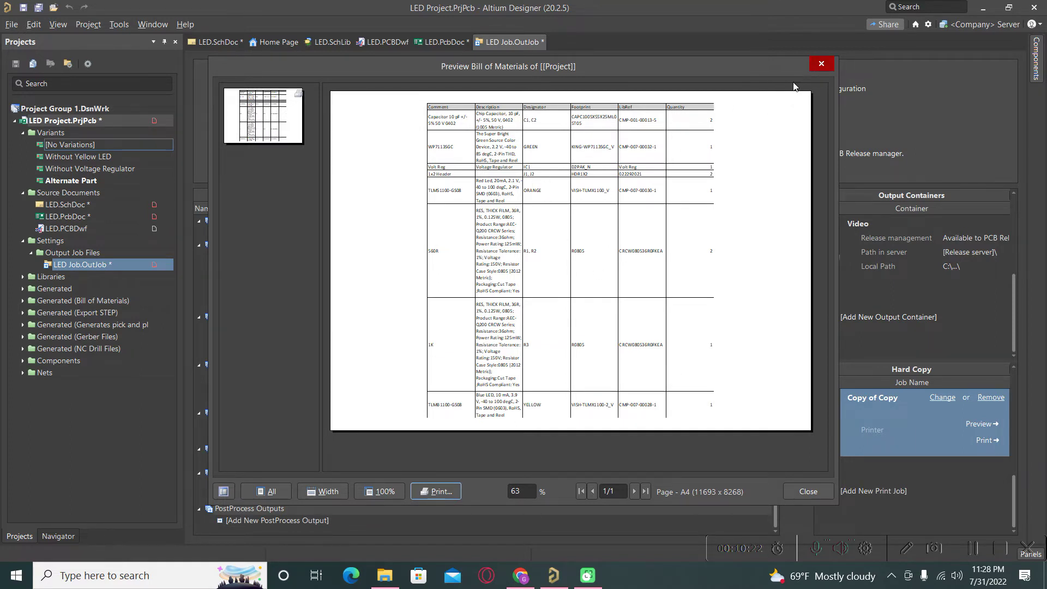
{"action": "left_click", "coordinate": [821, 64]}
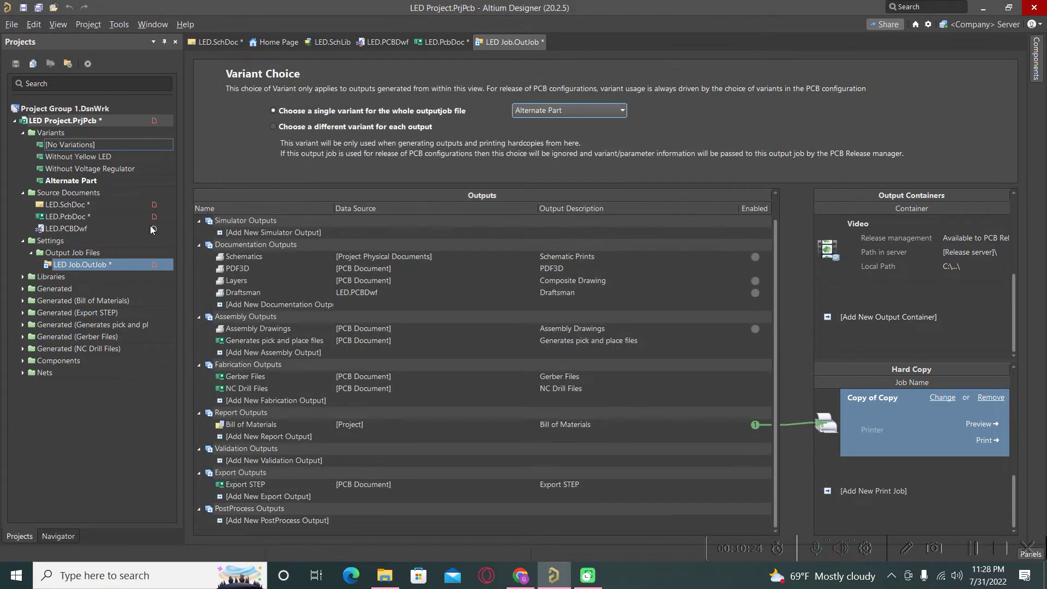
Switch to the compiled LED view of LED.SchDoc, examine the project's Bill of Materials report for the Alternate Part variant, and cancel it
{"action": "double_click", "coordinate": [87, 204]}
{"action": "left_click", "coordinate": [232, 539]}
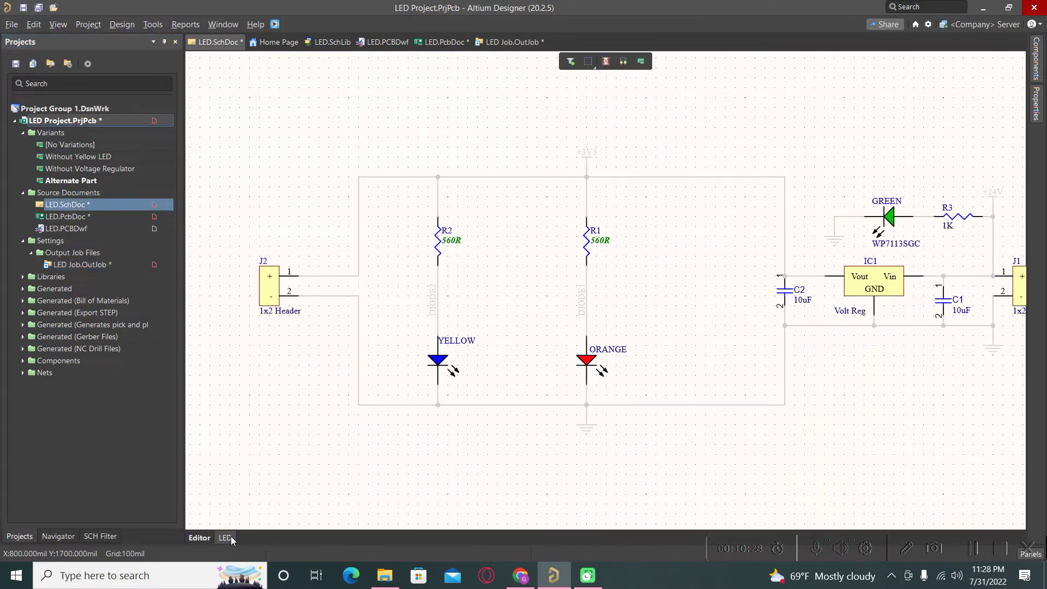
{"action": "left_click", "coordinate": [178, 25]}
{"action": "left_click", "coordinate": [217, 41]}
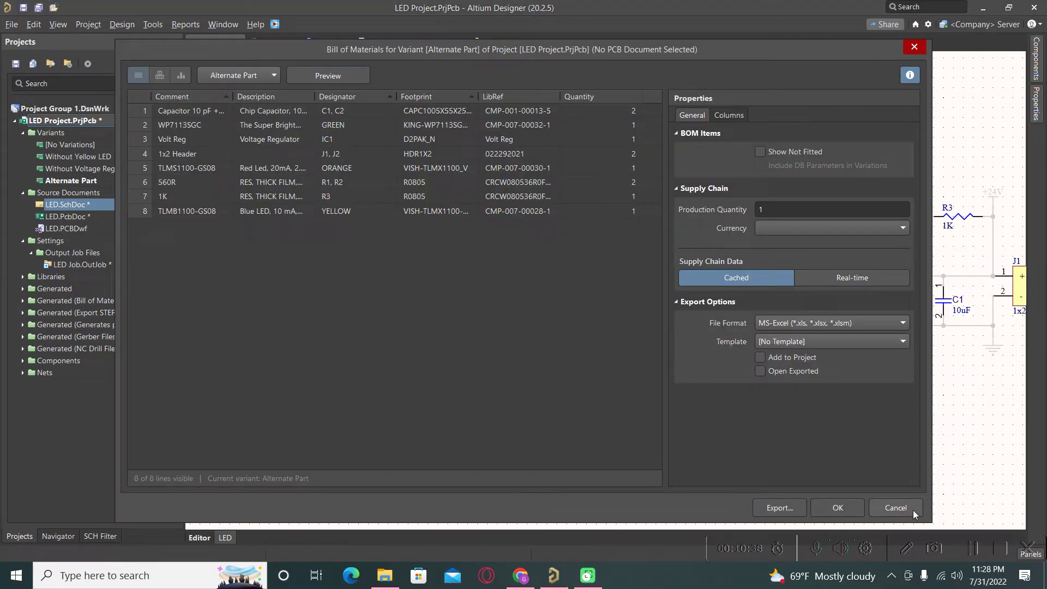
{"action": "left_click", "coordinate": [896, 508]}
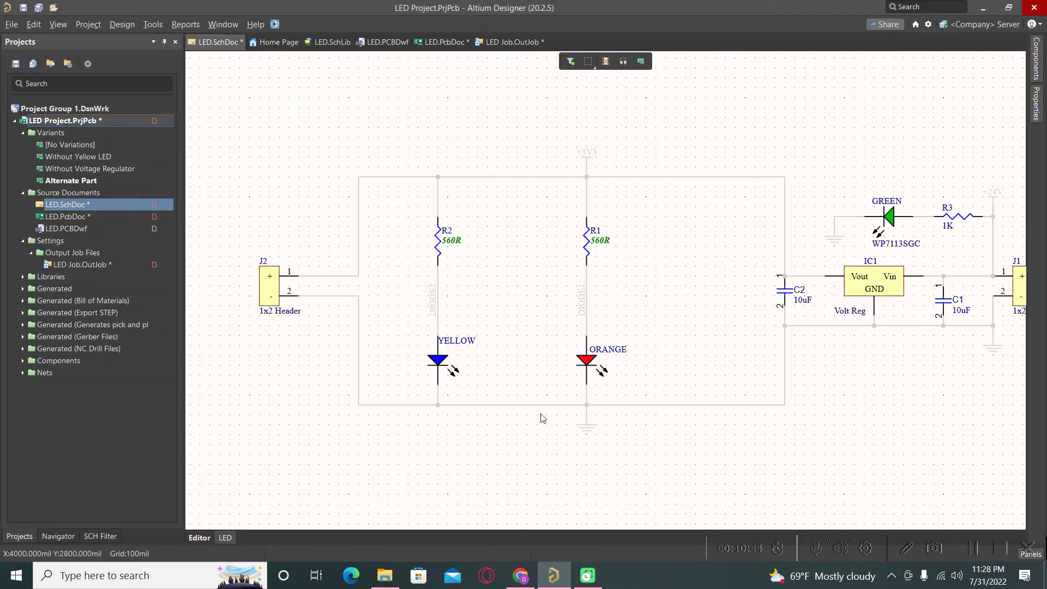
Enable annotation for the YELLOW LED's designator in the compiled schematic and lock its physical designator as BLUE
{"action": "double_click", "coordinate": [454, 341]}
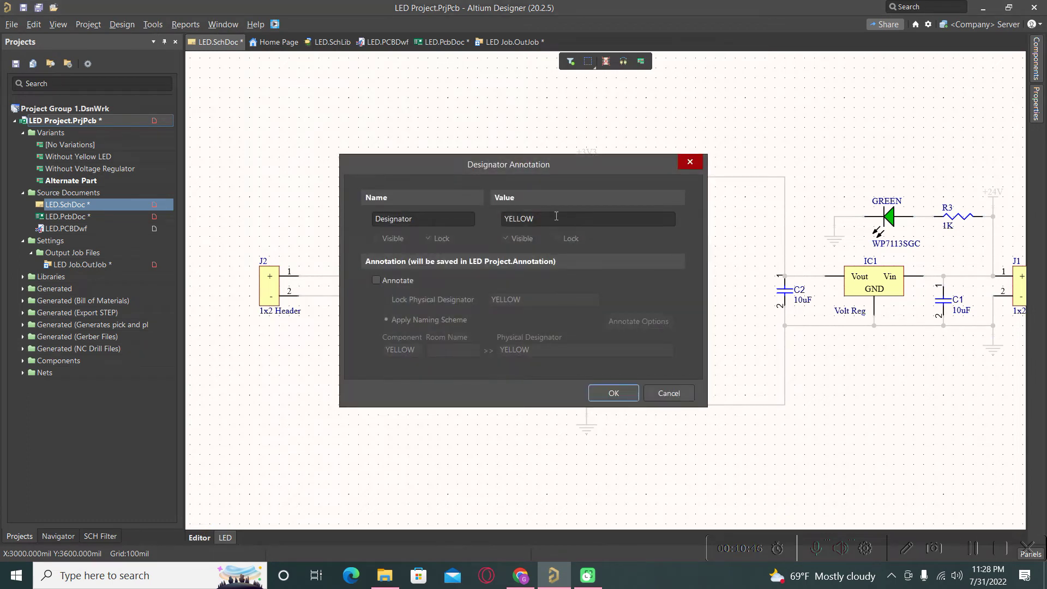
{"action": "left_click_drag", "start_coordinate": [580, 221], "coordinate": [511, 221]}
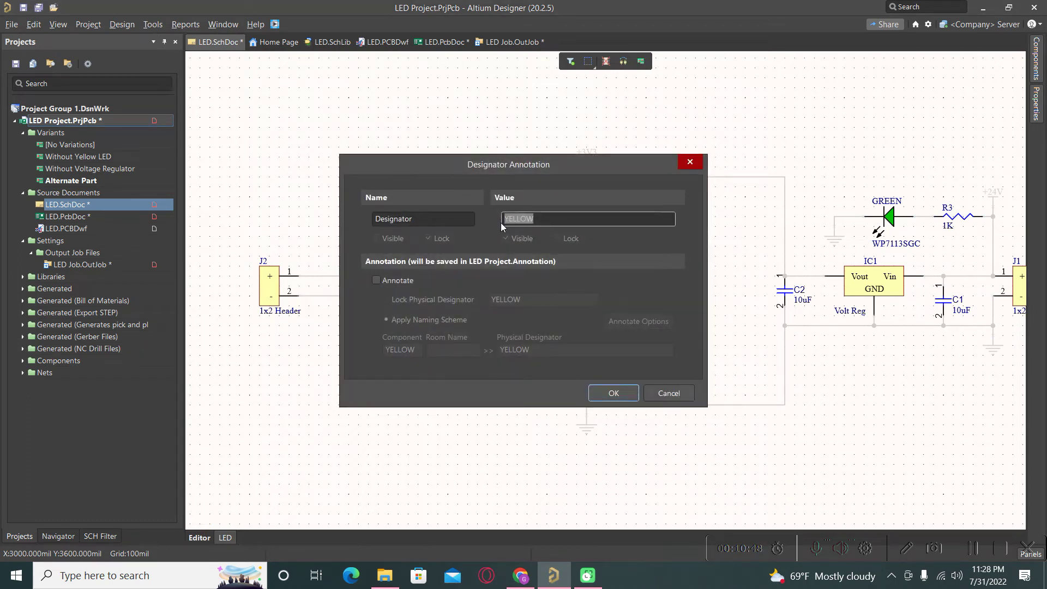
{"action": "type", "text": "BLU"}
{"action": "left_click", "coordinate": [376, 281]}
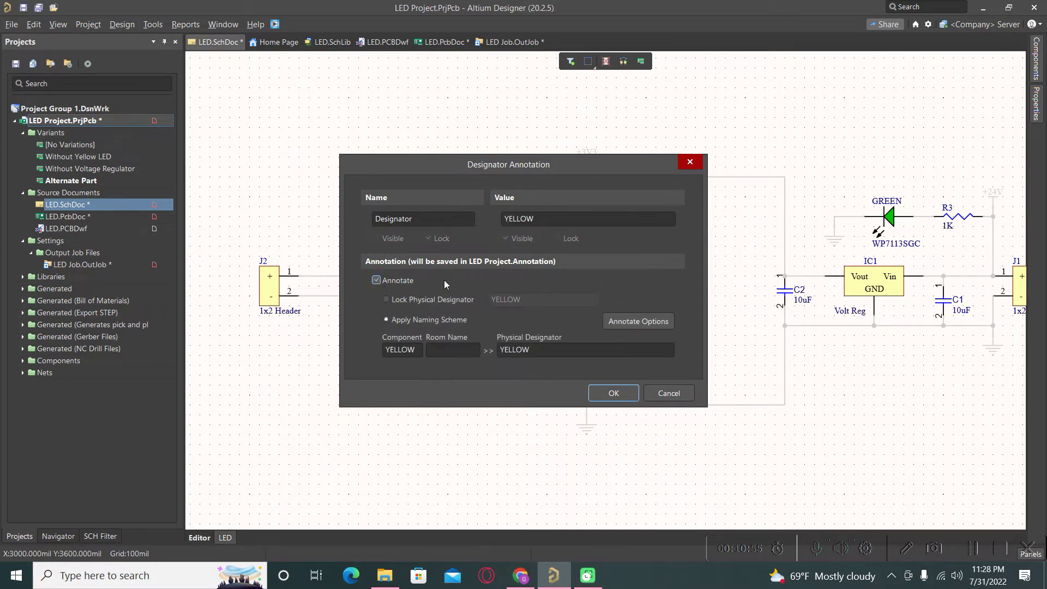
{"action": "left_click", "coordinate": [386, 299]}
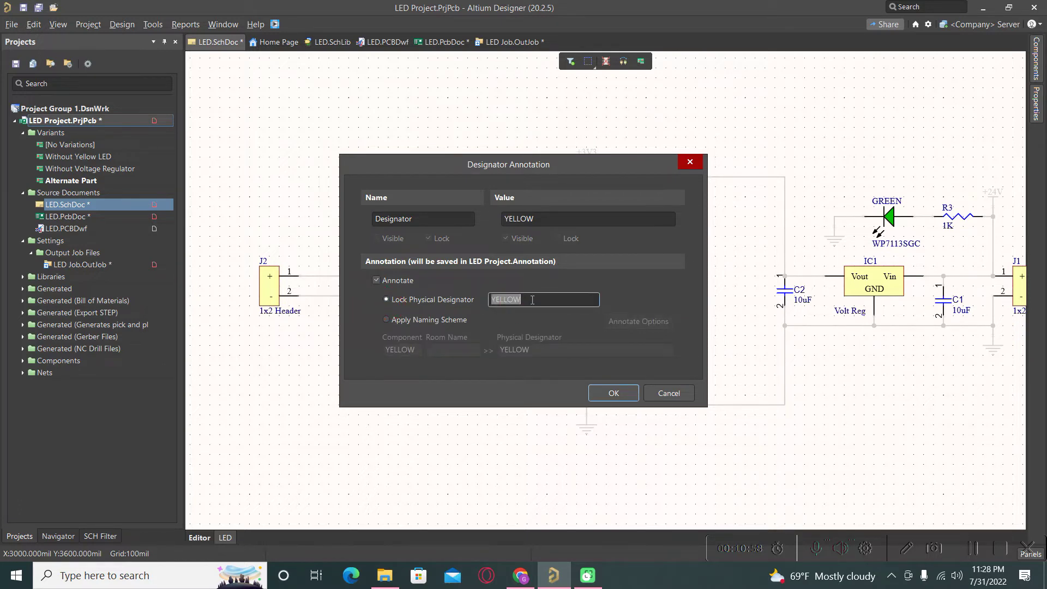
{"action": "type", "text": "BLUE"}
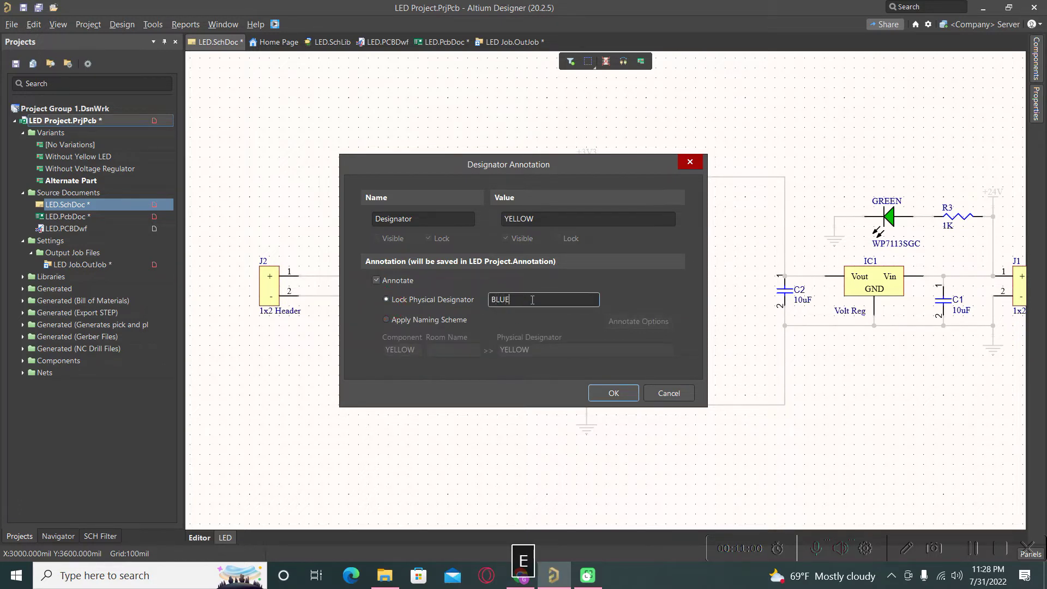
{"action": "key", "text": "Return"}
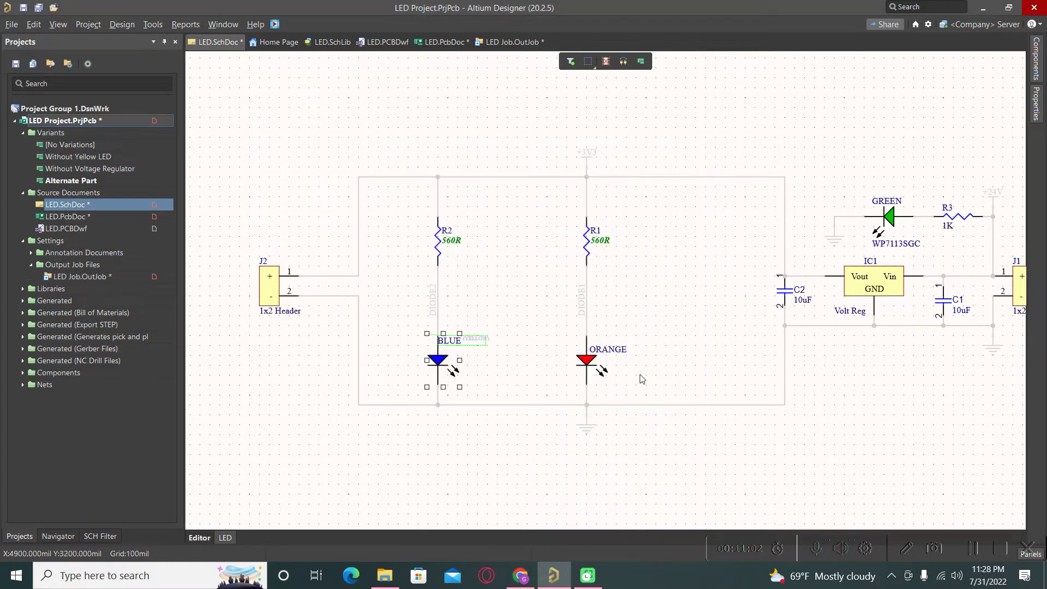
Enable annotation for the ORANGE LED's designator in the compiled schematic and lock its physical designator as RED
{"action": "double_click", "coordinate": [622, 357]}
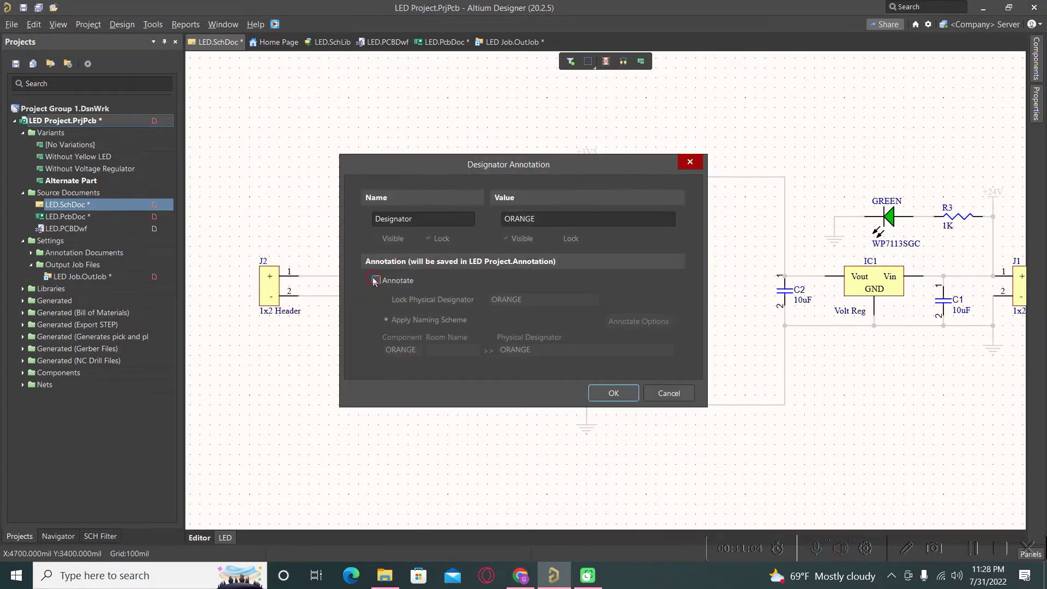
{"action": "left_click", "coordinate": [376, 279]}
{"action": "left_click", "coordinate": [546, 300]}
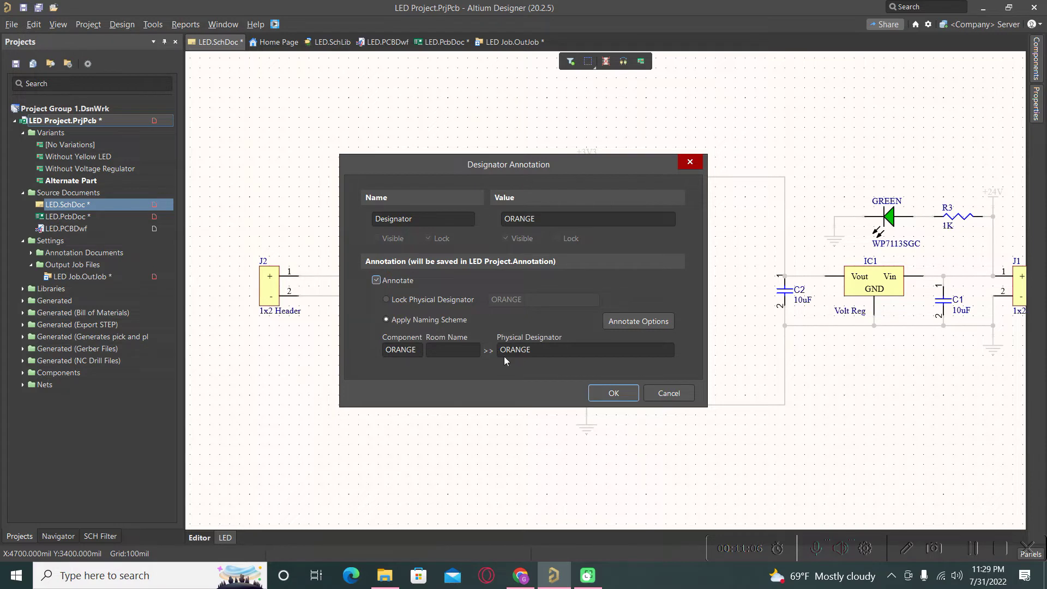
{"action": "left_click", "coordinate": [577, 351]}
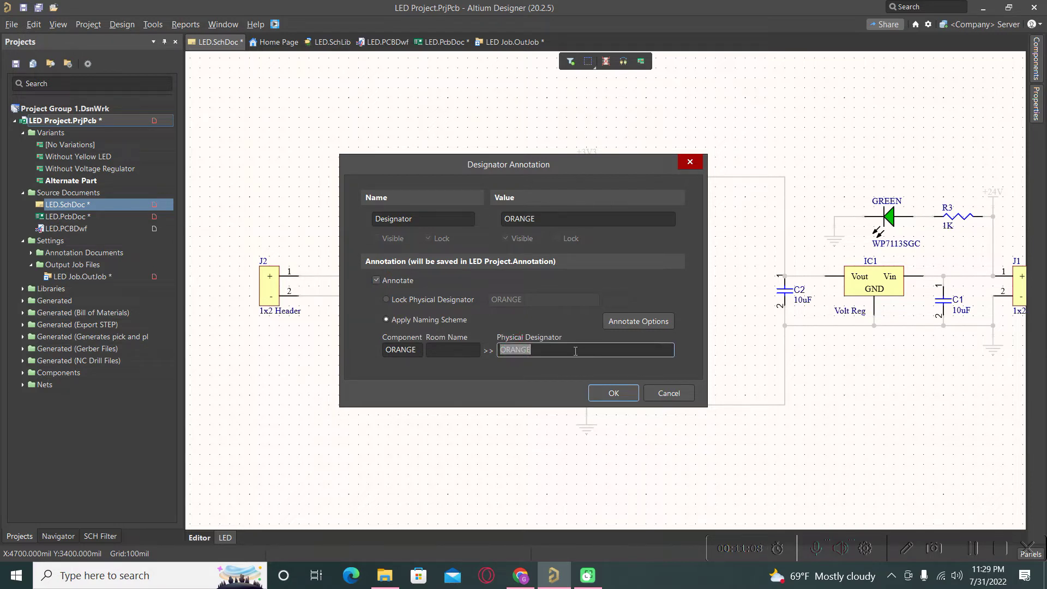
{"action": "type", "text": "D"}
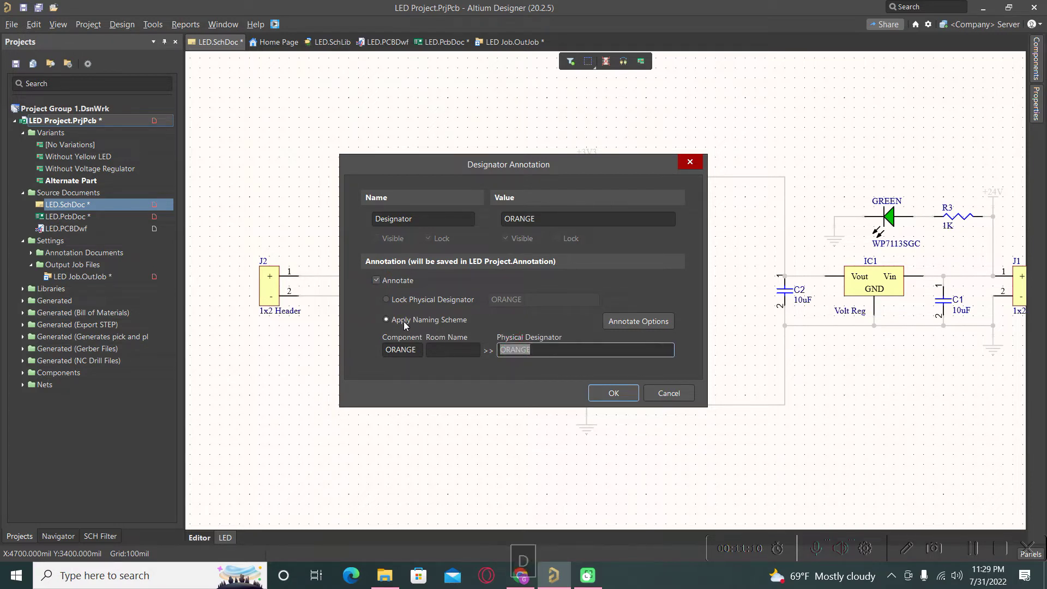
{"action": "left_click", "coordinate": [388, 299]}
{"action": "left_click", "coordinate": [535, 297]}
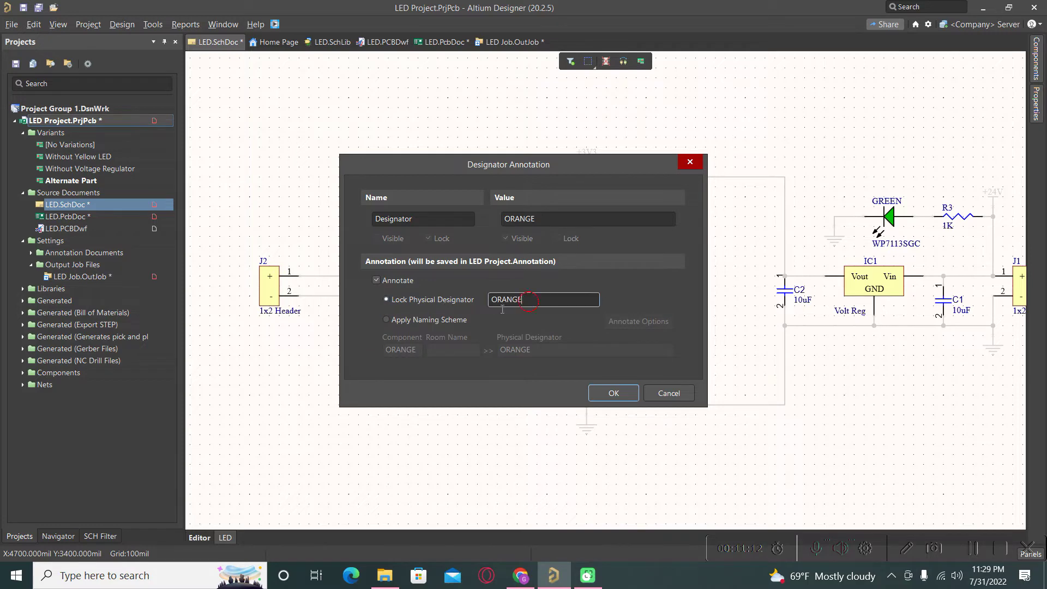
{"action": "type", "text": "RED"}
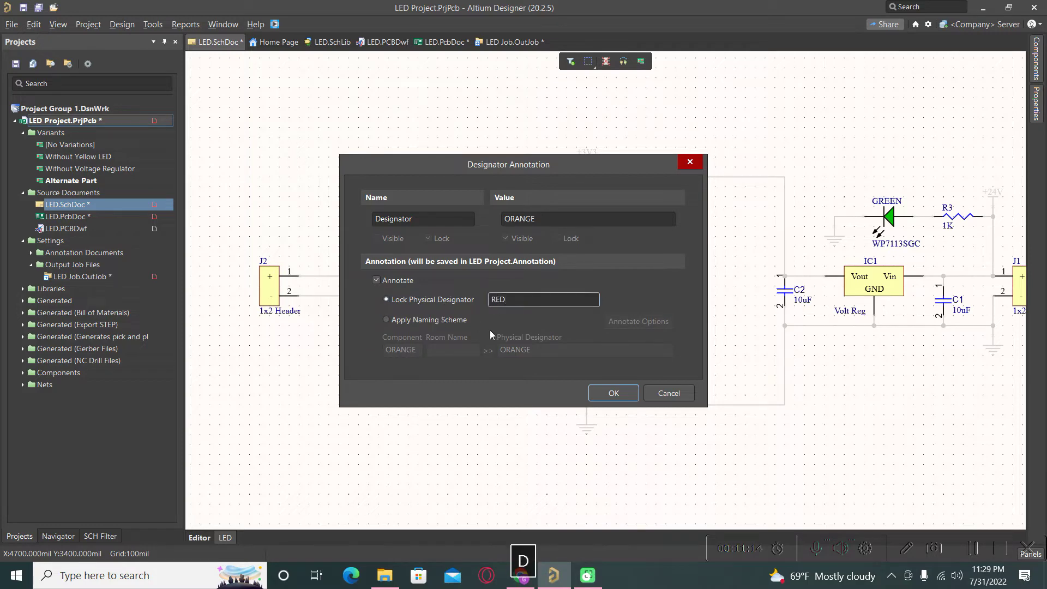
{"action": "left_click", "coordinate": [614, 392]}
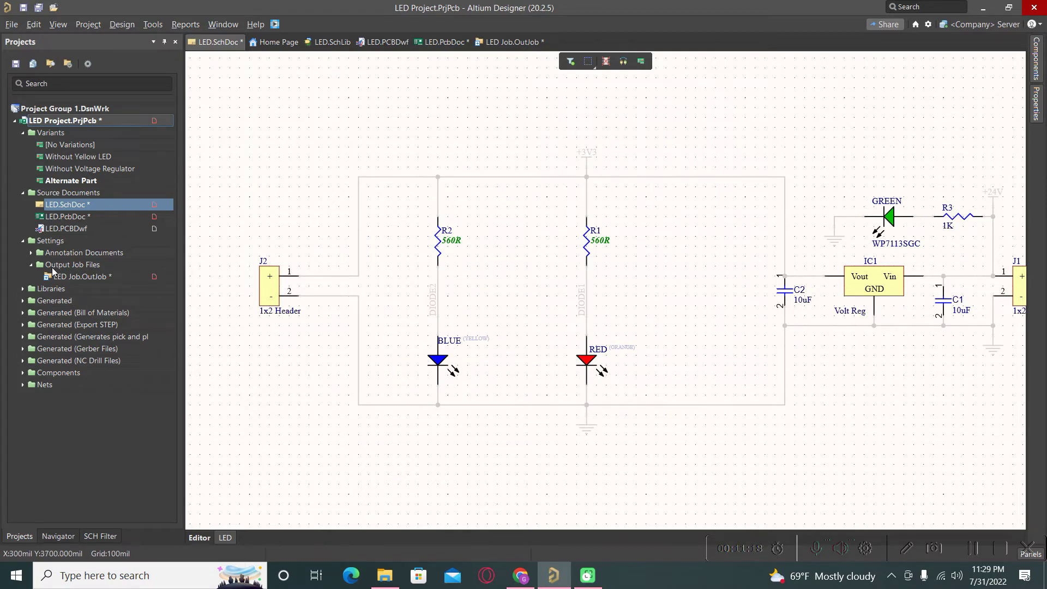
Preview the Bill of Materials from LED Job.OutJob again, check the two renamed LEDs' designators, and close the preview
{"action": "double_click", "coordinate": [63, 278]}
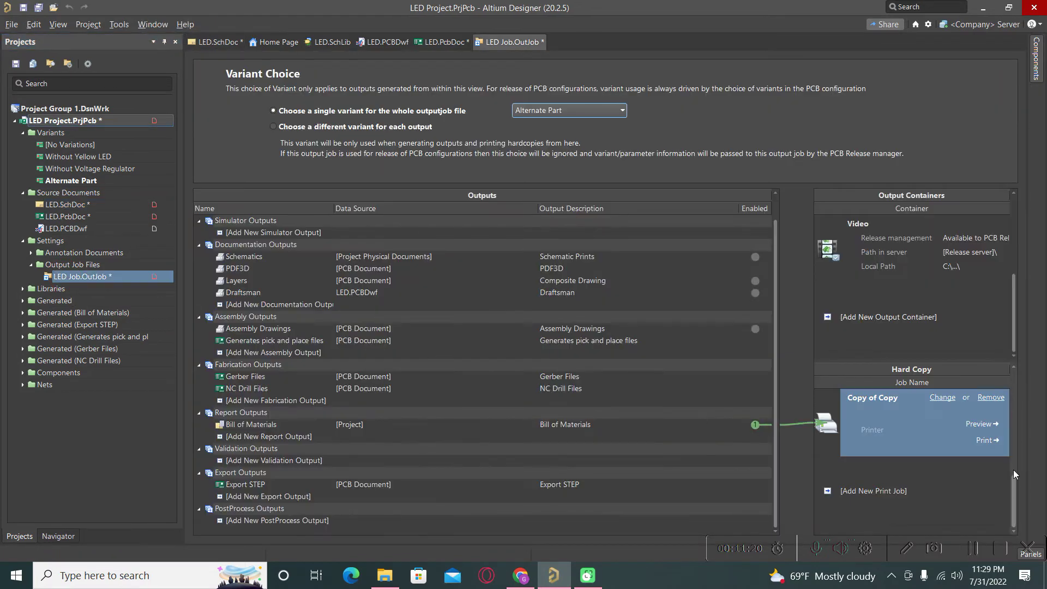
{"action": "left_click", "coordinate": [982, 425]}
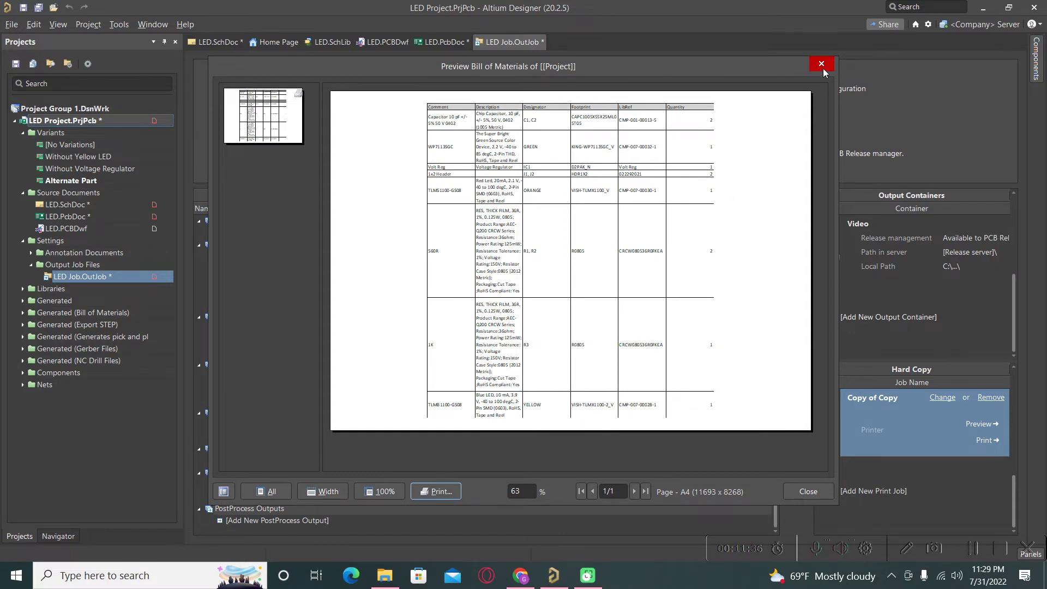
{"action": "left_click", "coordinate": [821, 64]}
Return to the LED.SchDoc schematic and save it
{"action": "double_click", "coordinate": [58, 209]}
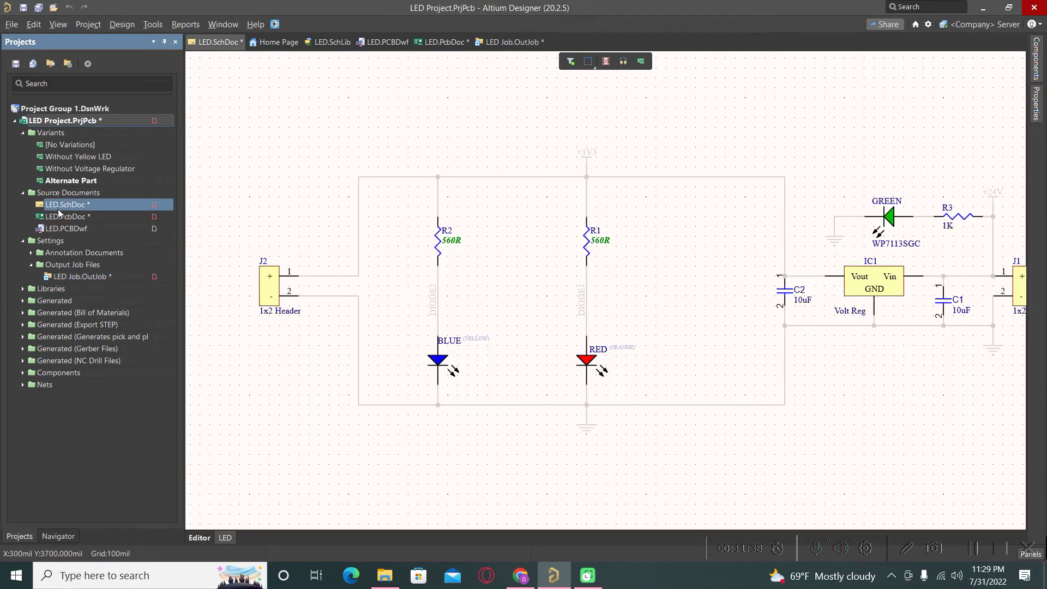
{"action": "right_click", "coordinate": [58, 209]}
{"action": "left_click", "coordinate": [82, 268]}
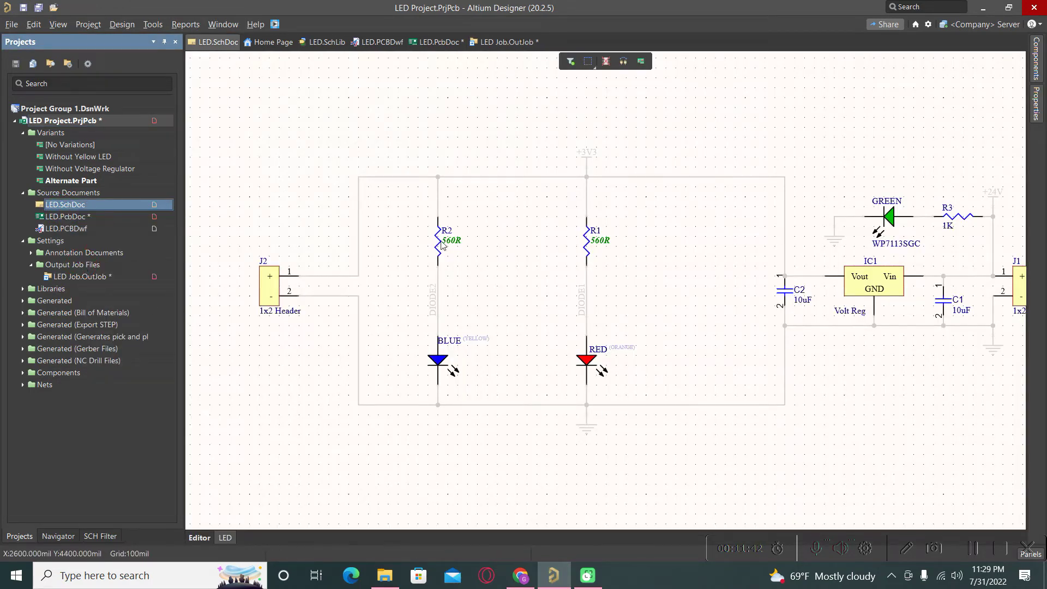
Examine the LED designators in the Bill of Materials report generated from the schematic, and close the report
{"action": "left_click", "coordinate": [185, 24]}
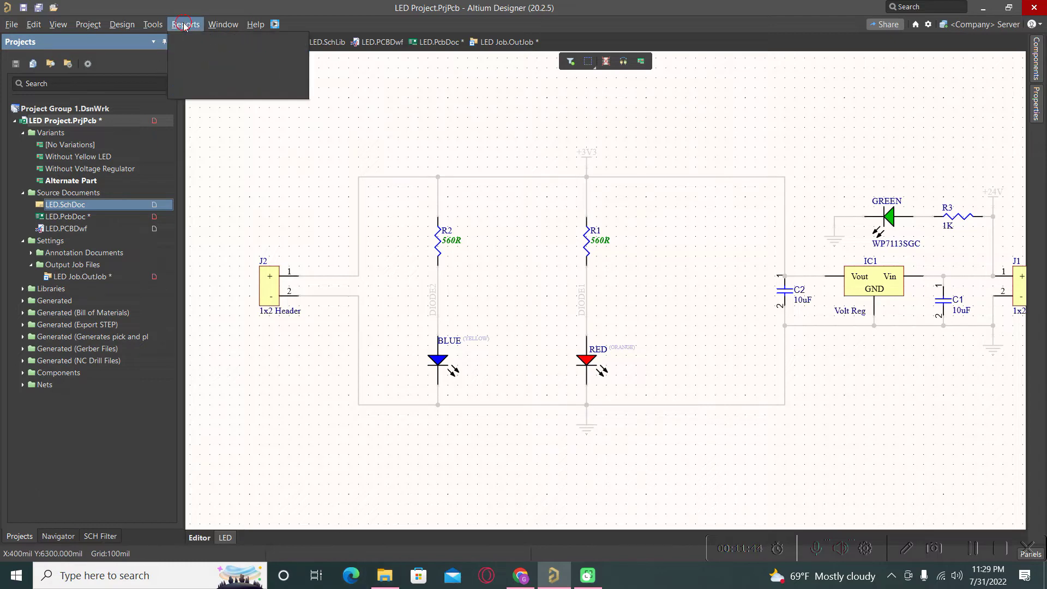
{"action": "left_click", "coordinate": [326, 121]}
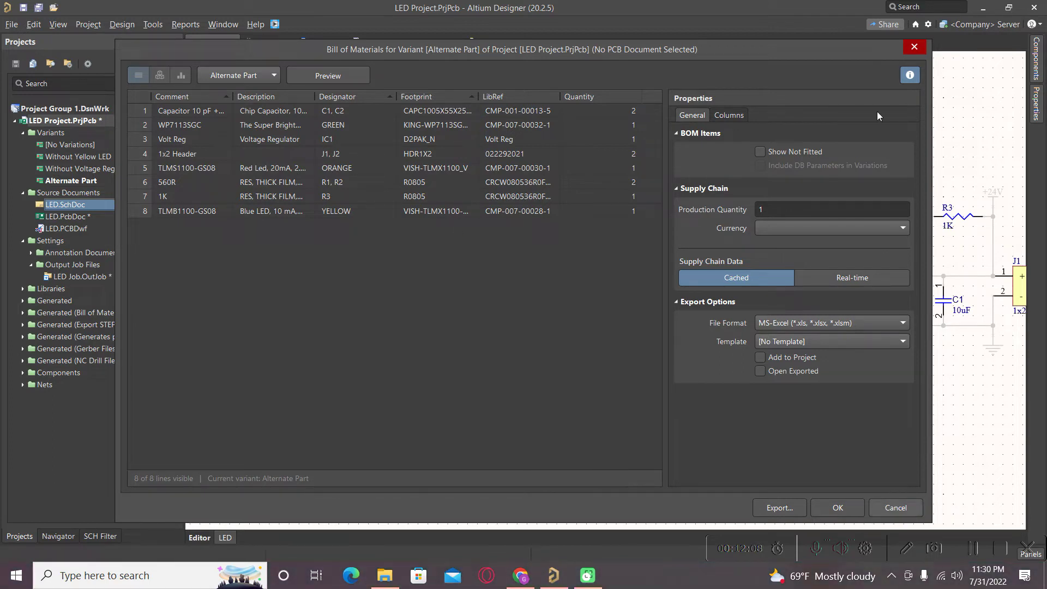
{"action": "left_click", "coordinate": [915, 49]}
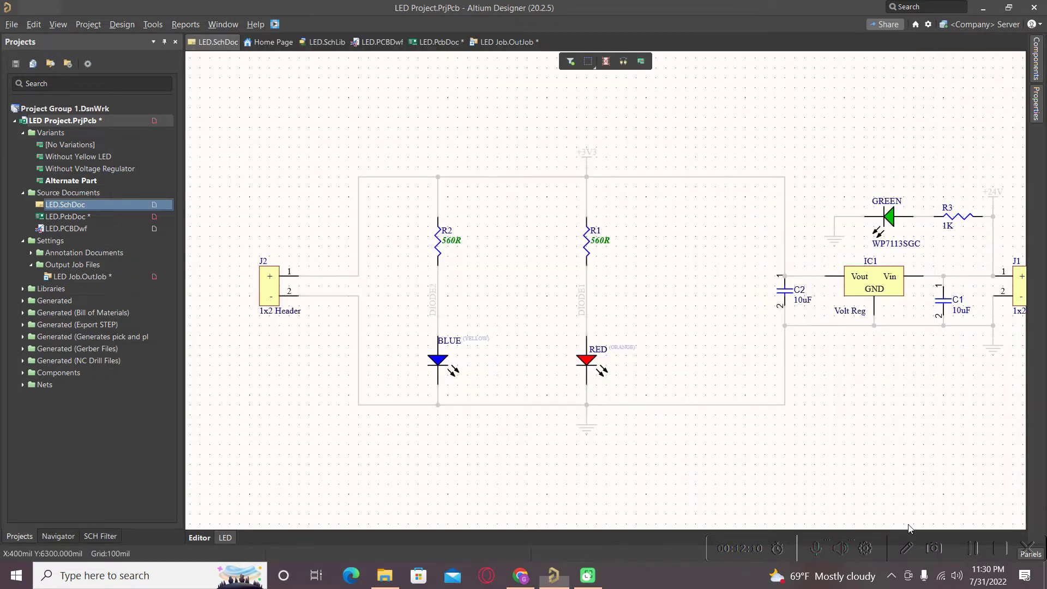
{"action": "left_click", "coordinate": [129, 27]}
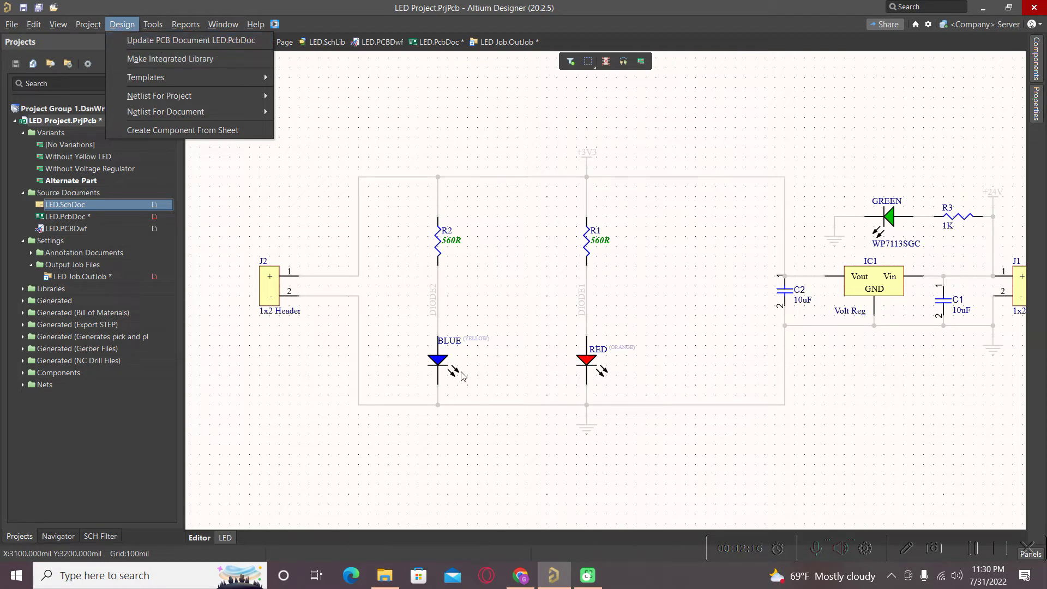
{"action": "left_click", "coordinate": [449, 434]}
{"action": "right_click", "coordinate": [440, 364]}
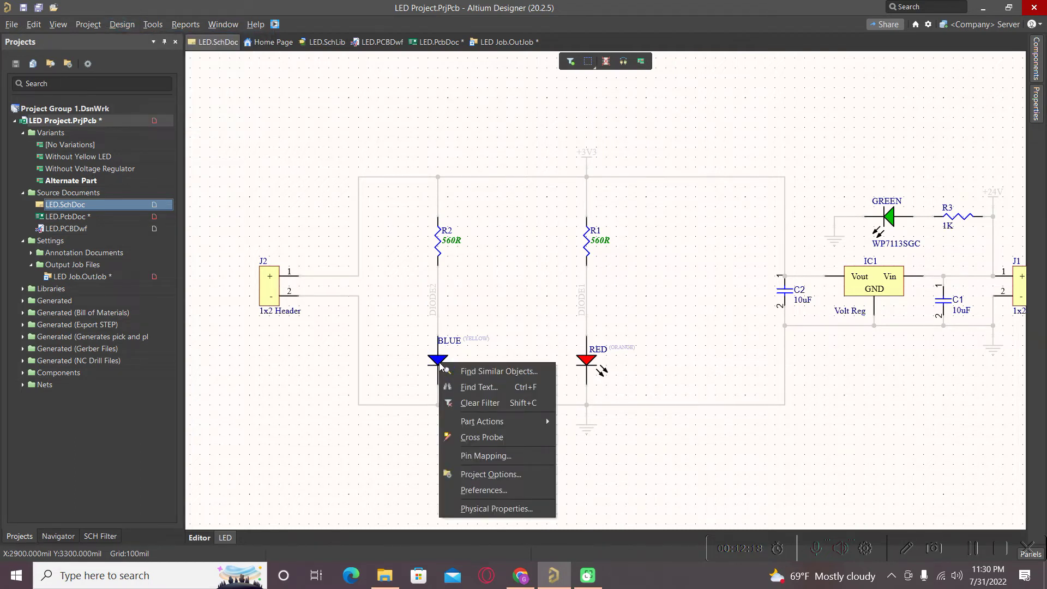
{"action": "mouse_move", "coordinate": [489, 424]}
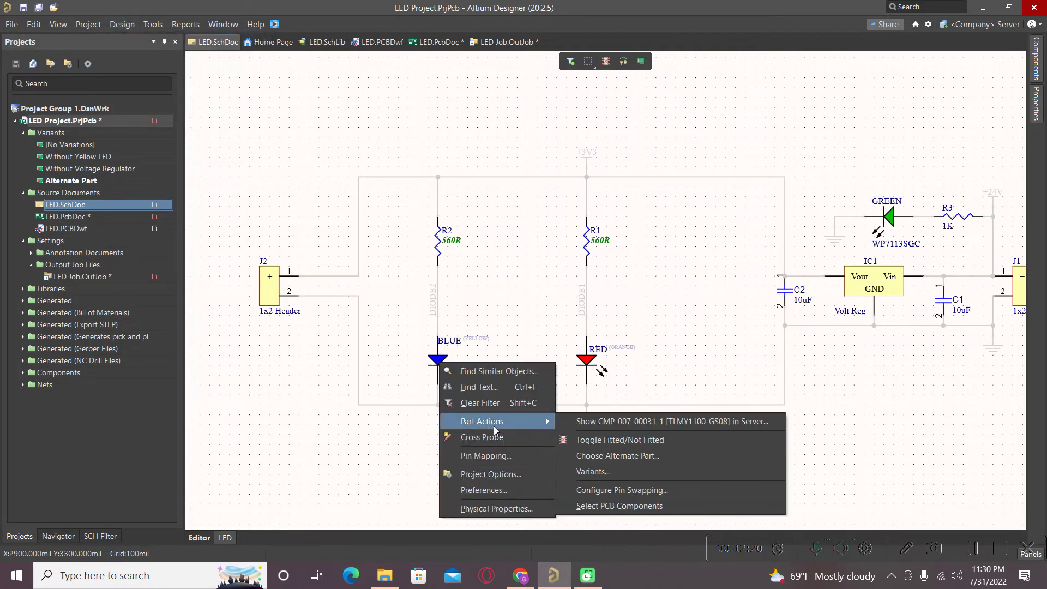
{"action": "left_click", "coordinate": [281, 418]}
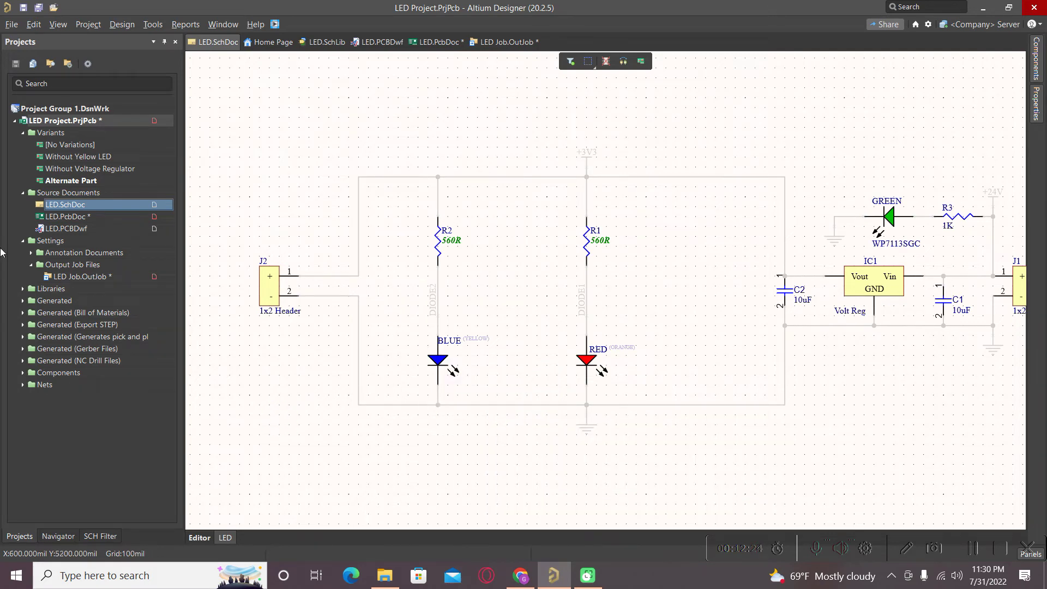
{"action": "left_click", "coordinate": [57, 181]}
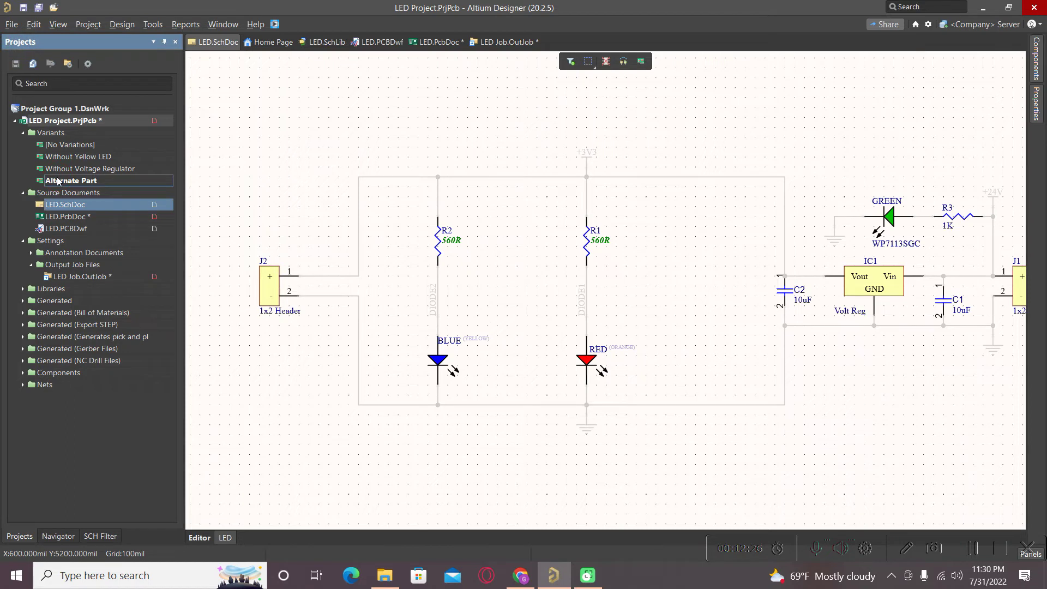
{"action": "right_click", "coordinate": [434, 359]}
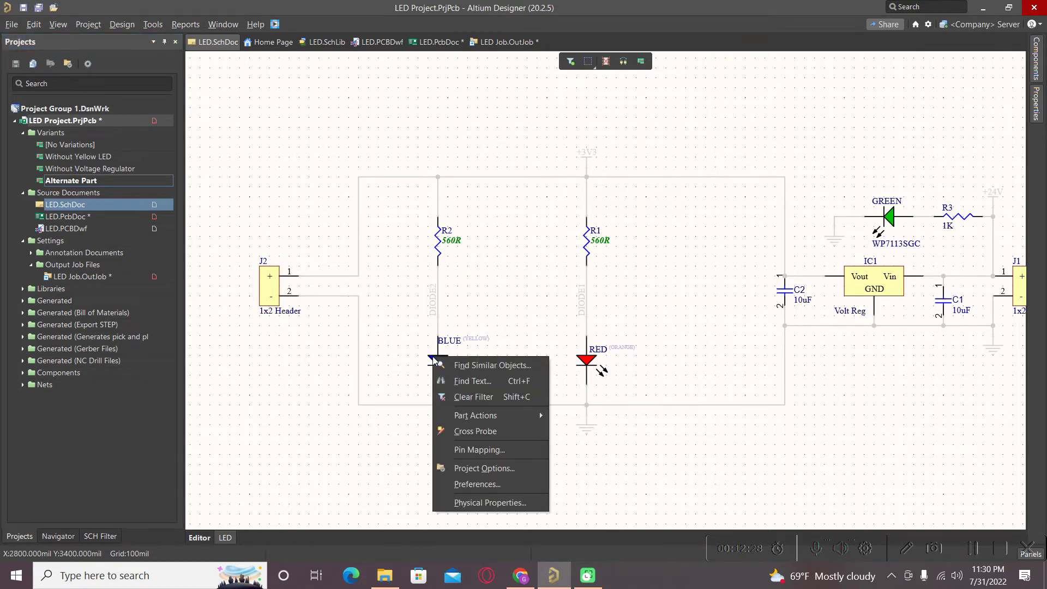
{"action": "left_click", "coordinate": [388, 485]}
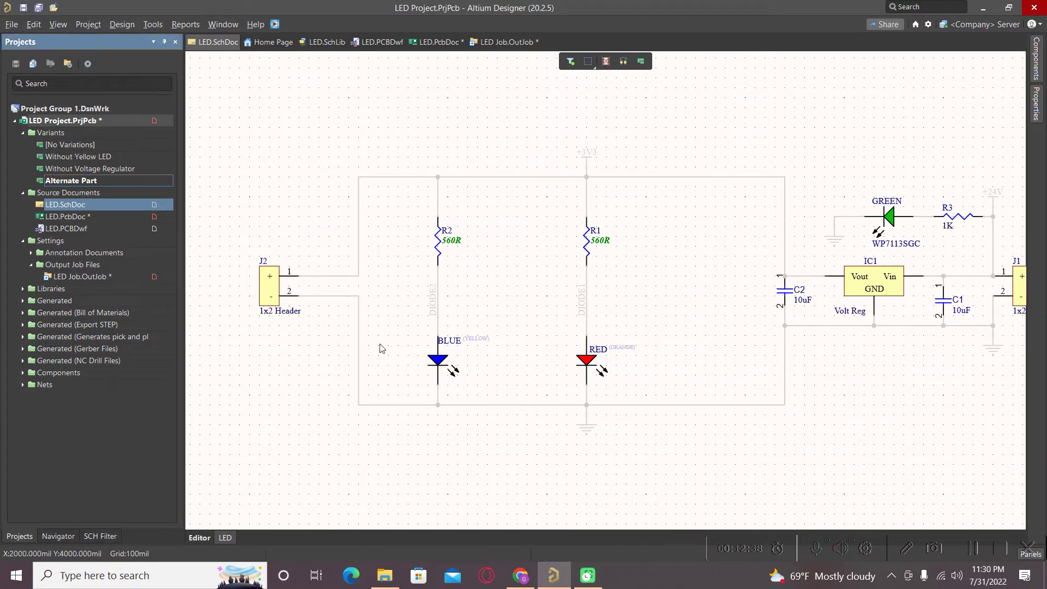
{"action": "left_click", "coordinate": [135, 25]}
{"action": "left_click", "coordinate": [456, 112]}
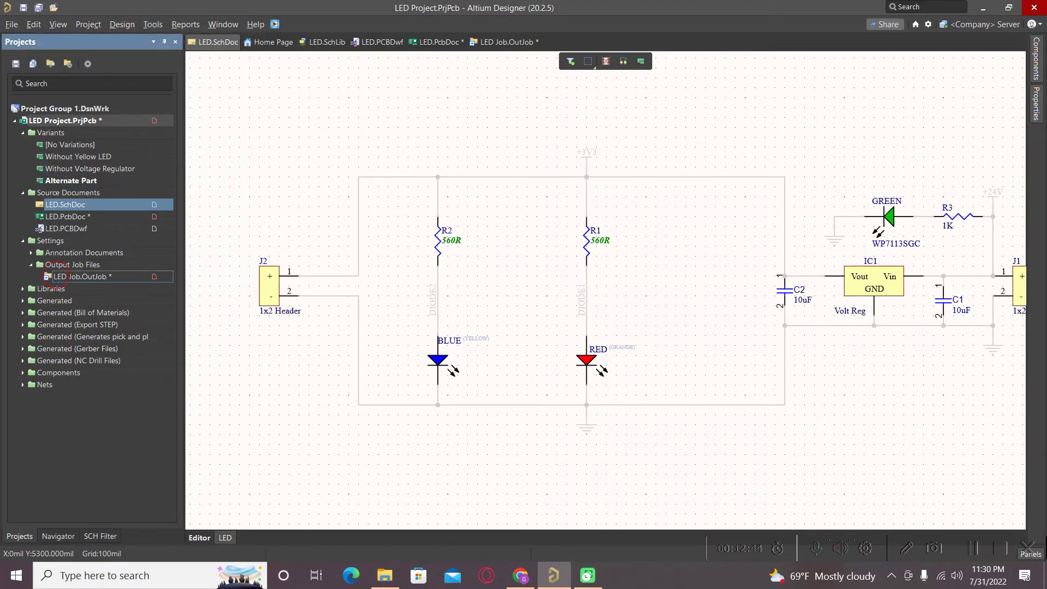
Open LED Job.OutJob and validate the LED Project.PrjPcb PCB project
{"action": "double_click", "coordinate": [56, 276]}
{"action": "right_click", "coordinate": [97, 127]}
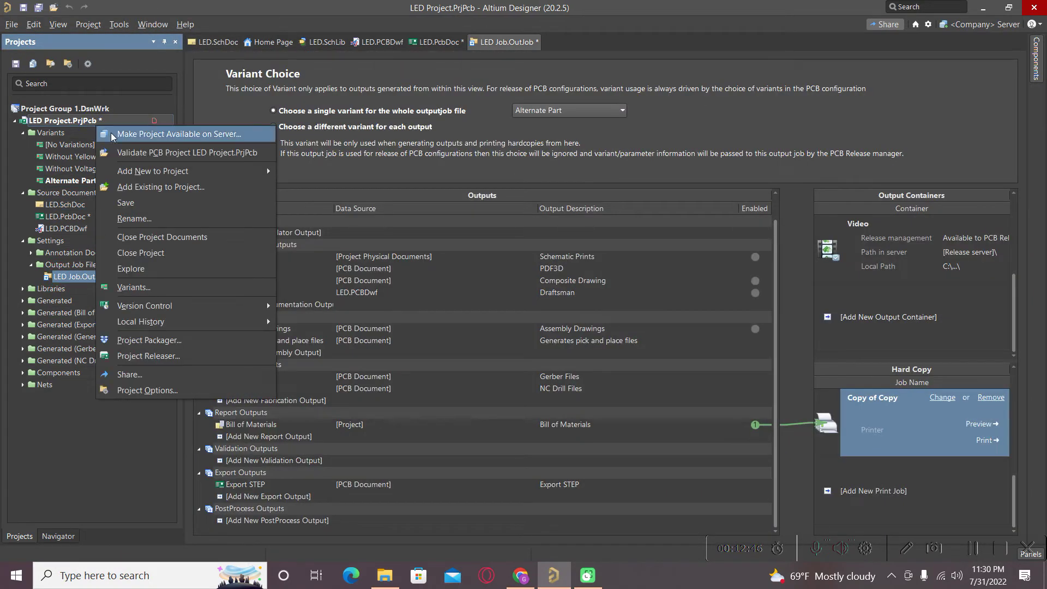
{"action": "left_click", "coordinate": [122, 148]}
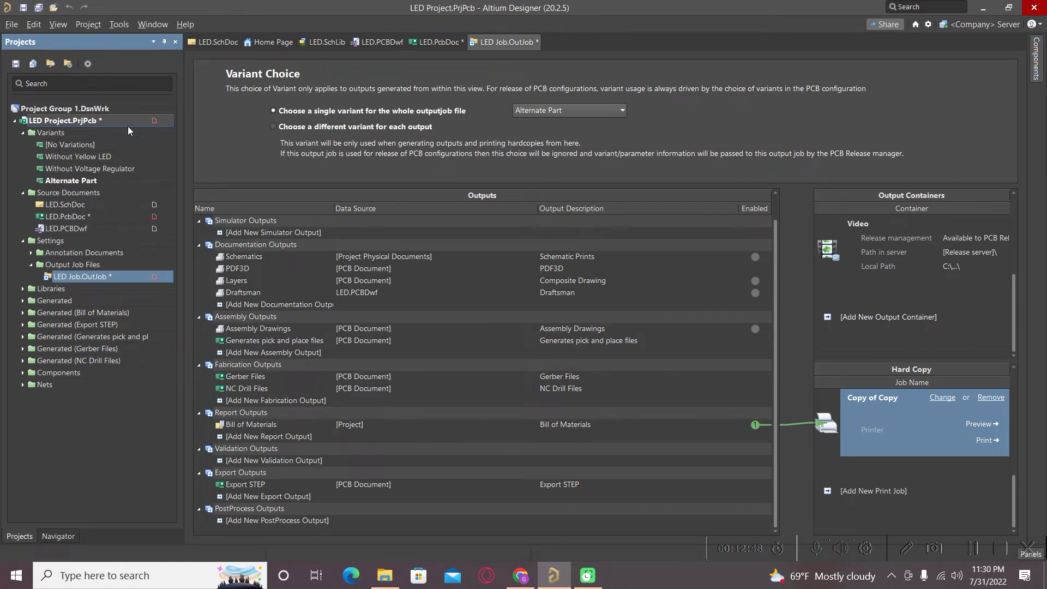
{"action": "right_click", "coordinate": [128, 122]}
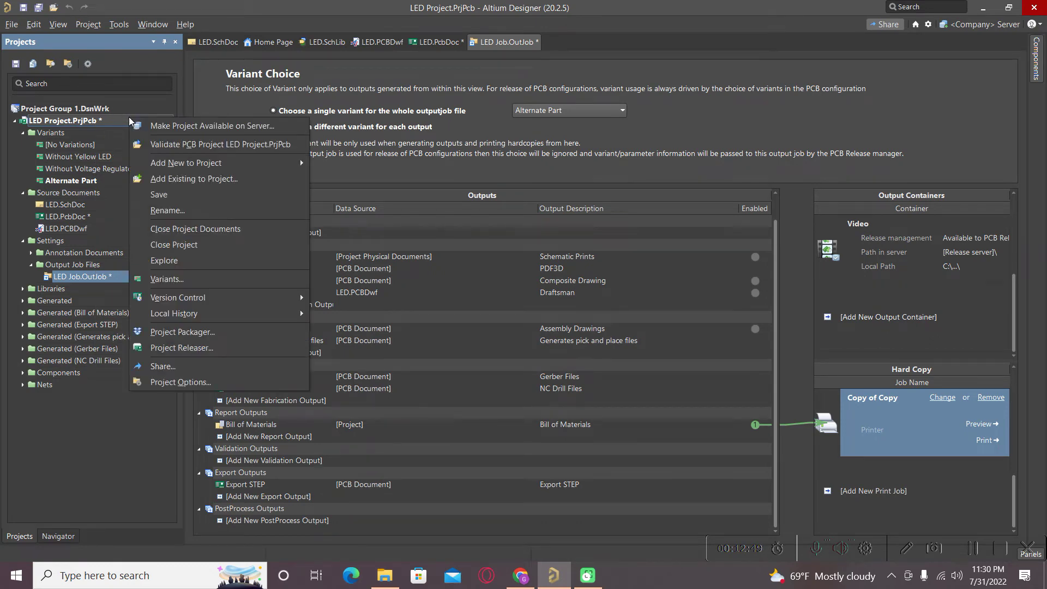
{"action": "left_click", "coordinate": [154, 145]}
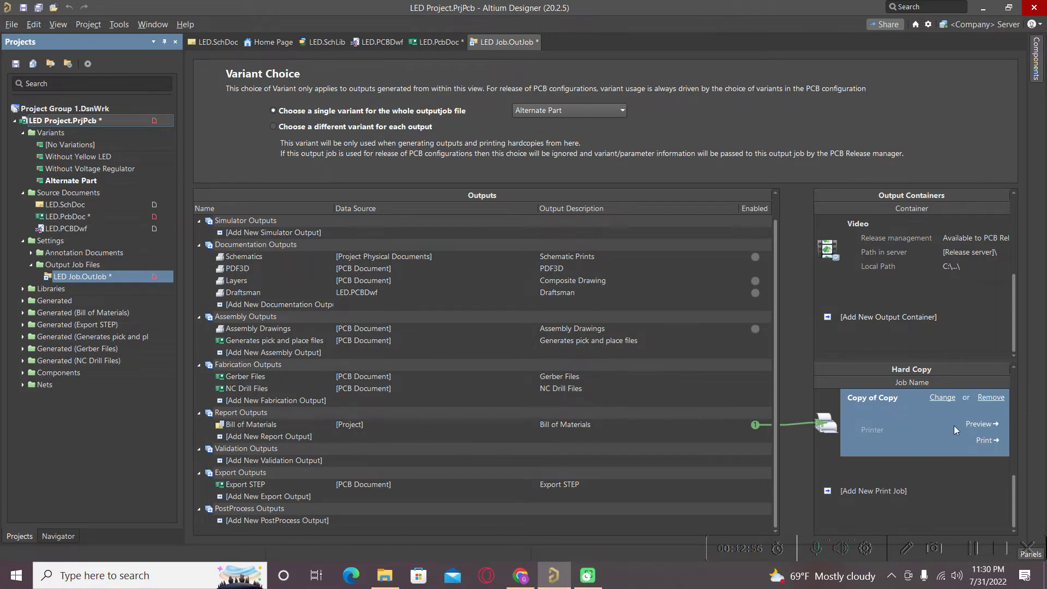
Preview the Bill of Materials from the output job, examine the substitute LEDs' designators and the resistor rows, and close the preview
{"action": "left_click", "coordinate": [979, 425]}
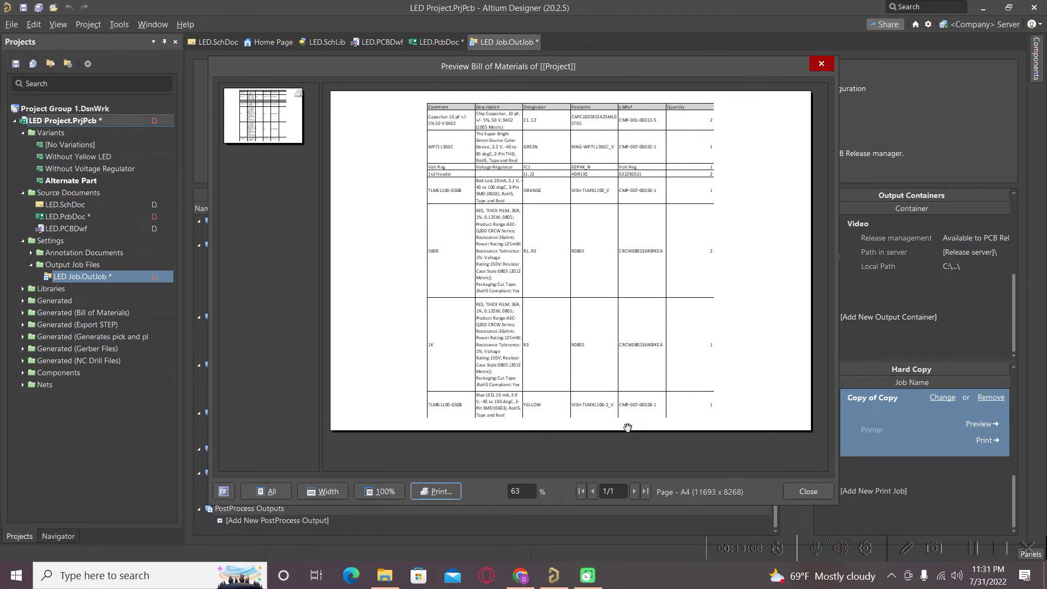
{"action": "scroll", "coordinate": [506, 414], "scroll_direction": "up", "scroll_amount": 4, "text": "ctrl"}
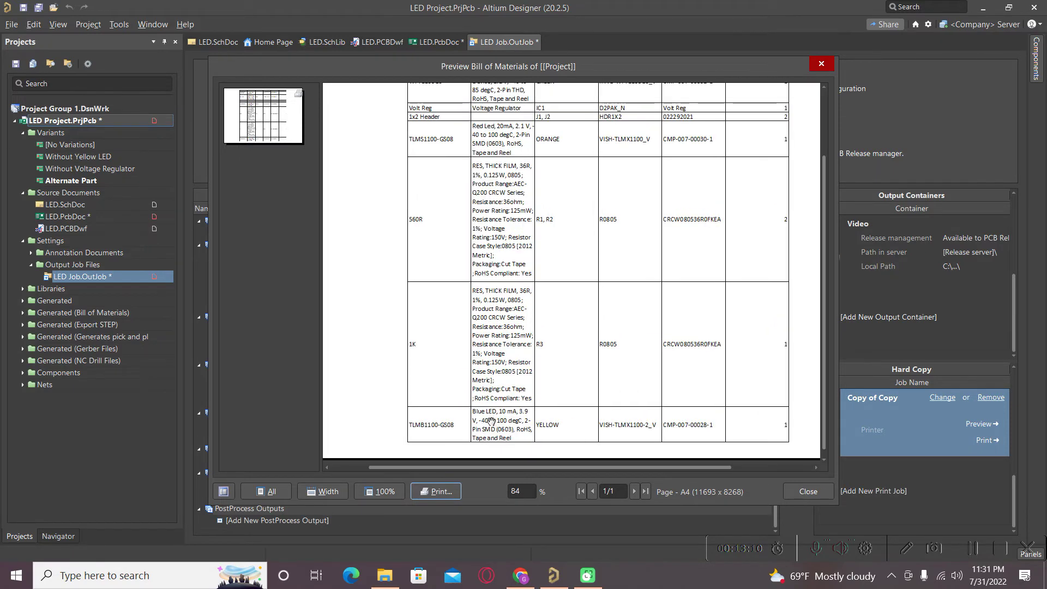
{"action": "scroll", "coordinate": [493, 423], "scroll_direction": "up", "scroll_amount": 1, "text": "ctrl"}
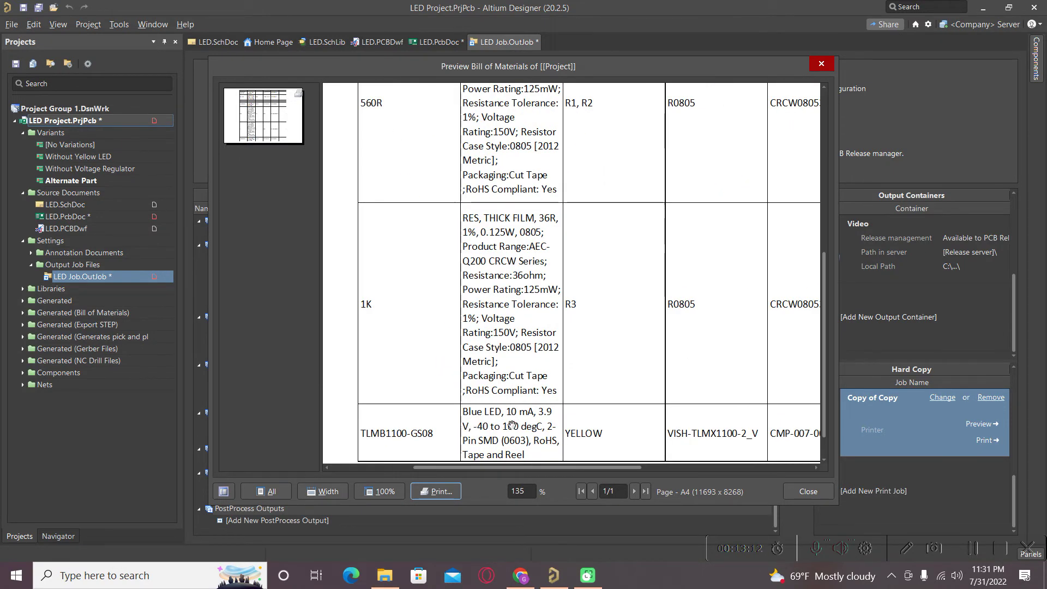
{"action": "scroll", "coordinate": [578, 422], "scroll_direction": "down", "scroll_amount": 1, "text": "ctrl"}
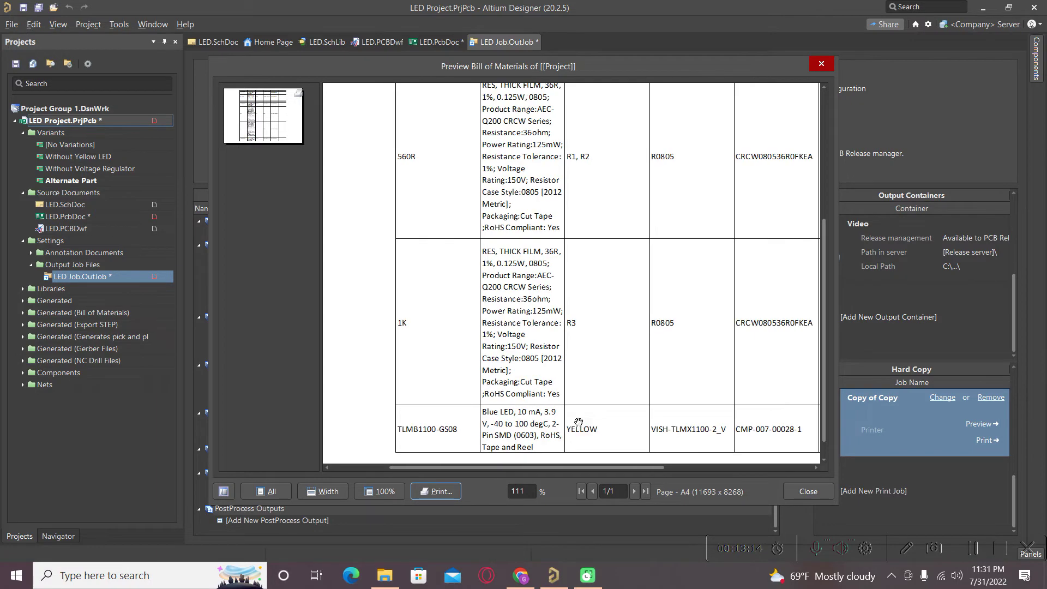
{"action": "scroll", "coordinate": [524, 439], "scroll_direction": "up", "scroll_amount": 5}
{"action": "scroll", "coordinate": [513, 220], "scroll_direction": "up", "scroll_amount": 2}
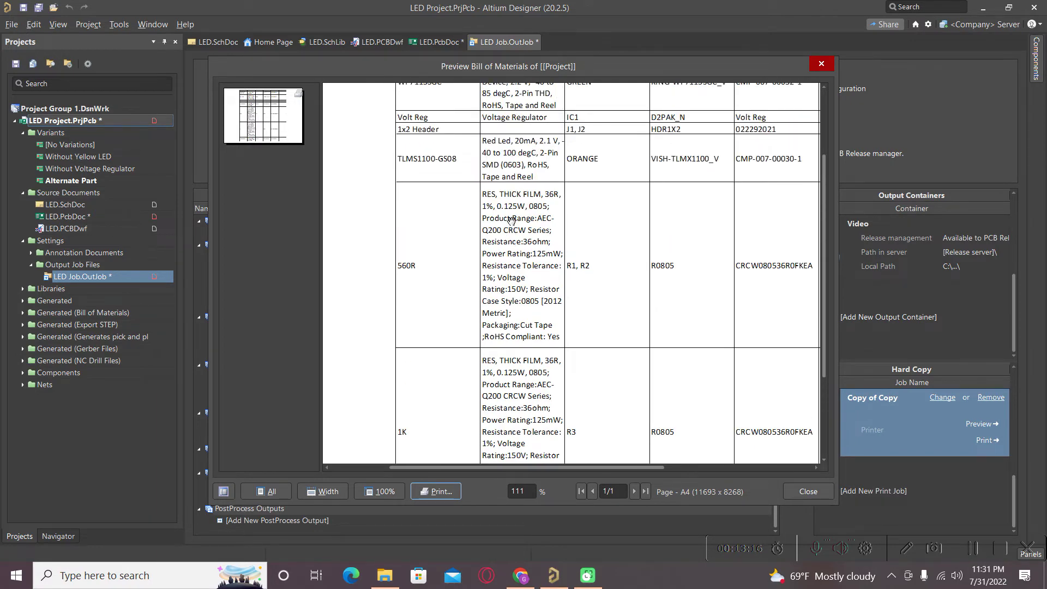
{"action": "scroll", "coordinate": [530, 219], "scroll_direction": "down", "scroll_amount": 3, "text": "ctrl"}
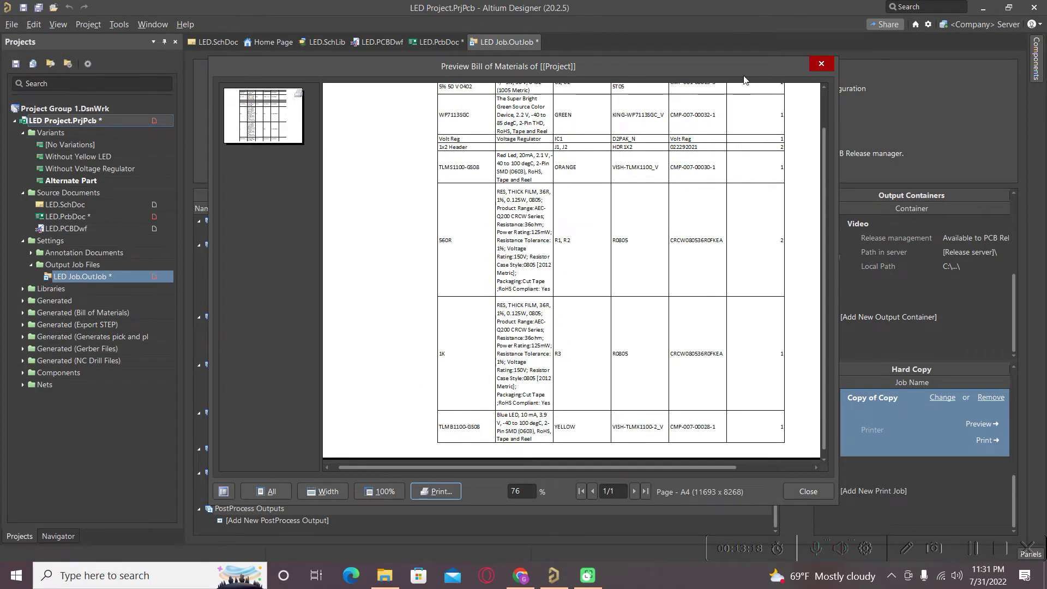
{"action": "left_click", "coordinate": [822, 64]}
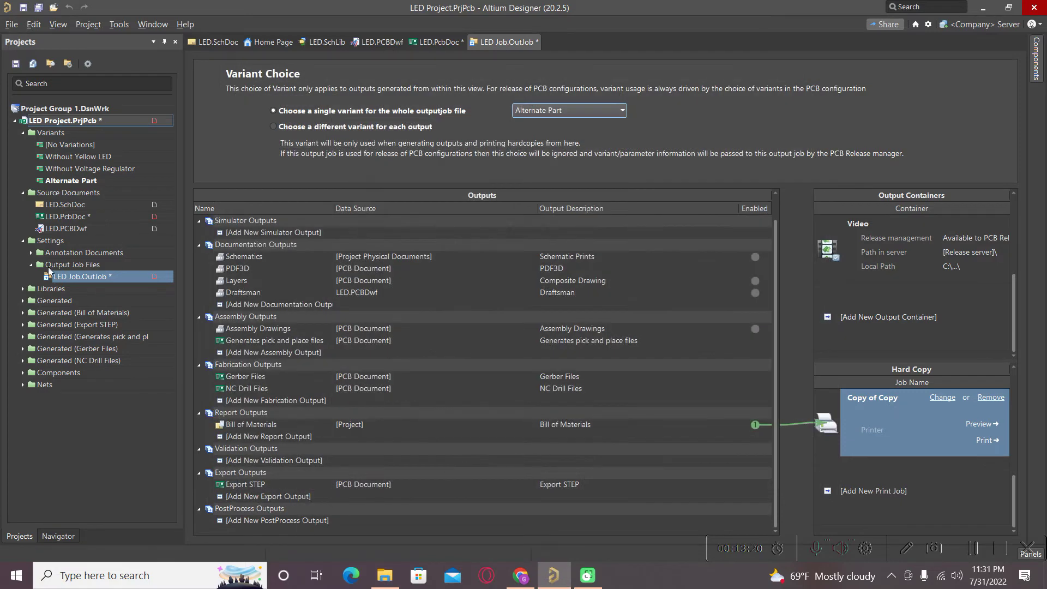
Return to the compiled view of LED.SchDoc and check the YELLOW LED's physical component properties without changing them
{"action": "double_click", "coordinate": [61, 204]}
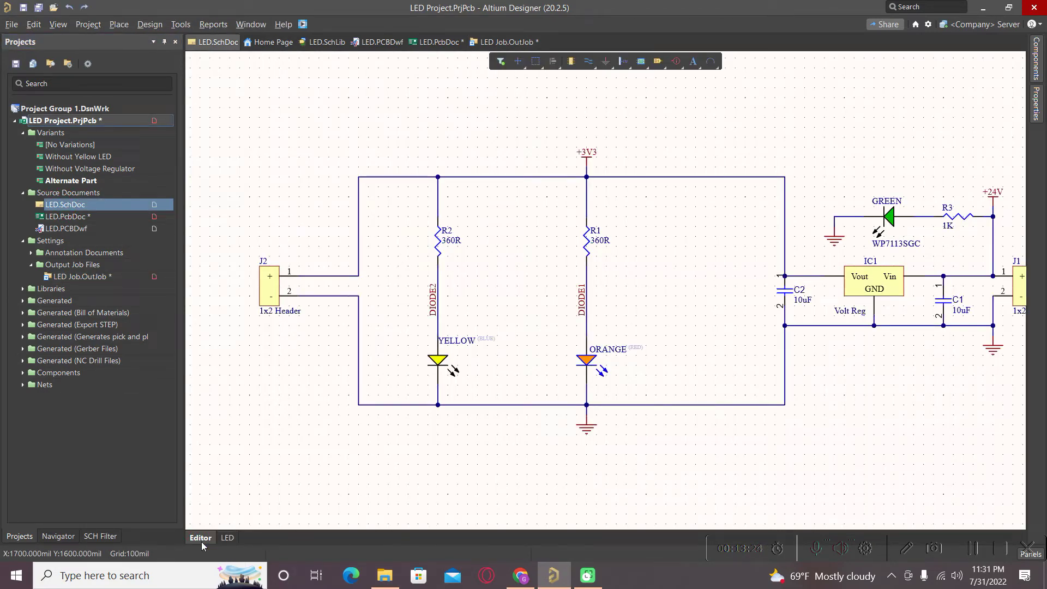
{"action": "left_click", "coordinate": [406, 474]}
{"action": "left_click", "coordinate": [228, 539]}
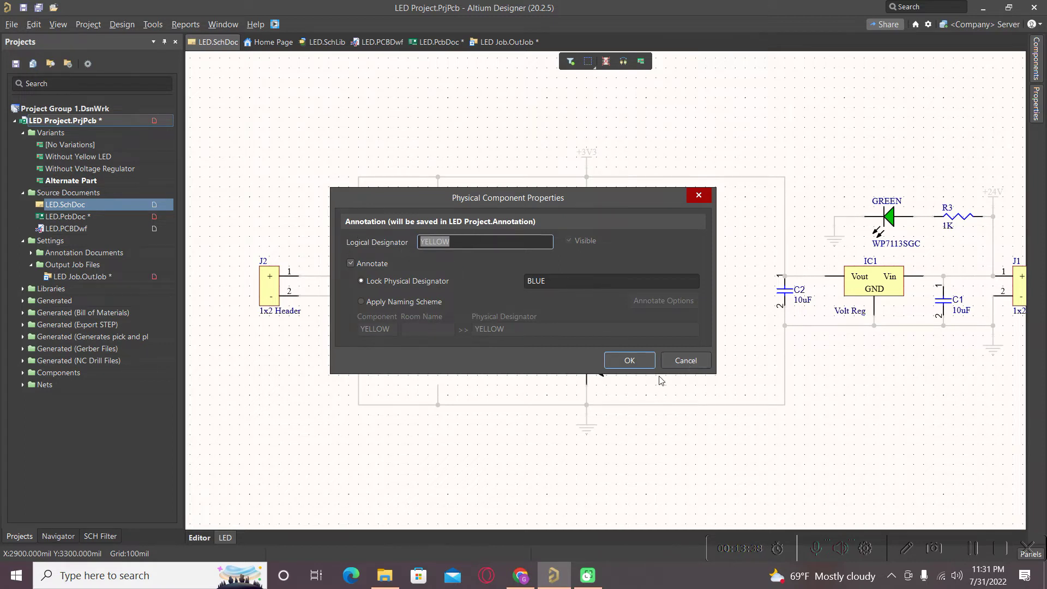
{"action": "left_click", "coordinate": [685, 361]}
Annotate the LED.SchDoc sheet with Annotate Compiled Sheets and accept the result
{"action": "left_click", "coordinate": [152, 25]}
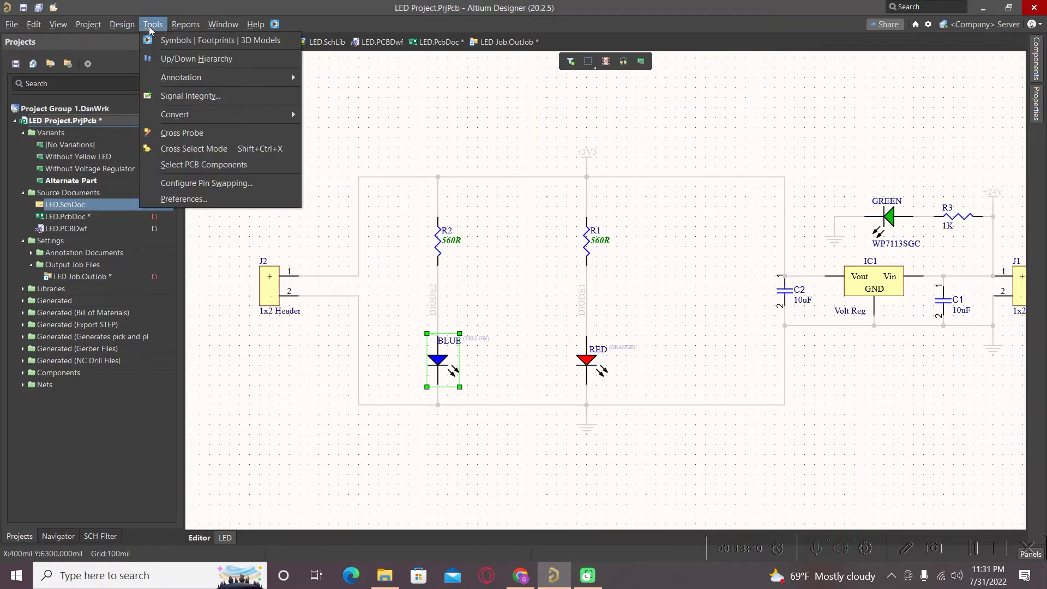
{"action": "mouse_move", "coordinate": [185, 78]}
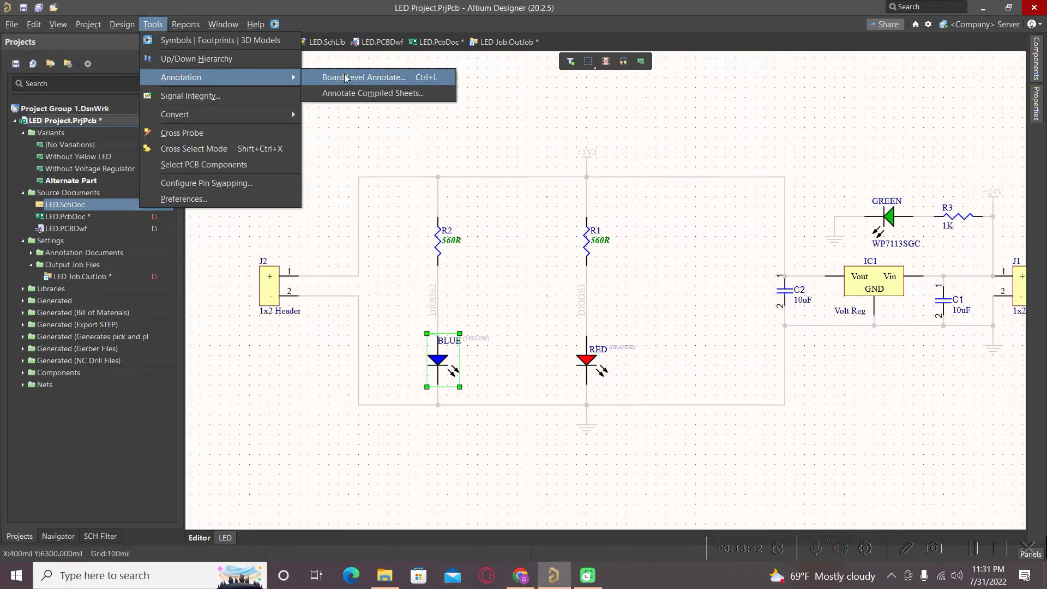
{"action": "left_click", "coordinate": [349, 92]}
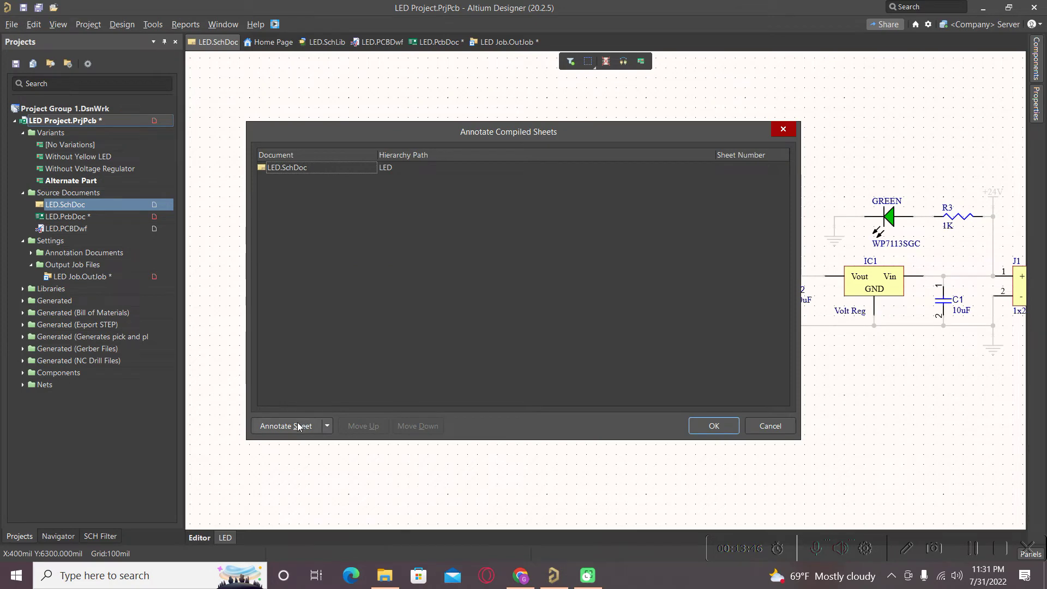
{"action": "left_click", "coordinate": [298, 427]}
{"action": "left_click", "coordinate": [710, 427]}
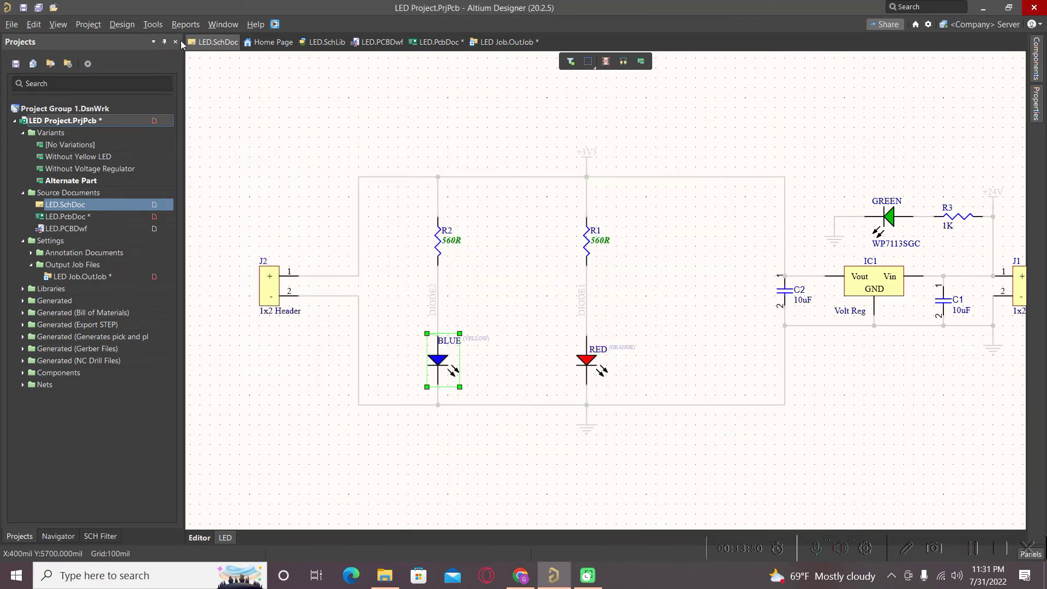
Open Board Level Annotate for the compiled schematic and try to create an engineering change order from its proposed change list
{"action": "left_click", "coordinate": [162, 25]}
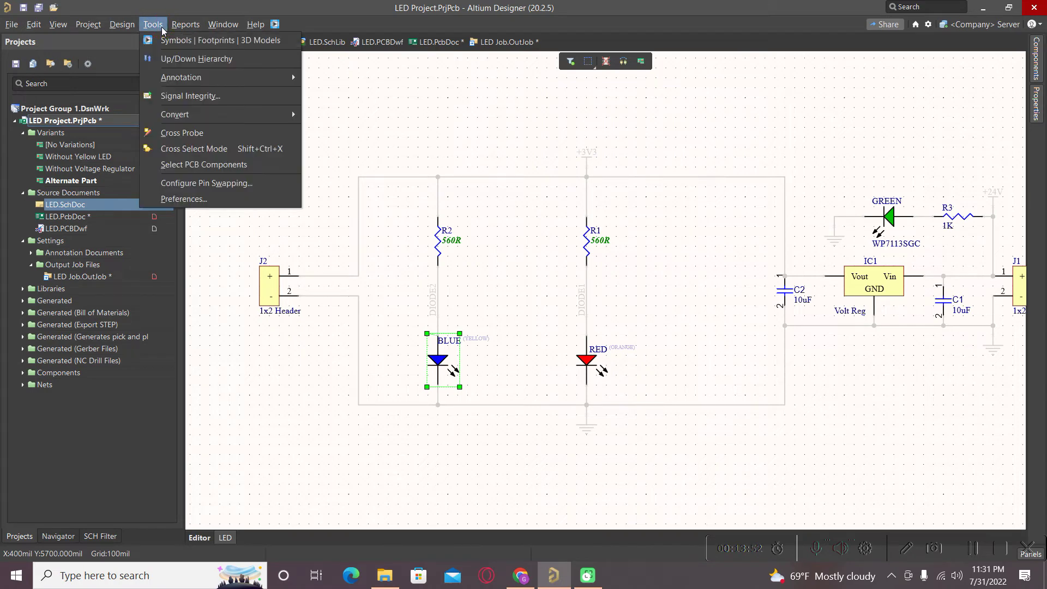
{"action": "mouse_move", "coordinate": [294, 79]}
{"action": "left_click", "coordinate": [368, 80]}
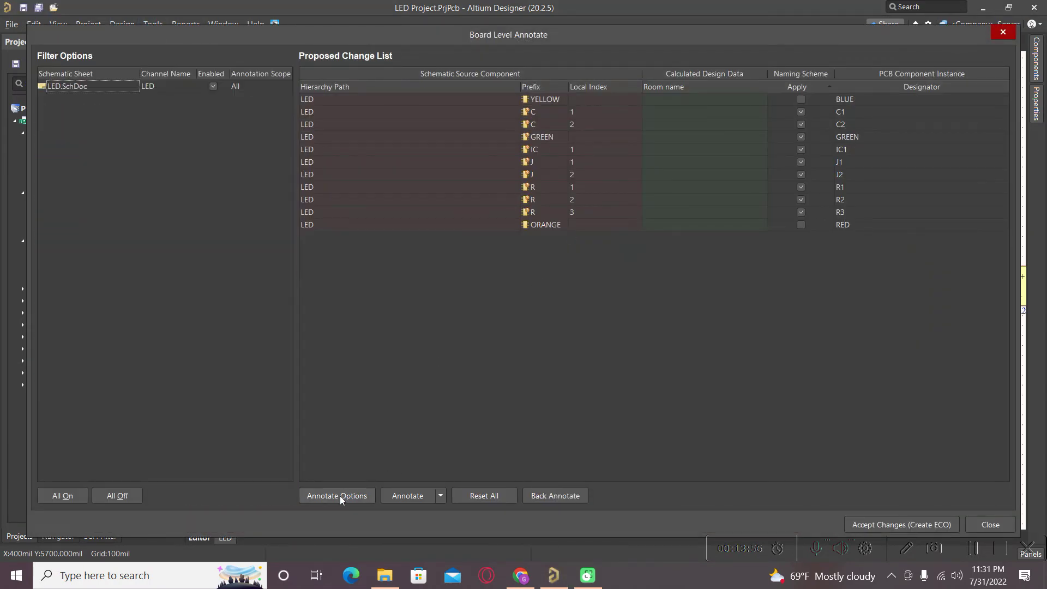
{"action": "left_click", "coordinate": [886, 525]}
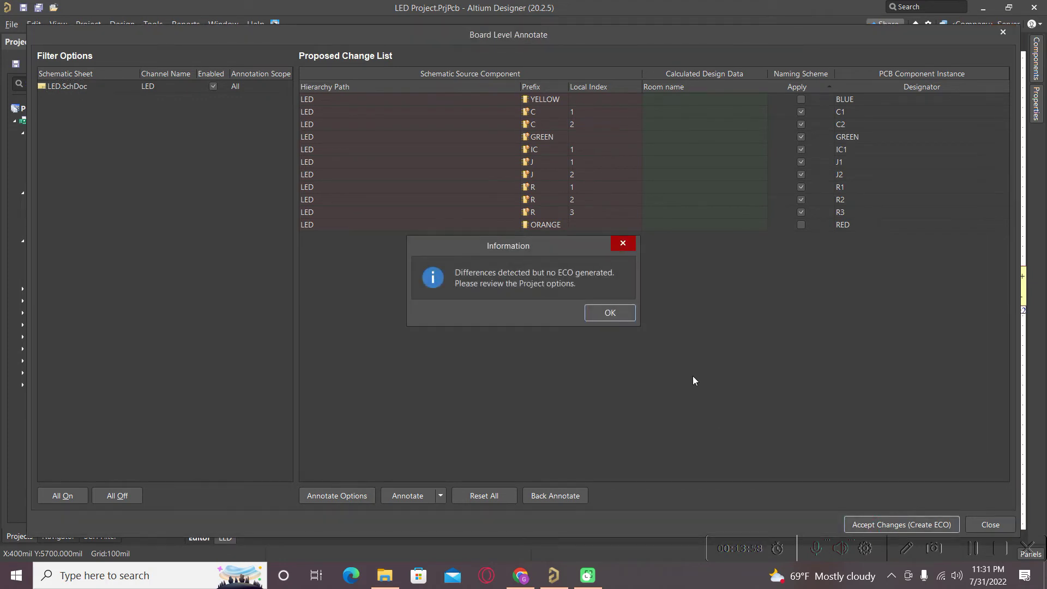
{"action": "left_click", "coordinate": [605, 312]}
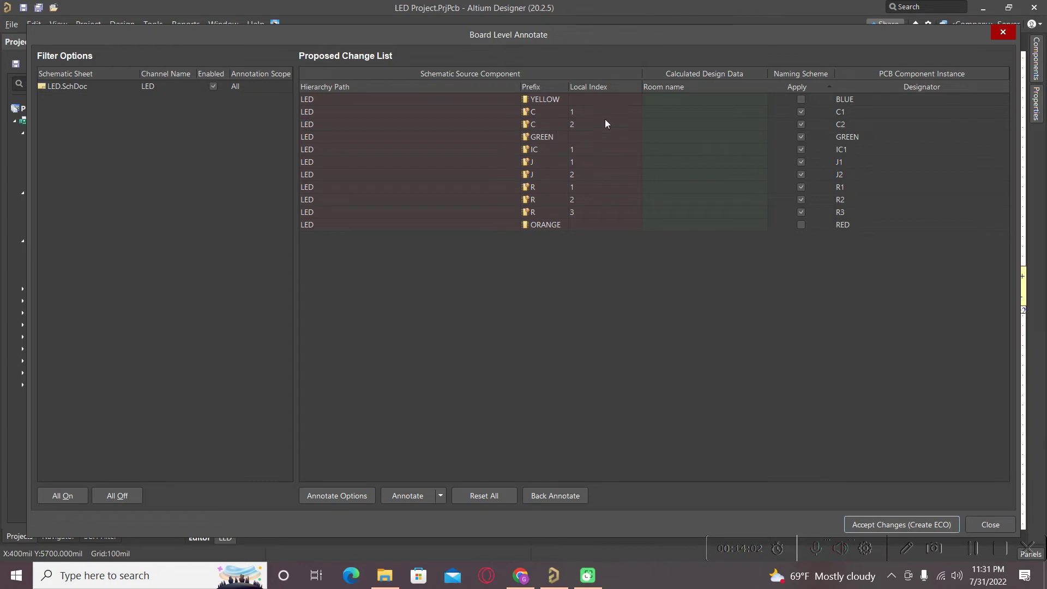
Apply the naming scheme to the YELLOW and ORANGE LEDs in Board Level Annotate and execute the engineering change order
{"action": "left_click", "coordinate": [802, 100]}
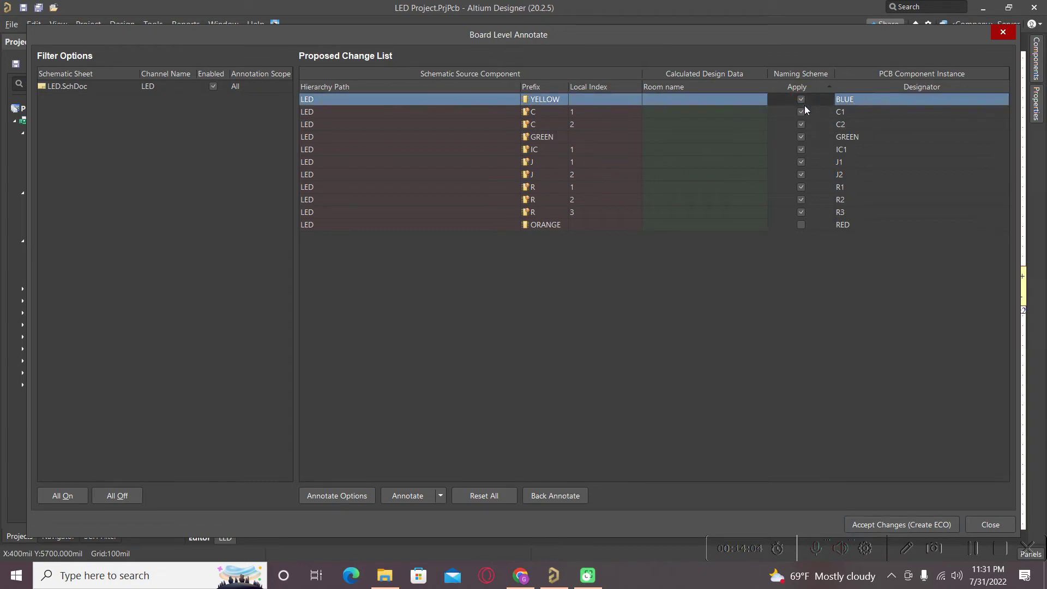
{"action": "left_click", "coordinate": [802, 225]}
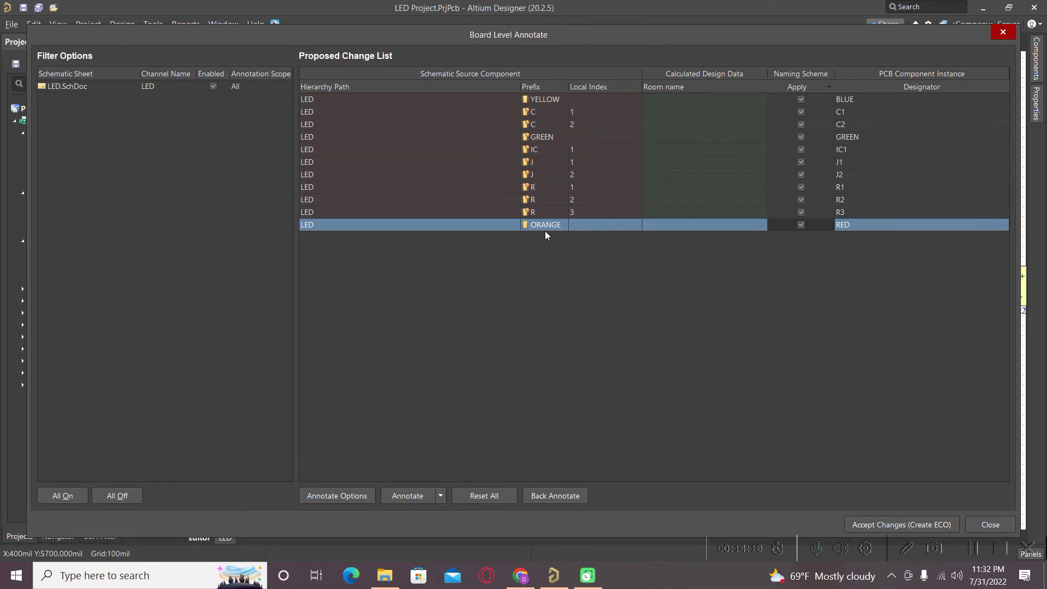
{"action": "left_click", "coordinate": [899, 524]}
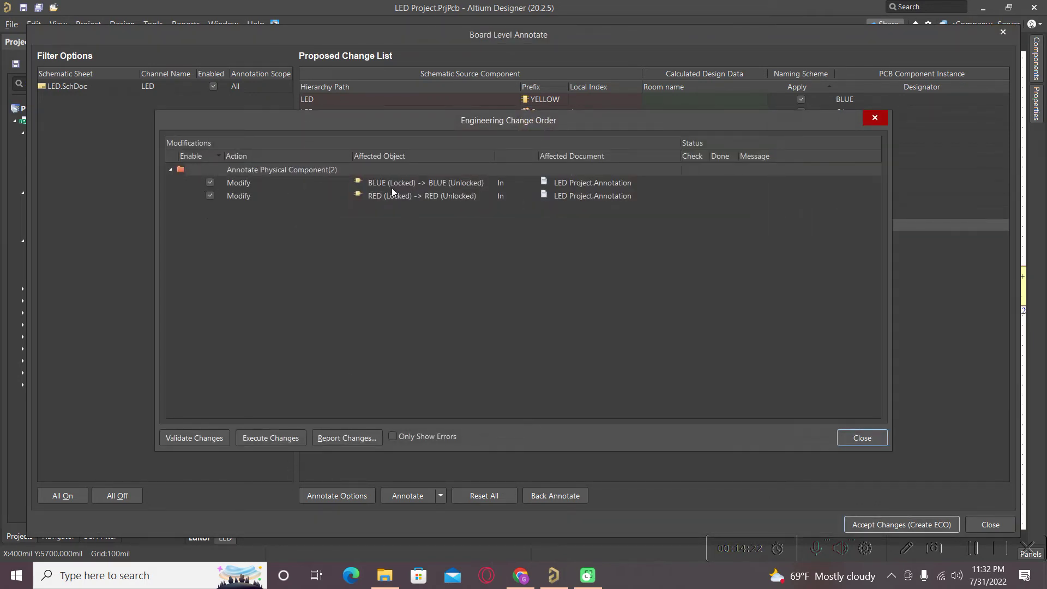
{"action": "left_click", "coordinate": [264, 438]}
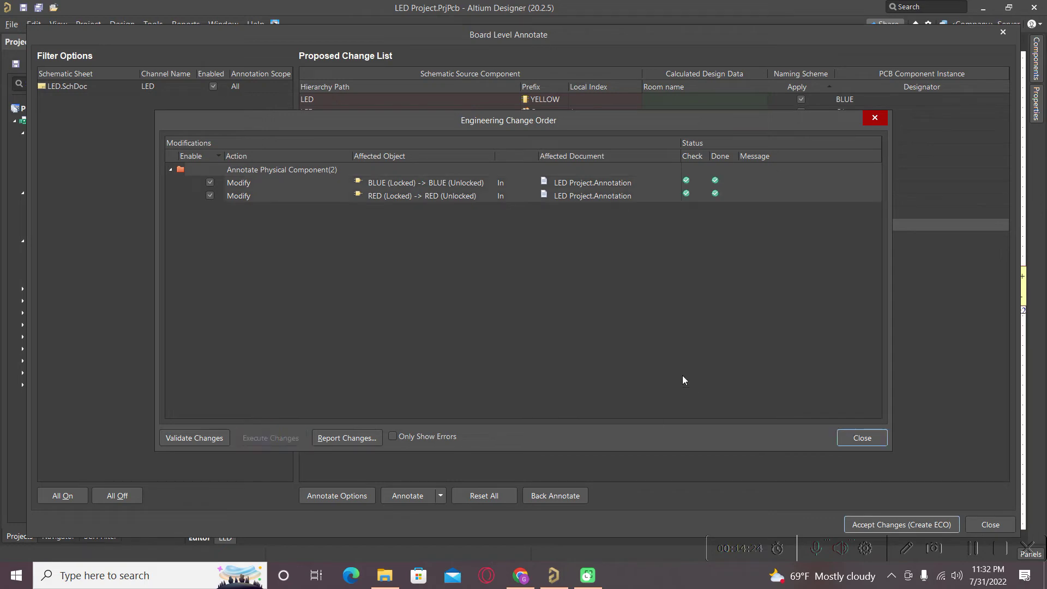
{"action": "left_click", "coordinate": [860, 438]}
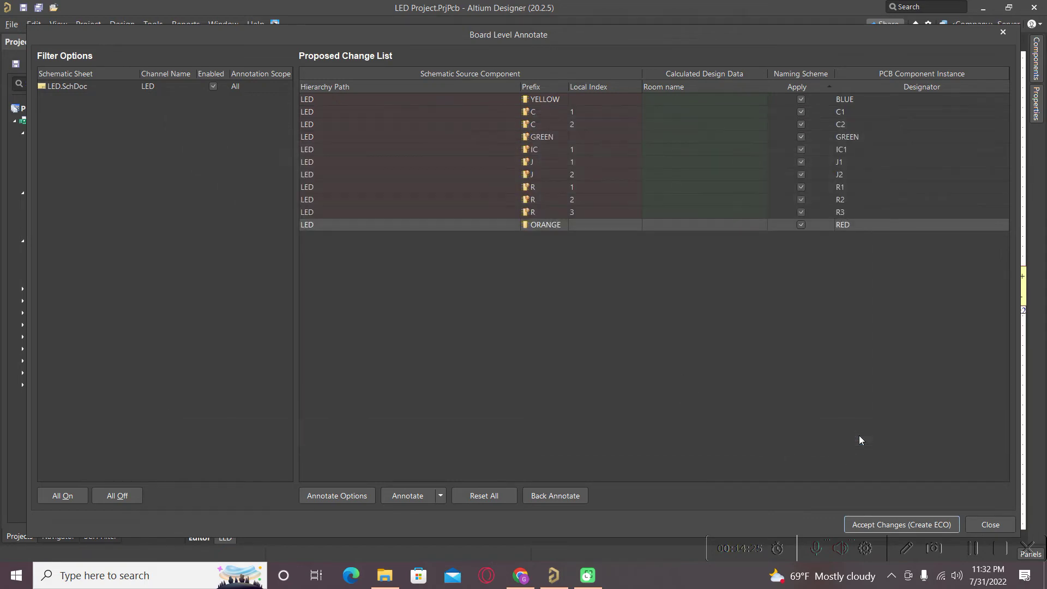
{"action": "left_click", "coordinate": [990, 525]}
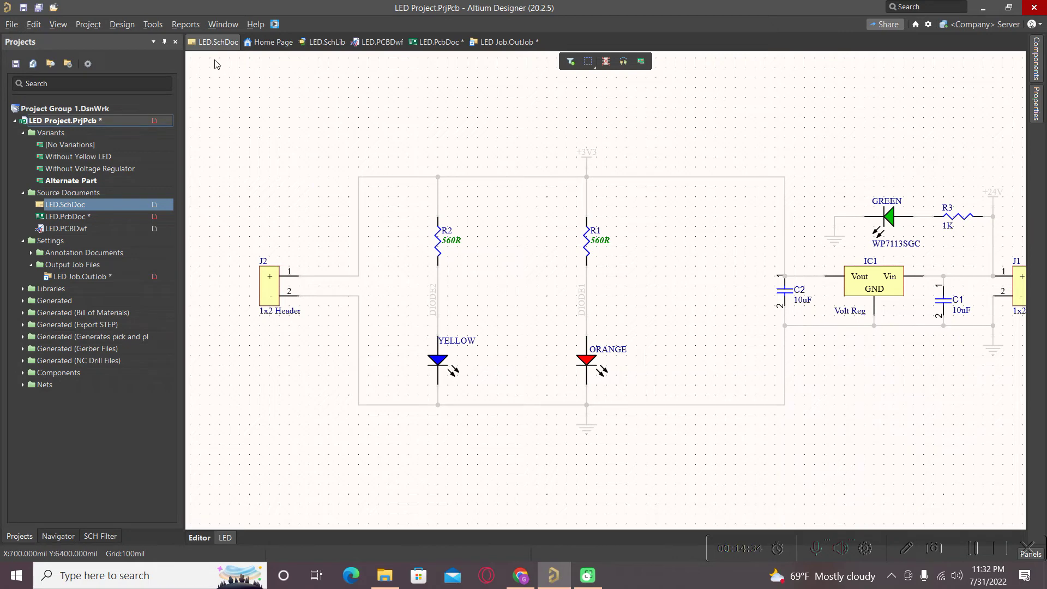
Review the LEDs' naming scheme settings and designators in Board Level Annotate and close it
{"action": "left_click", "coordinate": [153, 24]}
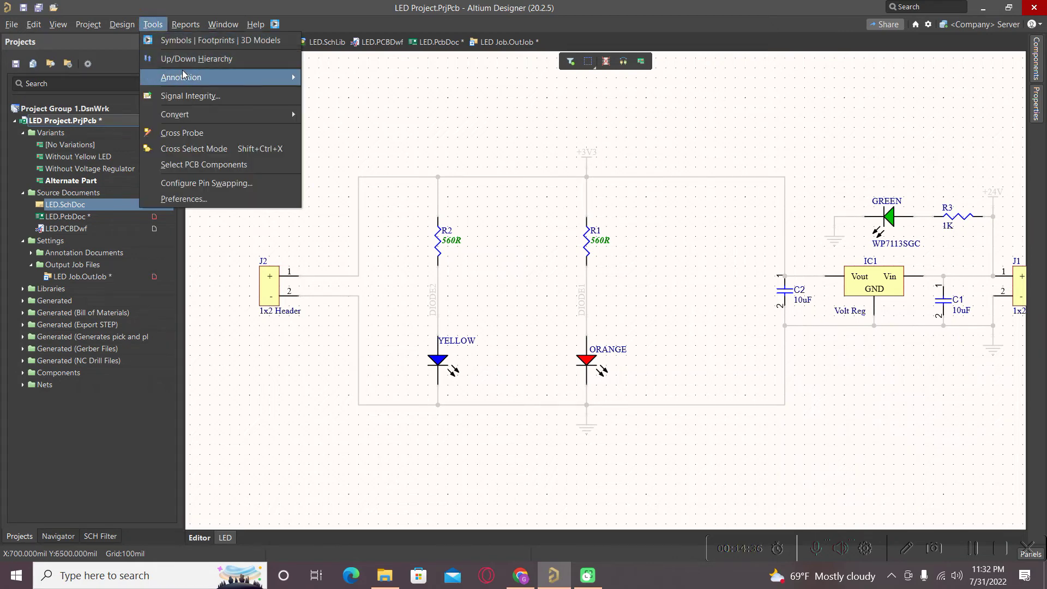
{"action": "mouse_move", "coordinate": [289, 77]}
{"action": "left_click", "coordinate": [349, 77]}
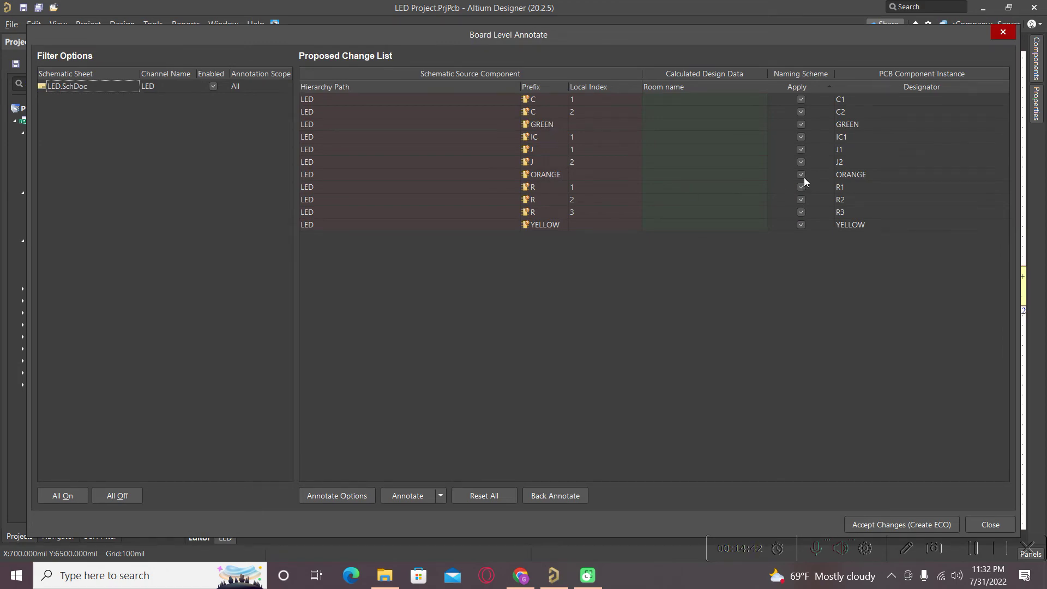
{"action": "left_click", "coordinate": [992, 525]}
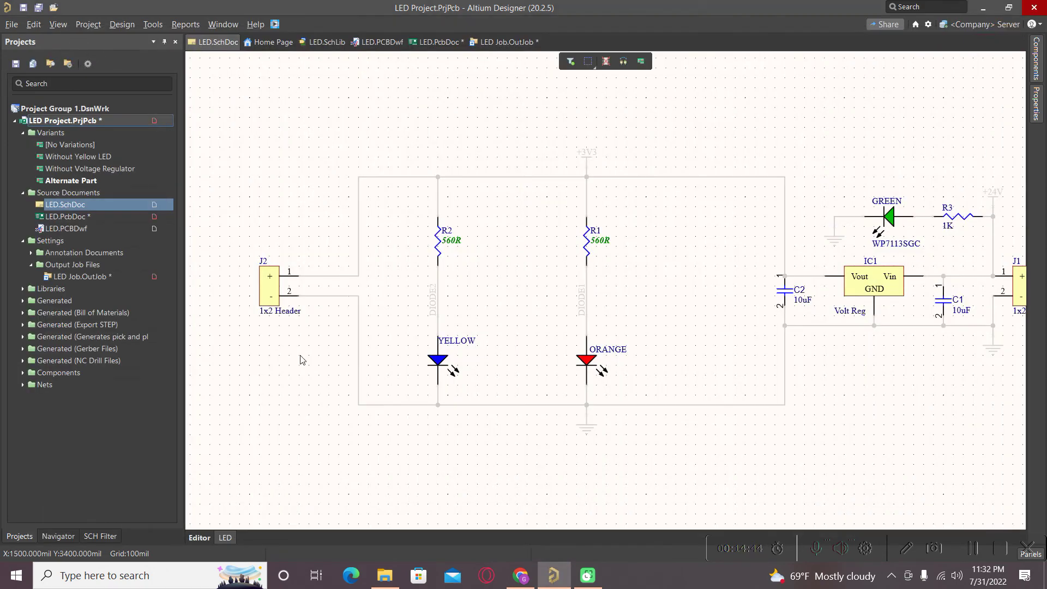
Open the YELLOW LED's physical component properties in the compiled schematic and enable its annotation
{"action": "left_click", "coordinate": [200, 537]}
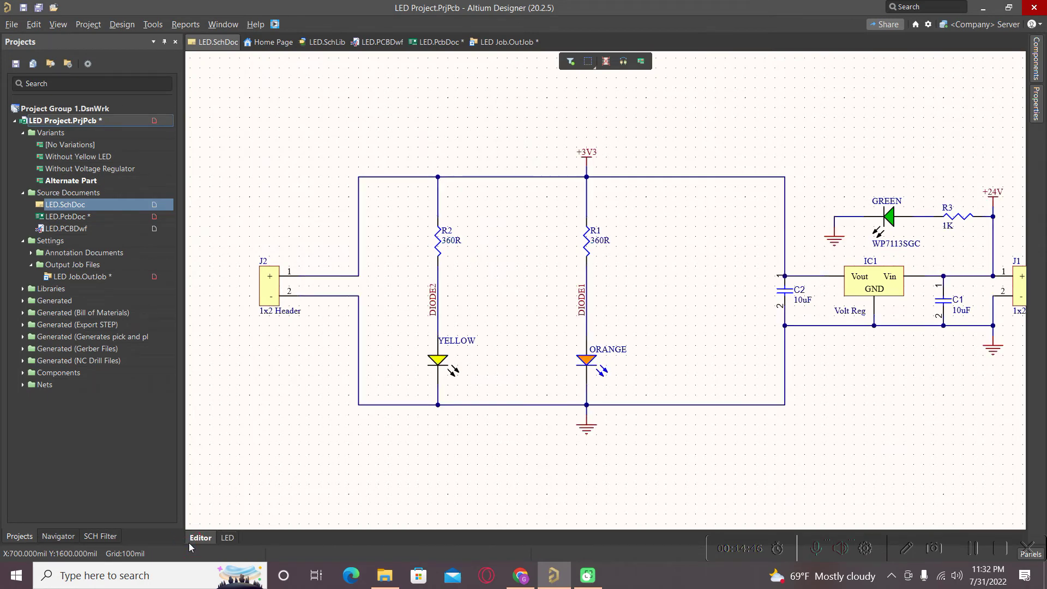
{"action": "left_click", "coordinate": [74, 180]}
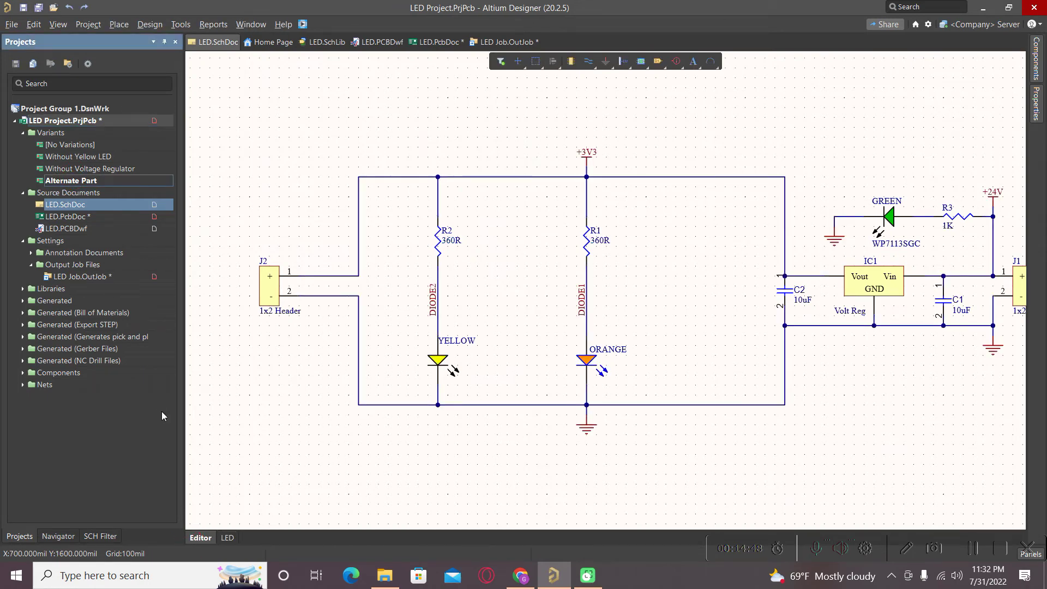
{"action": "double_click", "coordinate": [440, 358]}
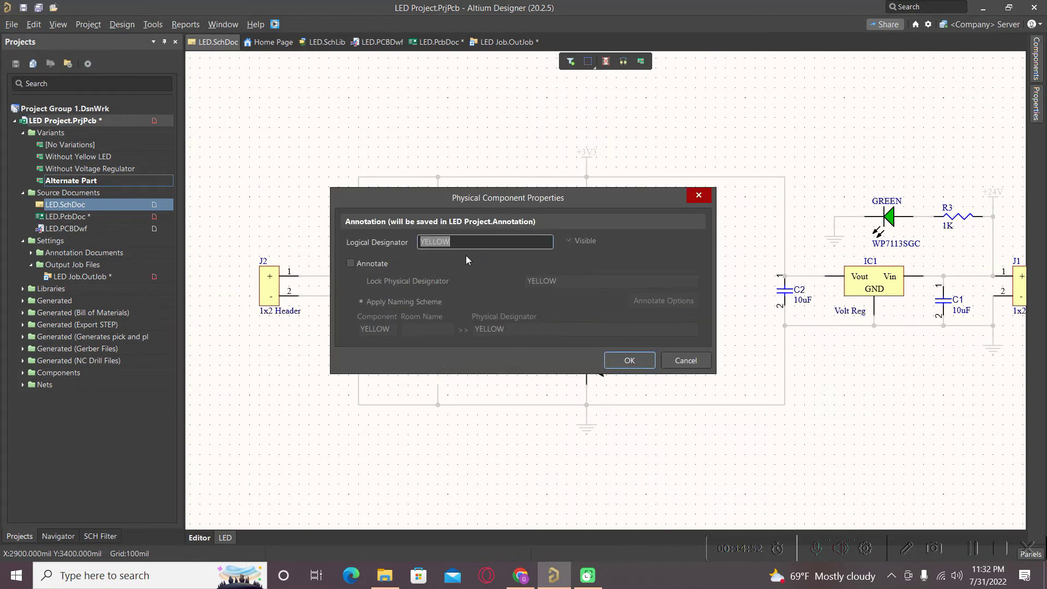
{"action": "key", "text": "b"}
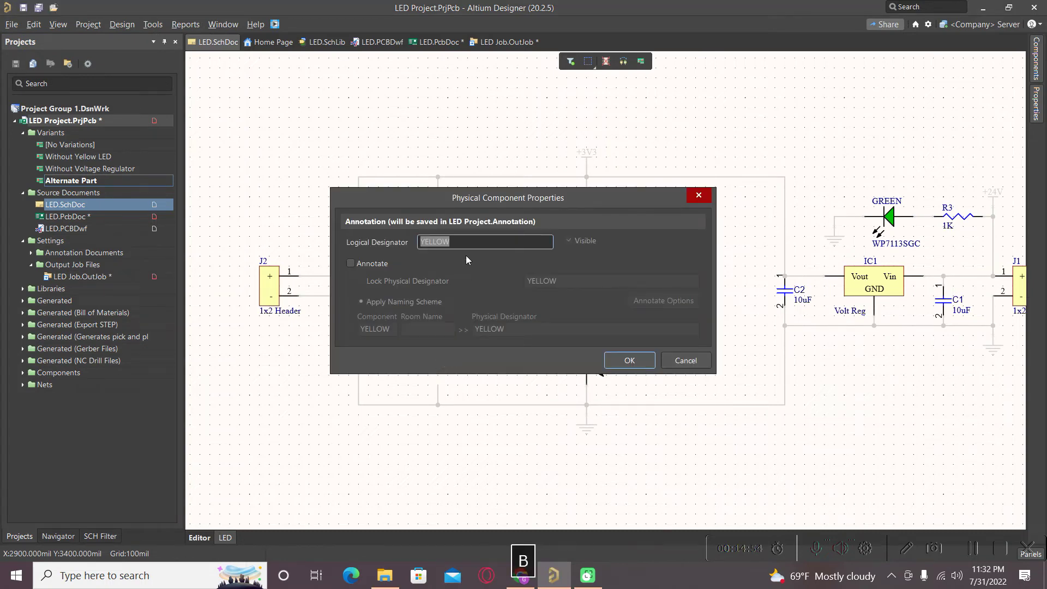
{"action": "left_click", "coordinate": [351, 264]}
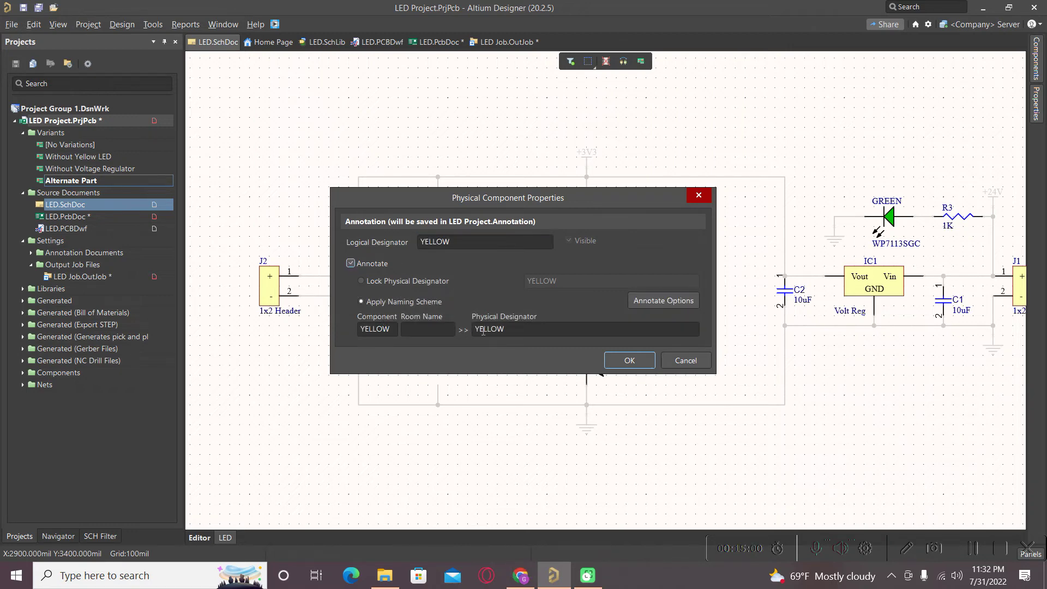
Try to change the YELLOW LED's physical designator under the naming scheme and inspect its board level annotation options
{"action": "double_click", "coordinate": [512, 330]}
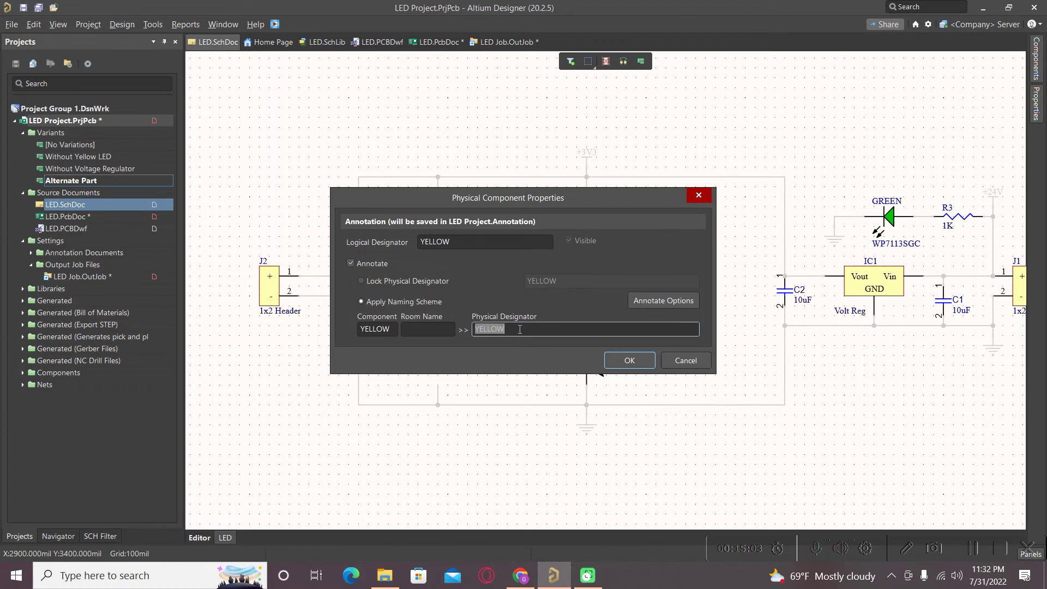
{"action": "key", "text": "b"}
{"action": "key", "text": "u"}
{"action": "left_click", "coordinate": [643, 301]}
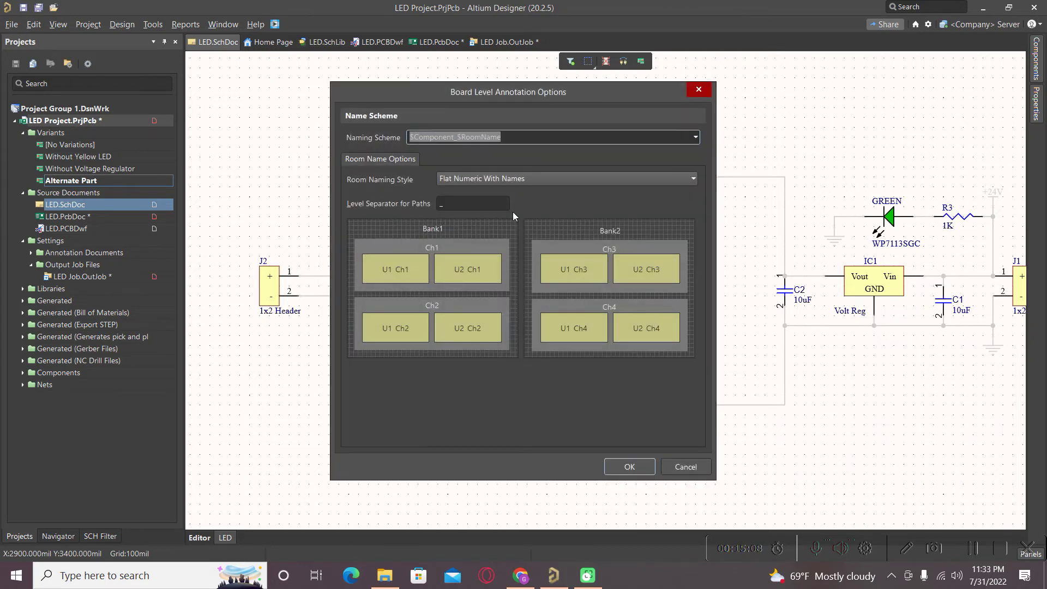
{"action": "left_click", "coordinate": [685, 467]}
Lock the YELLOW LED's physical designator as BLUE and accept the component properties
{"action": "left_click", "coordinate": [361, 281]}
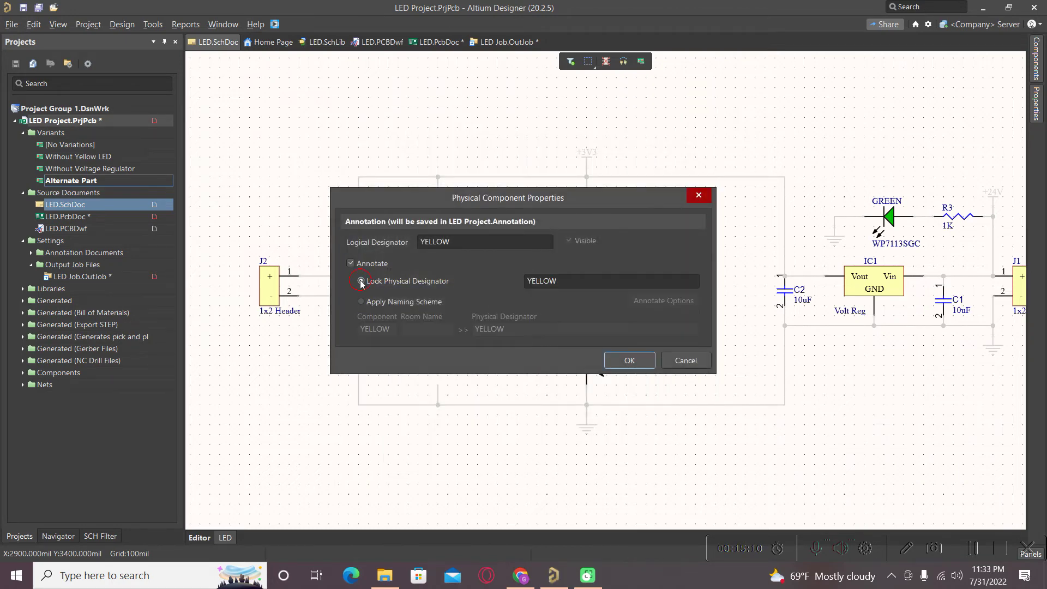
{"action": "left_click", "coordinate": [563, 282]}
{"action": "key", "text": "BackSpace"}
{"action": "key", "text": "BackSpace"}
{"action": "key", "text": "BackSpace"}
{"action": "key", "text": "BackSpace"}
{"action": "key", "text": "BackSpace"}
{"action": "key", "text": "BackSpace"}
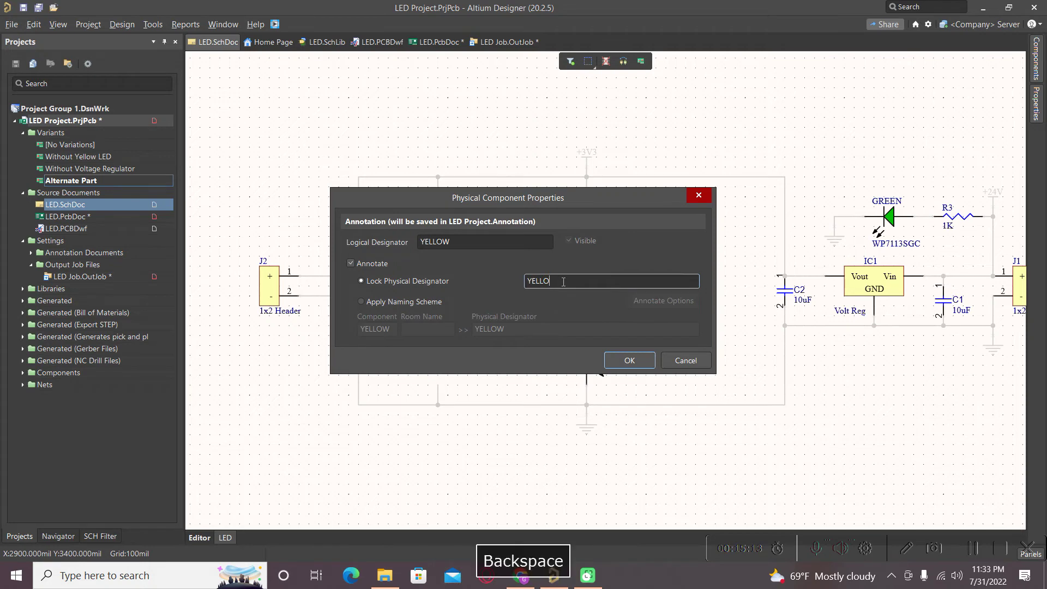
{"action": "key", "text": "Caps_Lock"}
{"action": "type", "text": "BLUE"}
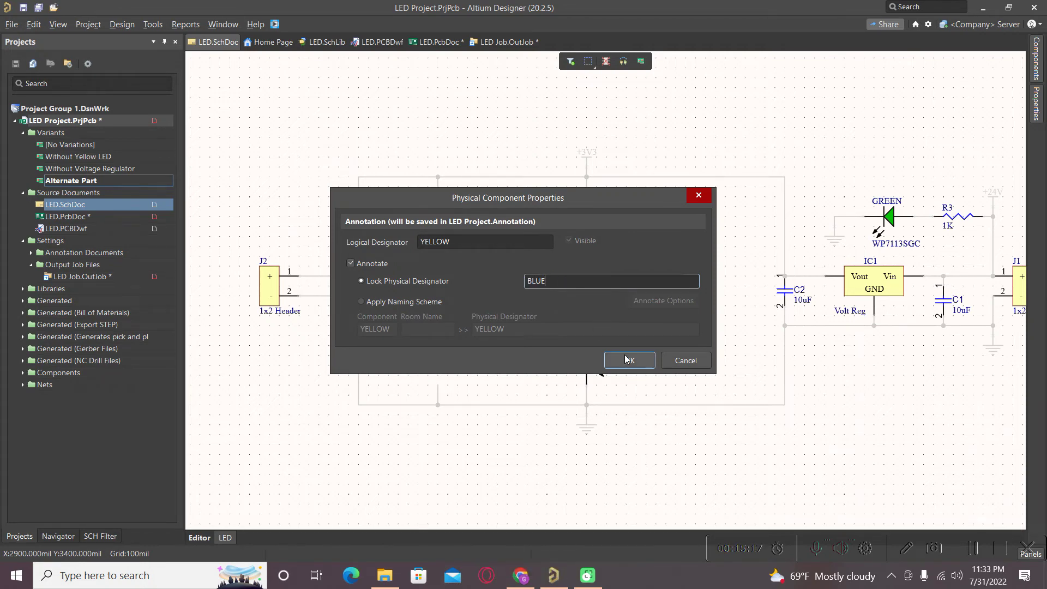
{"action": "double_click", "coordinate": [453, 241]}
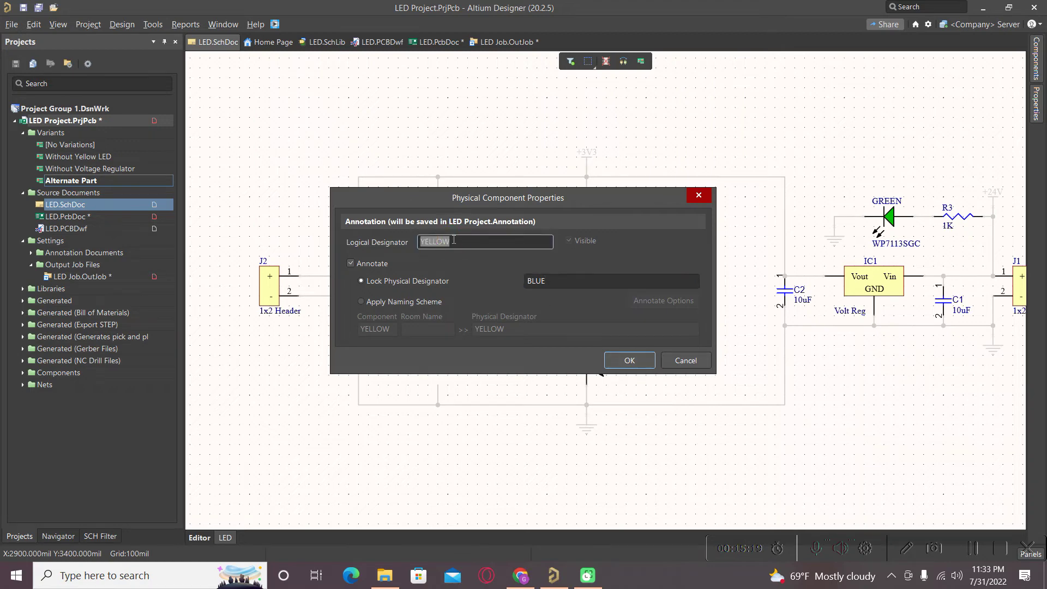
{"action": "type", "text": "B"}
{"action": "left_click", "coordinate": [629, 359]}
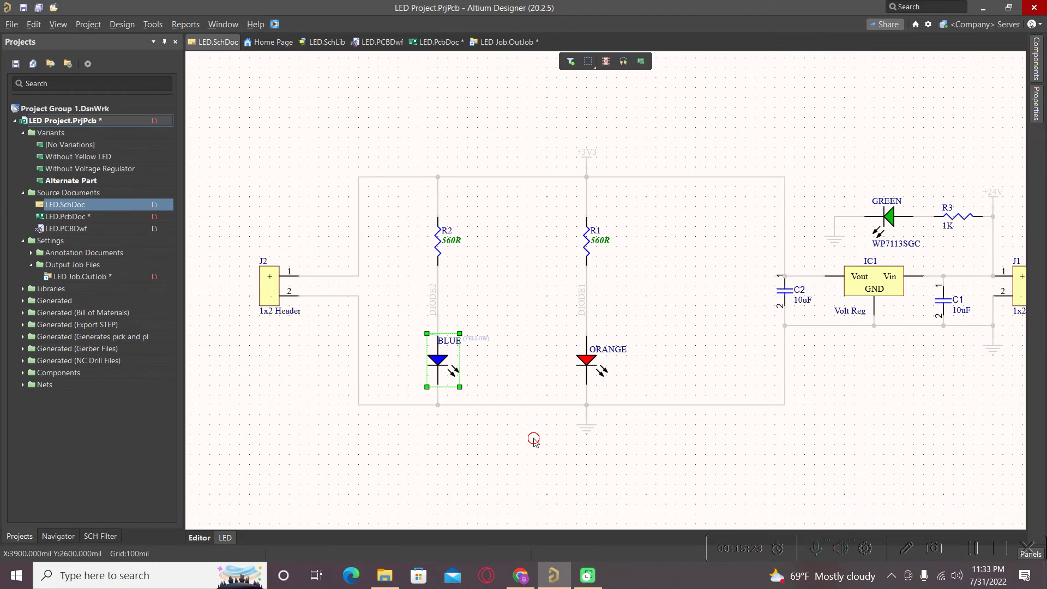
Enable annotation for the ORANGE LED and lock its physical designator as RED
{"action": "double_click", "coordinate": [589, 363]}
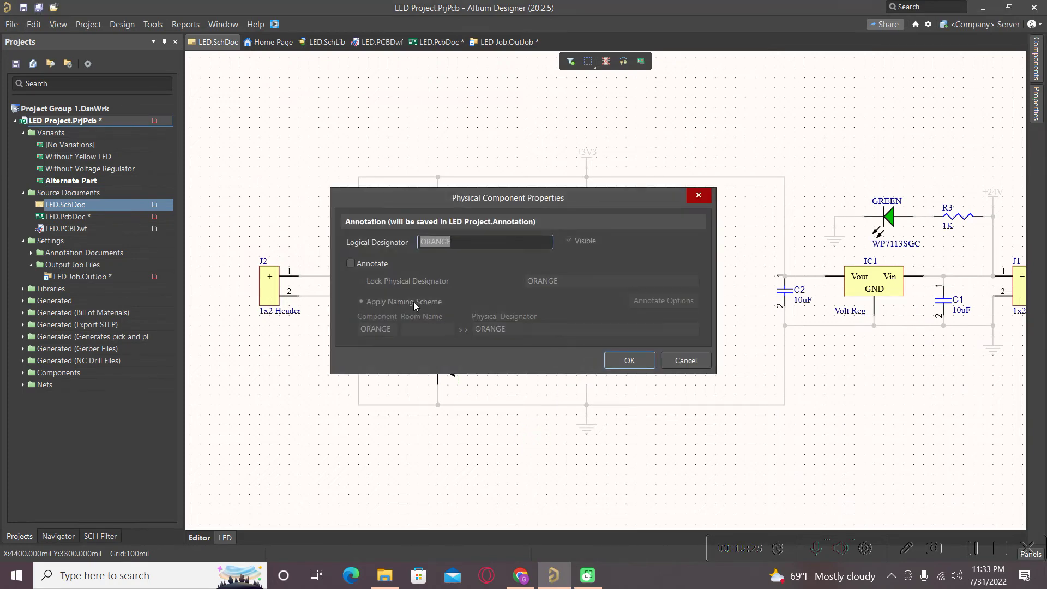
{"action": "left_click", "coordinate": [351, 264]}
{"action": "left_click", "coordinate": [361, 281]}
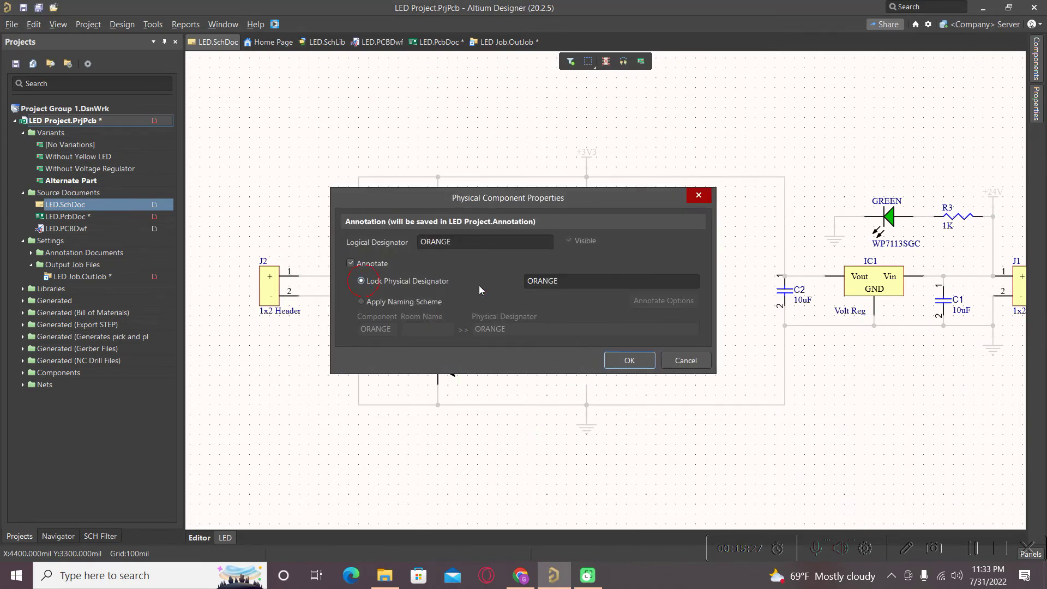
{"action": "double_click", "coordinate": [582, 280]}
{"action": "type", "text": "RED"}
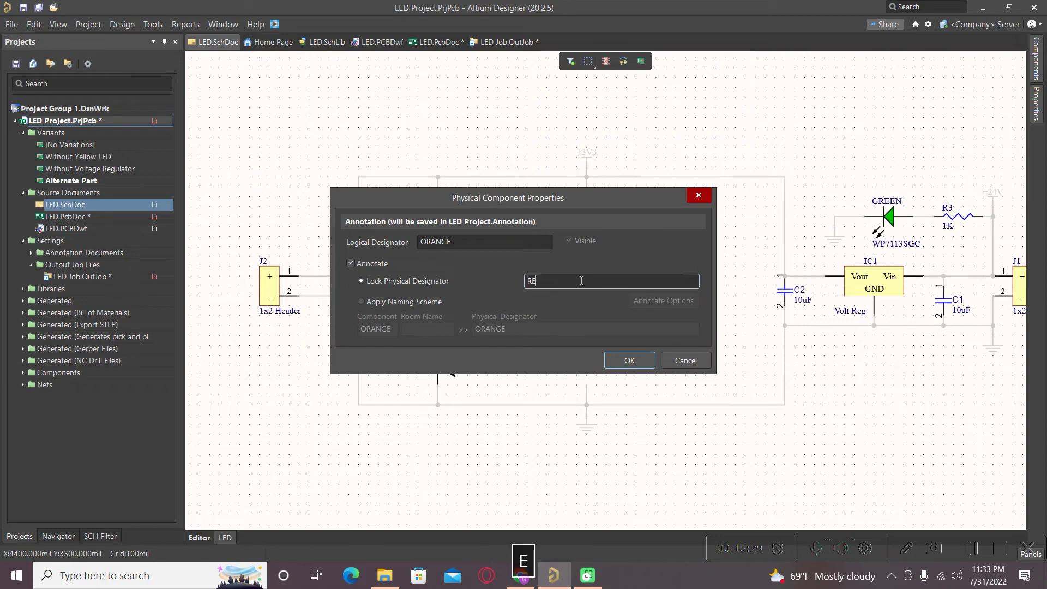
{"action": "left_click", "coordinate": [629, 360]}
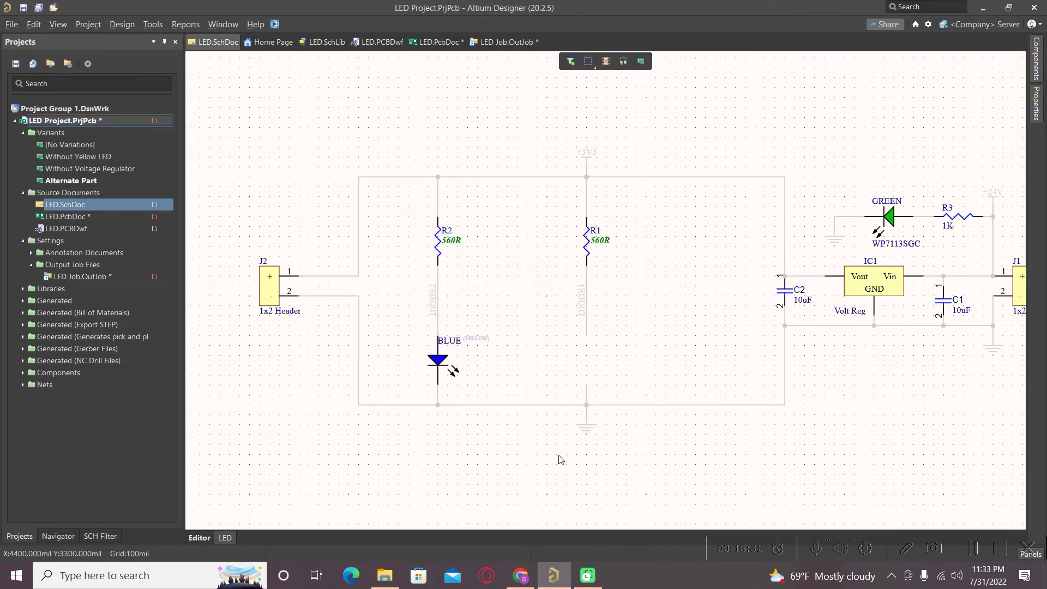
{"action": "left_click", "coordinate": [457, 435]}
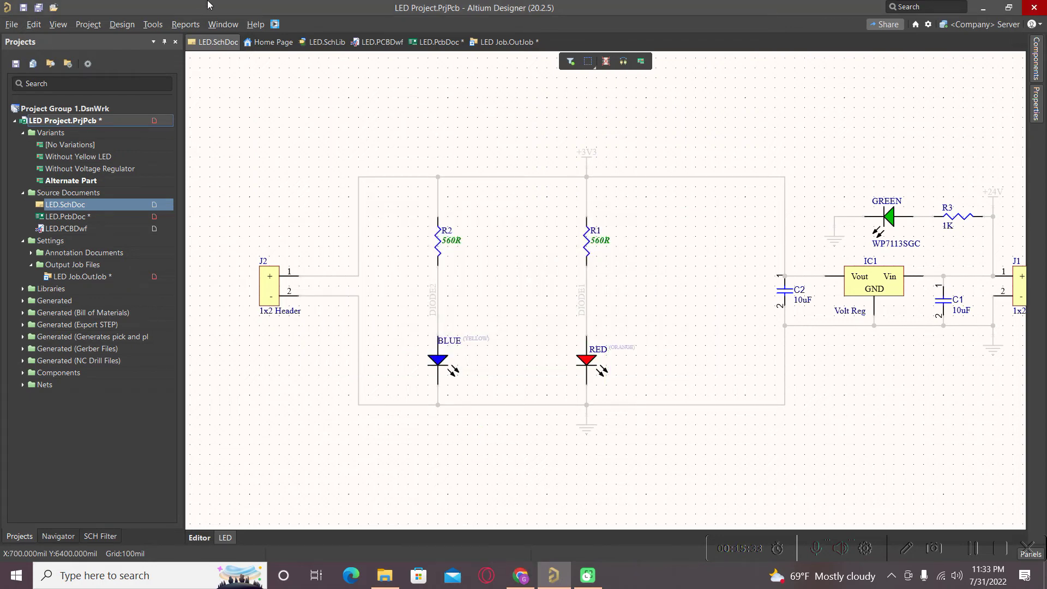
Save LED.SchDoc and show the schematic in its editor view
{"action": "left_click", "coordinate": [152, 24]}
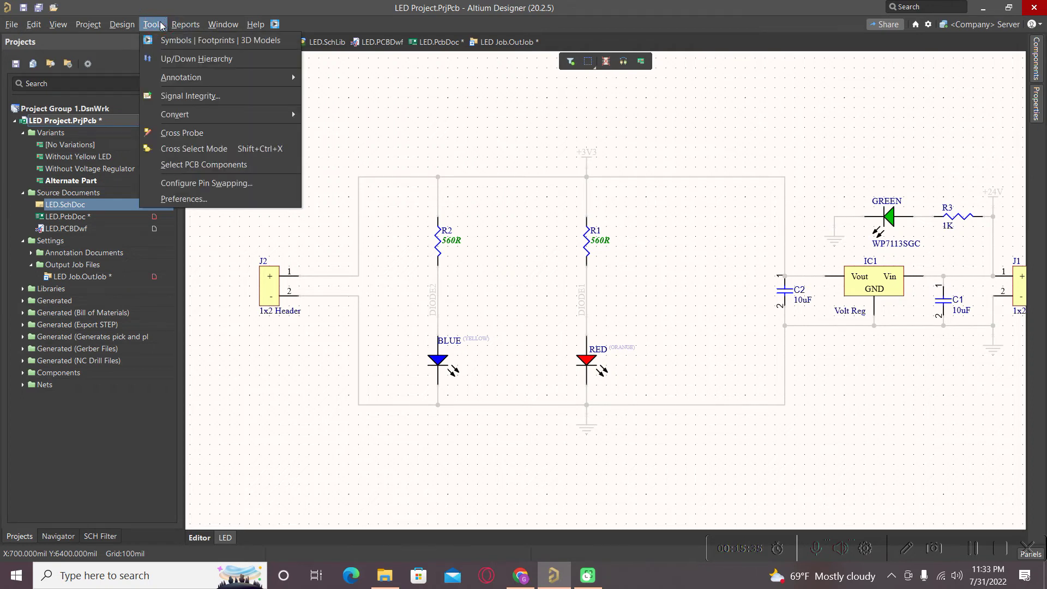
{"action": "left_click", "coordinate": [315, 227]}
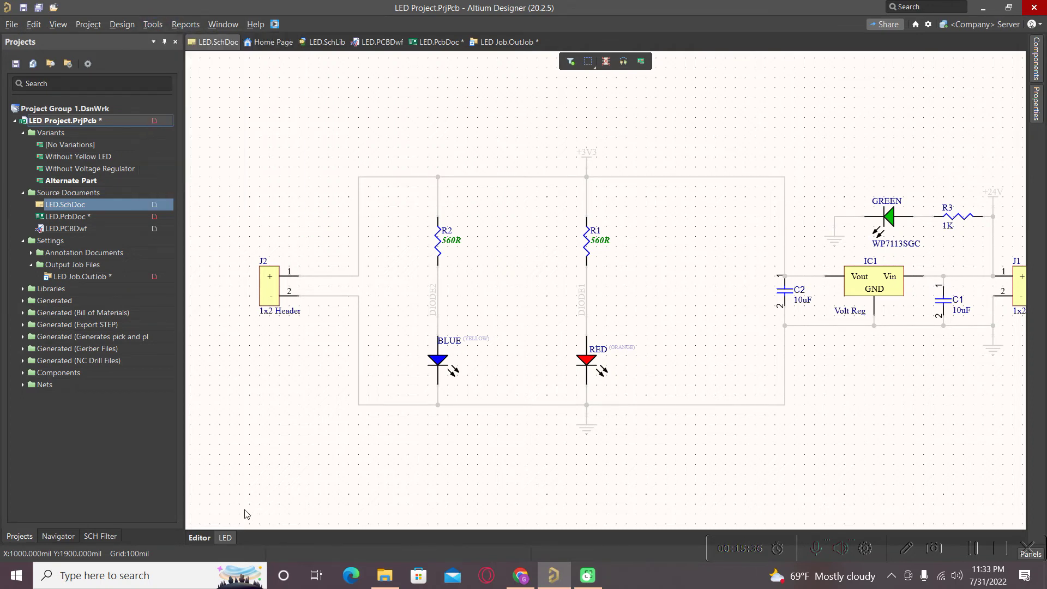
{"action": "right_click", "coordinate": [60, 204]}
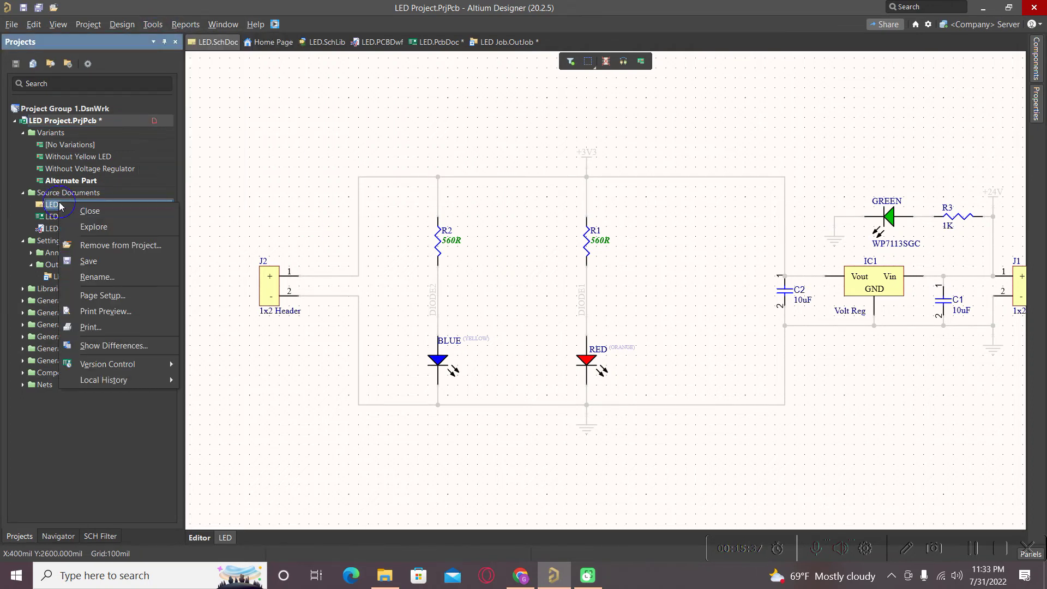
{"action": "left_click", "coordinate": [84, 261]}
{"action": "left_click", "coordinate": [199, 538]}
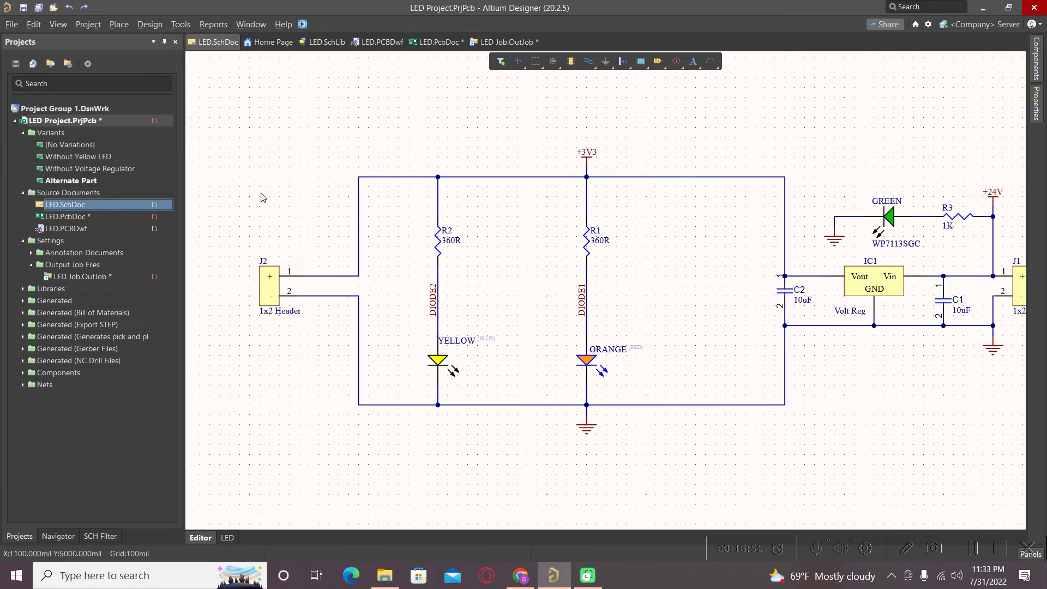
Open LED.PcbDoc and show the board around the LED designators in 2D layout mode
{"action": "left_click", "coordinate": [54, 217]}
{"action": "double_click", "coordinate": [55, 217]}
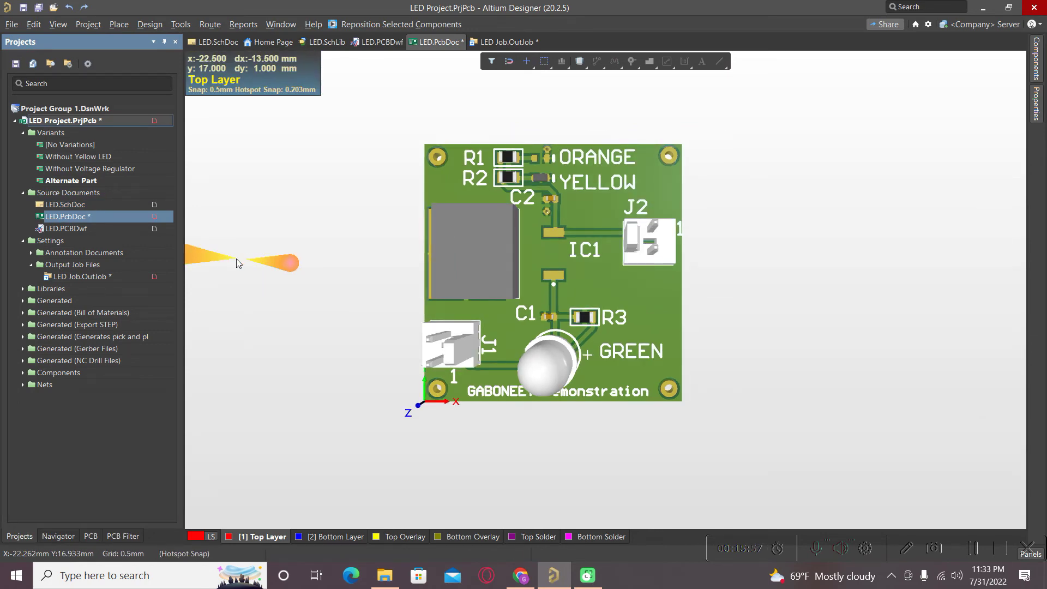
{"action": "key", "text": "2"}
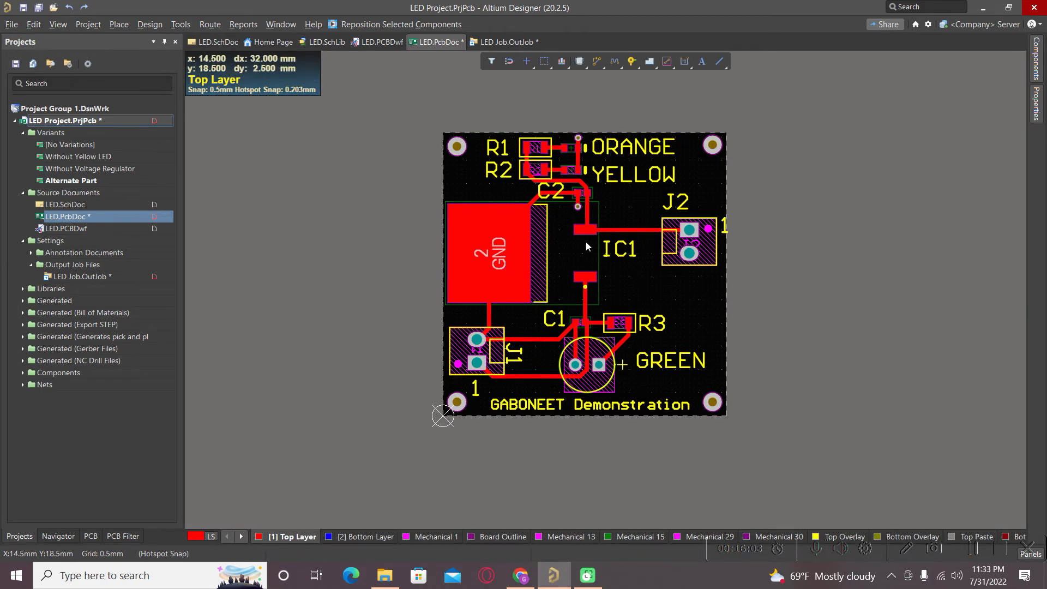
{"action": "scroll", "coordinate": [637, 116], "scroll_direction": "up", "scroll_amount": 2, "text": "ctrl"}
{"action": "scroll", "coordinate": [637, 115], "scroll_direction": "down", "scroll_amount": 1, "text": "ctrl"}
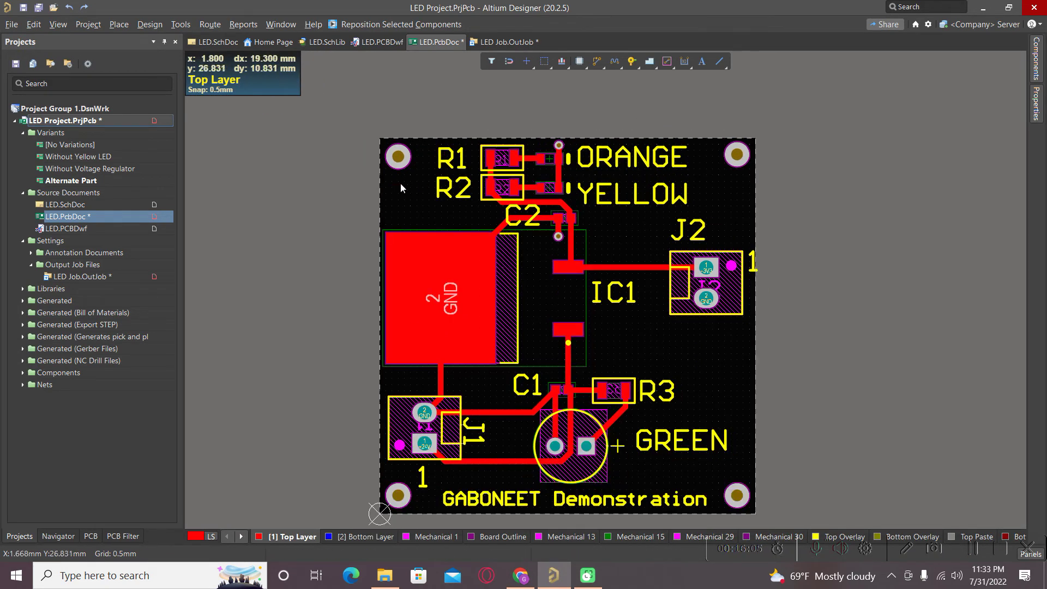
{"action": "scroll", "coordinate": [621, 169], "scroll_direction": "up", "scroll_amount": 2, "text": "ctrl"}
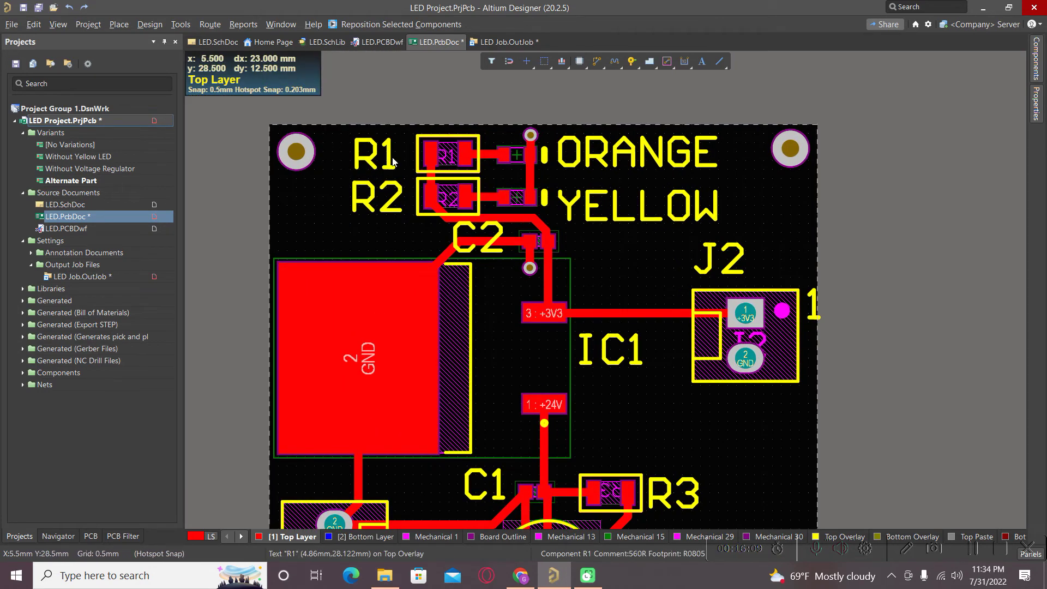
Select all designator texts on the PCB with Find Similar Objects, matching the ORANGE label with String Type set to Same
{"action": "left_click", "coordinate": [604, 158]}
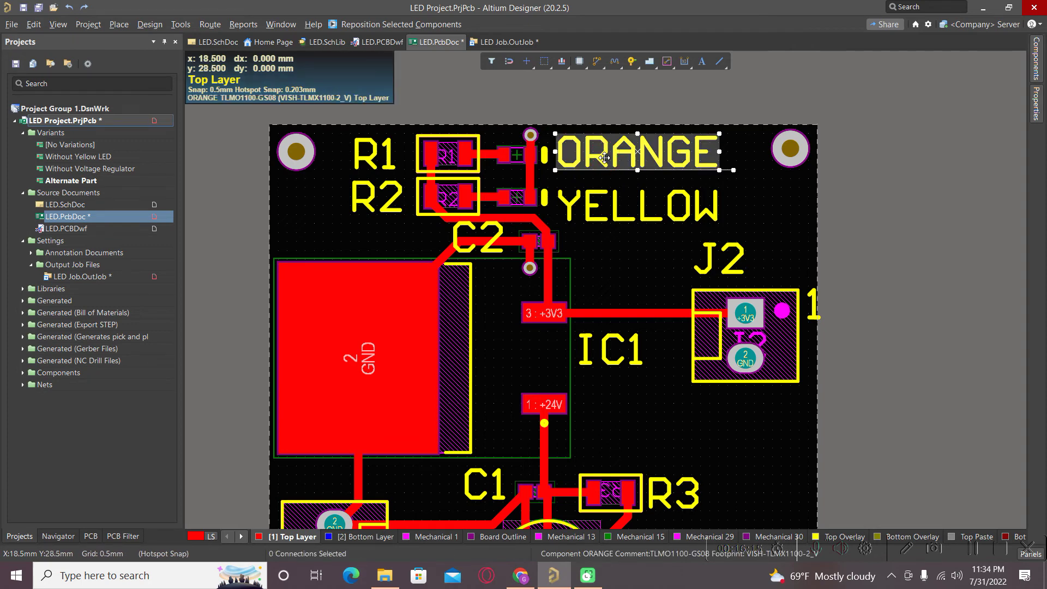
{"action": "right_click", "coordinate": [605, 158]}
{"action": "left_click", "coordinate": [632, 166]}
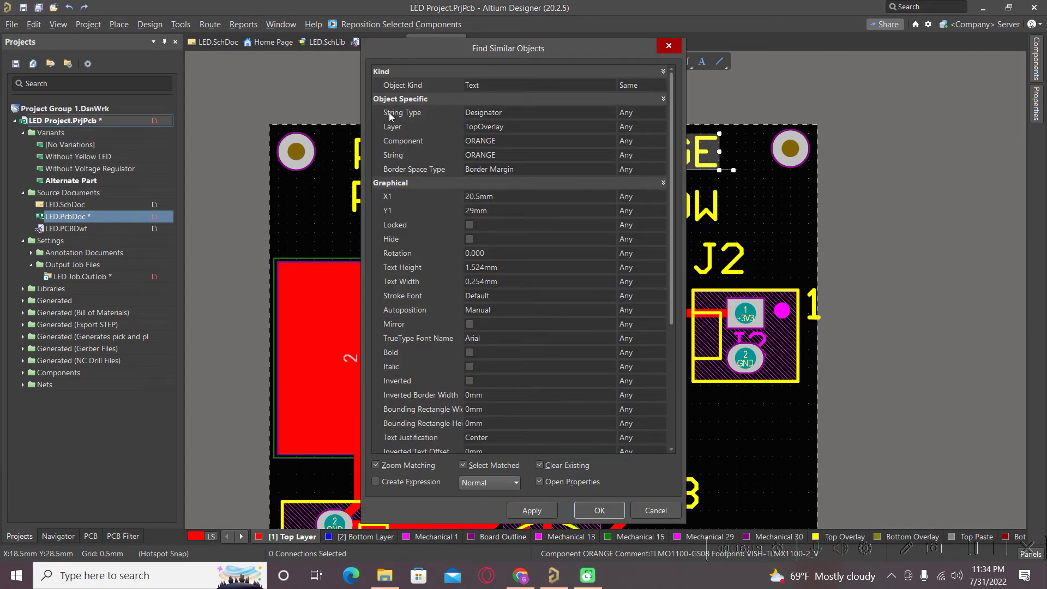
{"action": "left_click", "coordinate": [664, 115]}
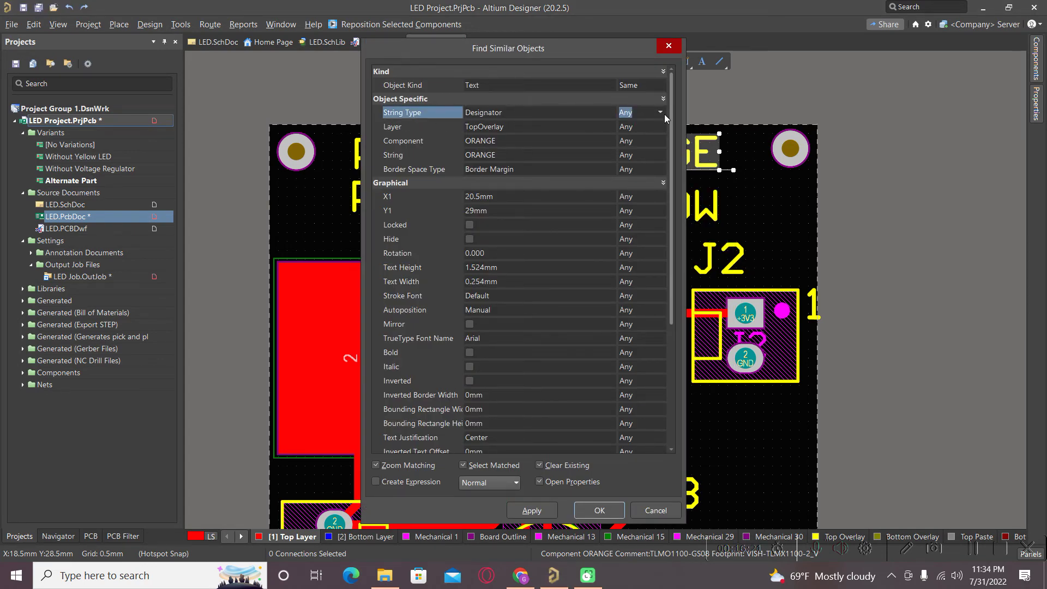
{"action": "left_click", "coordinate": [659, 113]}
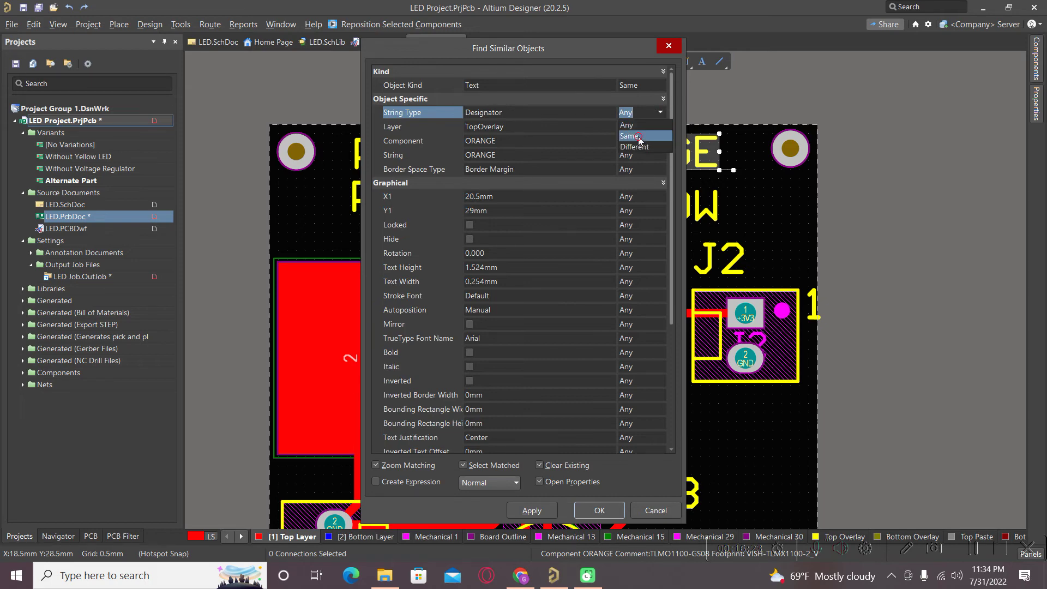
{"action": "left_click", "coordinate": [637, 136]}
{"action": "left_click", "coordinate": [613, 516]}
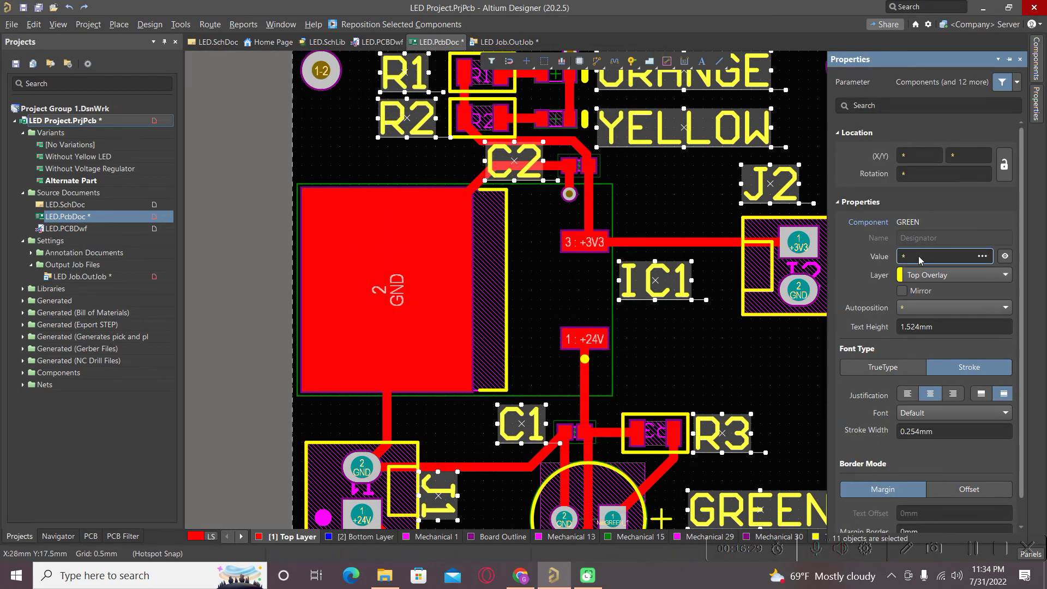
Set the text height of the selected PCB designators to 0.8 mm
{"action": "left_click", "coordinate": [902, 327]}
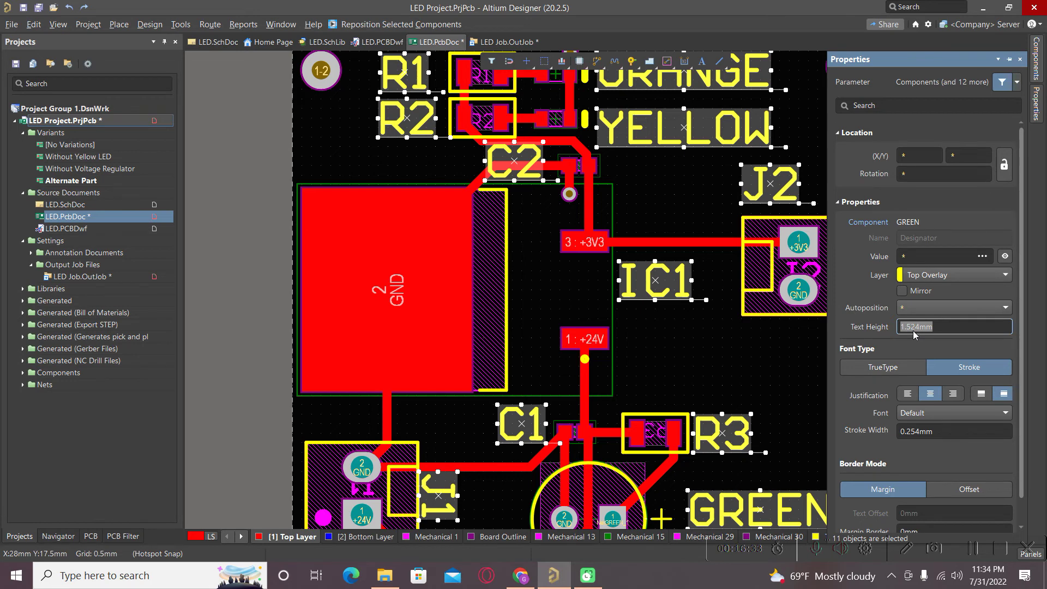
{"action": "left_click", "coordinate": [922, 329]}
{"action": "key", "text": "BackSpace"}
{"action": "key", "text": "BackSpace"}
{"action": "key", "text": "BackSpace"}
{"action": "key", "text": "BackSpace"}
{"action": "key", "text": "BackSpace"}
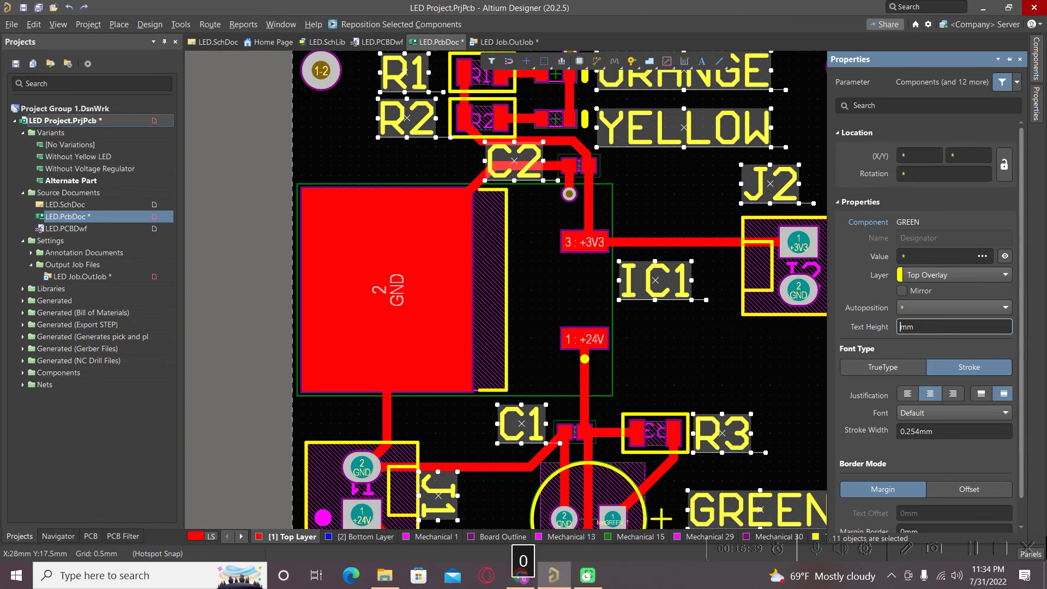
{"action": "type", "text": "0.8"}
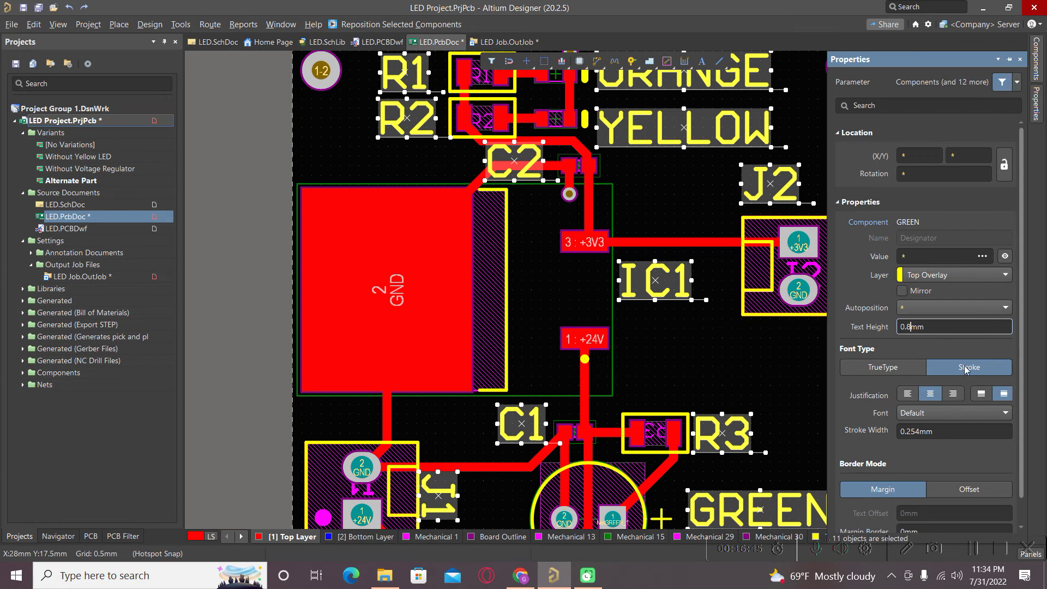
{"action": "scroll", "coordinate": [915, 371], "scroll_direction": "down", "scroll_amount": 1}
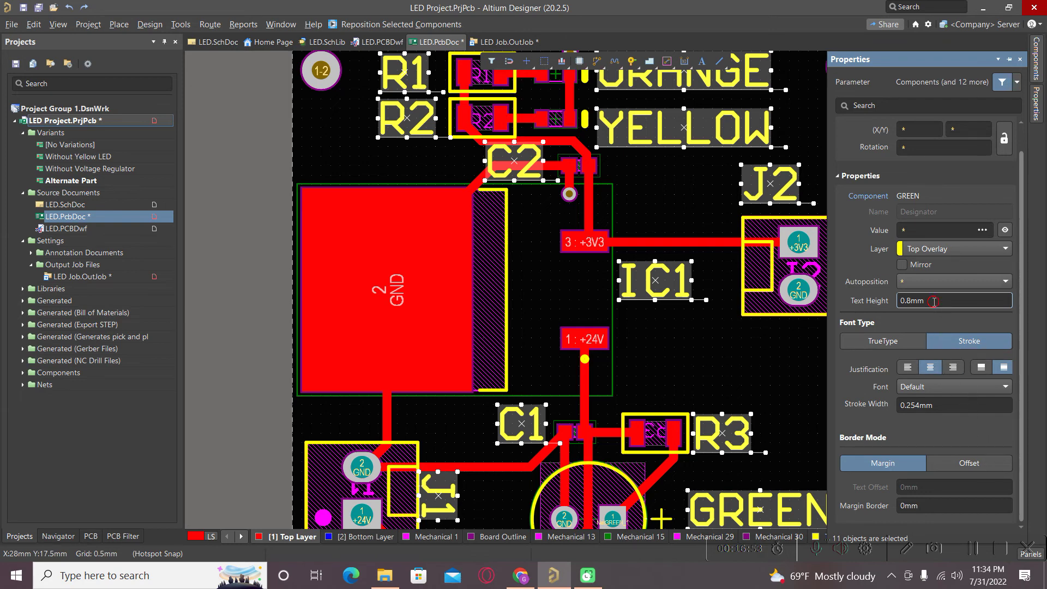
{"action": "key", "text": "Return"}
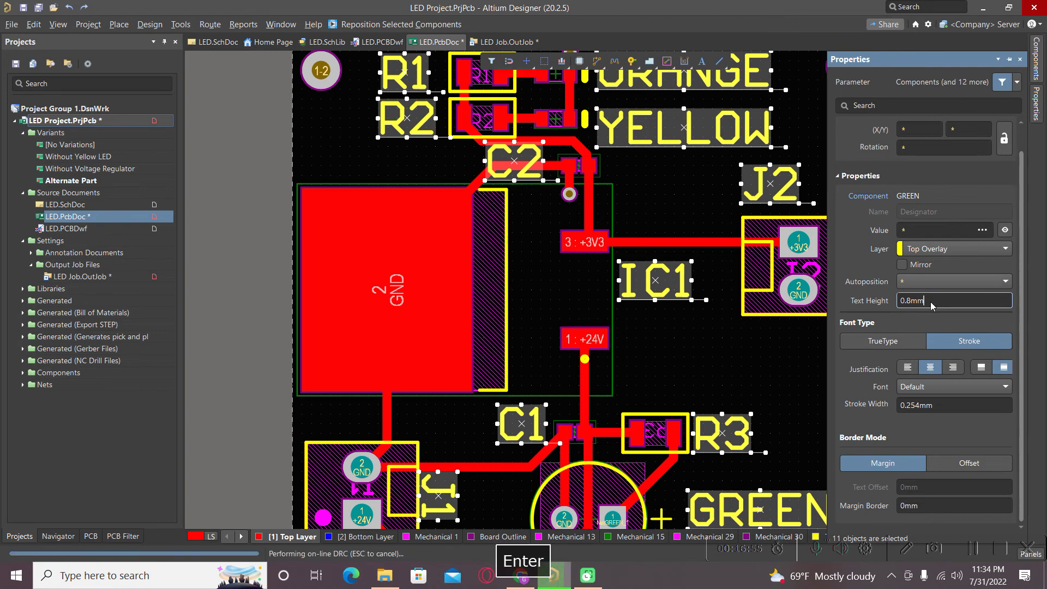
Limit the PCB selection filter to Texts only and test it on the YELLOW designator
{"action": "left_click", "coordinate": [752, 355]}
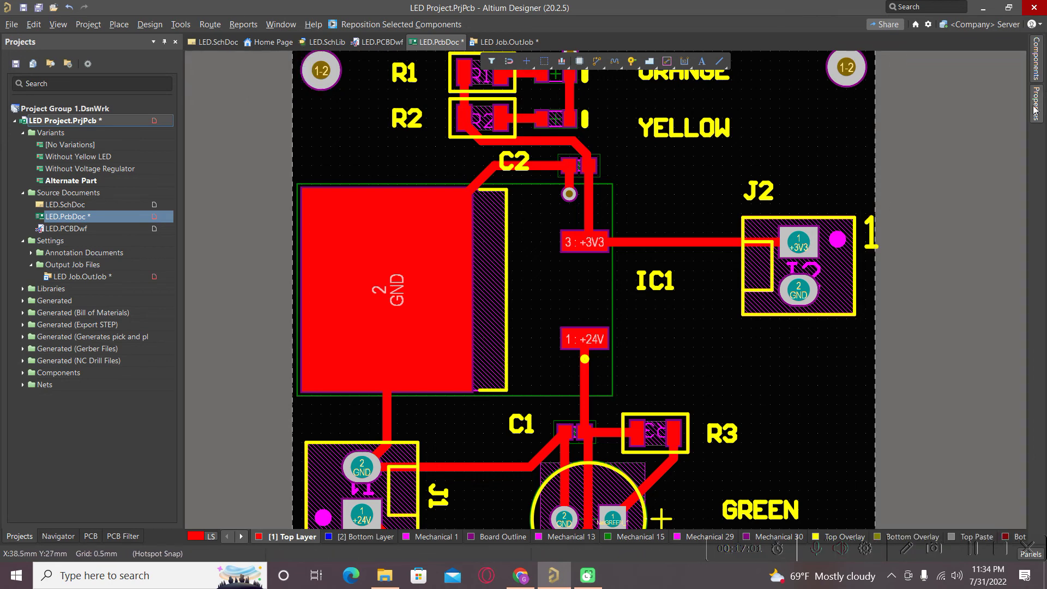
{"action": "mouse_move", "coordinate": [1036, 114]}
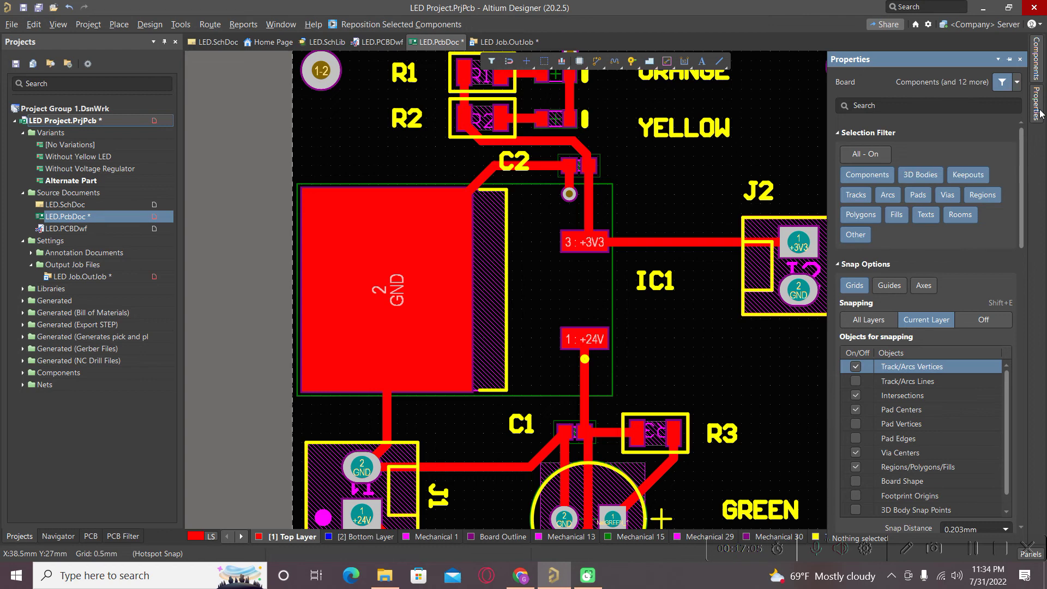
{"action": "left_click", "coordinate": [862, 156]}
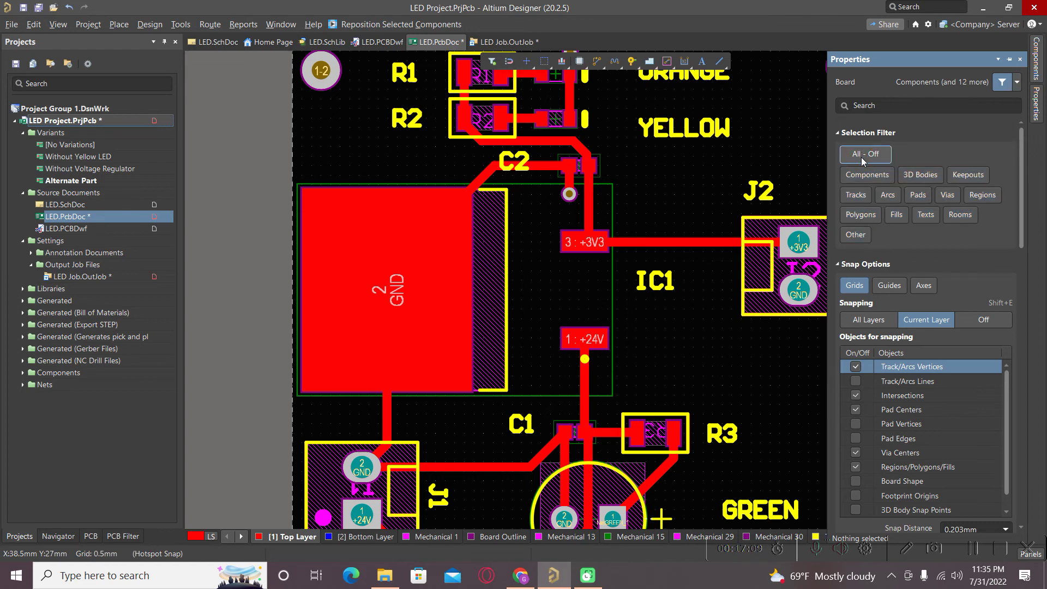
{"action": "left_click", "coordinate": [927, 215]}
{"action": "left_click", "coordinate": [676, 139]}
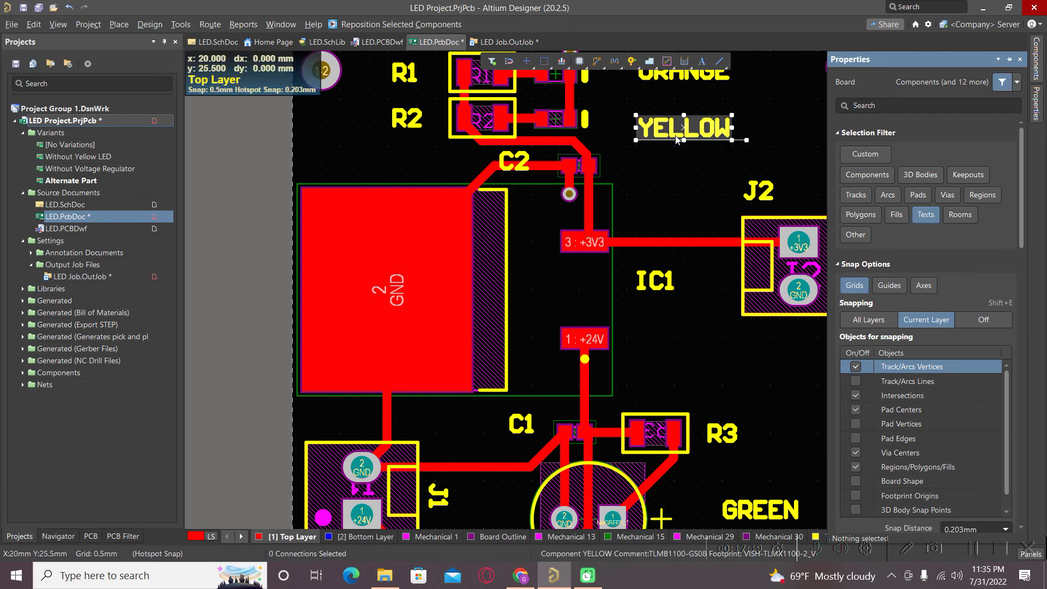
{"action": "left_click", "coordinate": [685, 167]}
Try to select all the texts on the PCB with a selection area around the whole board
{"action": "scroll", "coordinate": [582, 224], "scroll_direction": "down", "scroll_amount": 3}
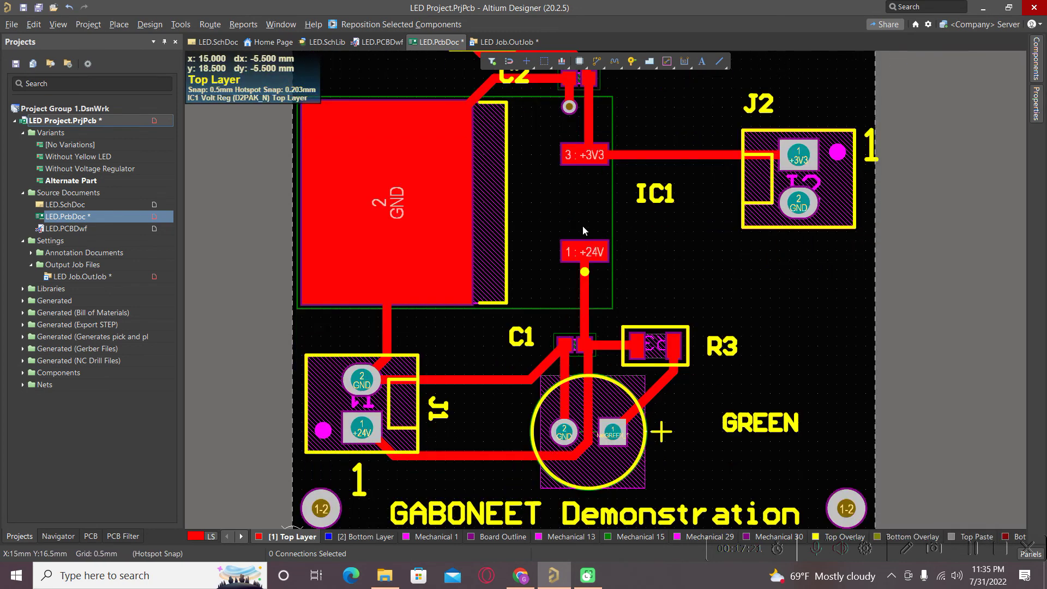
{"action": "scroll", "coordinate": [588, 306], "scroll_direction": "down", "scroll_amount": 3, "text": "ctrl"}
{"action": "left_click_drag", "start_coordinate": [384, 99], "coordinate": [798, 446]}
{"action": "left_click", "coordinate": [799, 445]}
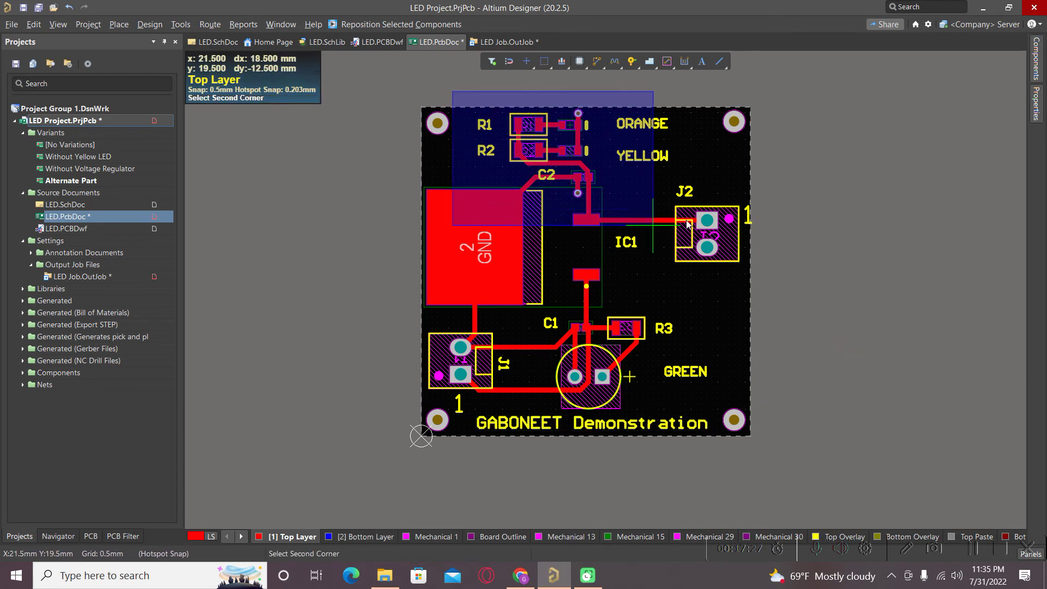
{"action": "key", "text": "Escape"}
{"action": "left_click_drag", "start_coordinate": [336, 342], "coordinate": [764, 473]}
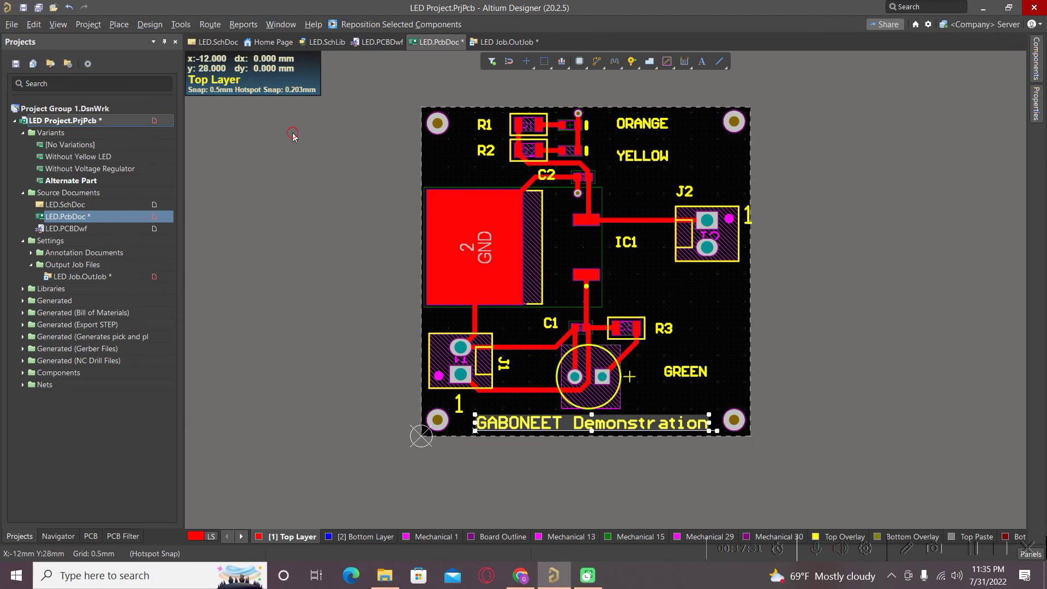
{"action": "left_click", "coordinate": [372, 101]}
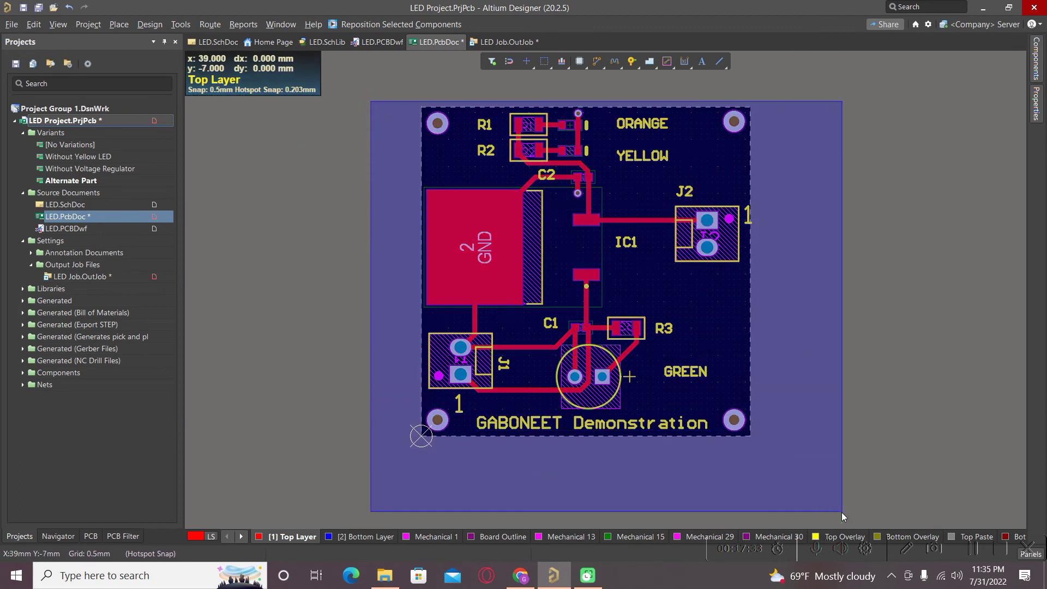
{"action": "key", "text": "Escape"}
{"action": "left_click", "coordinate": [589, 431]}
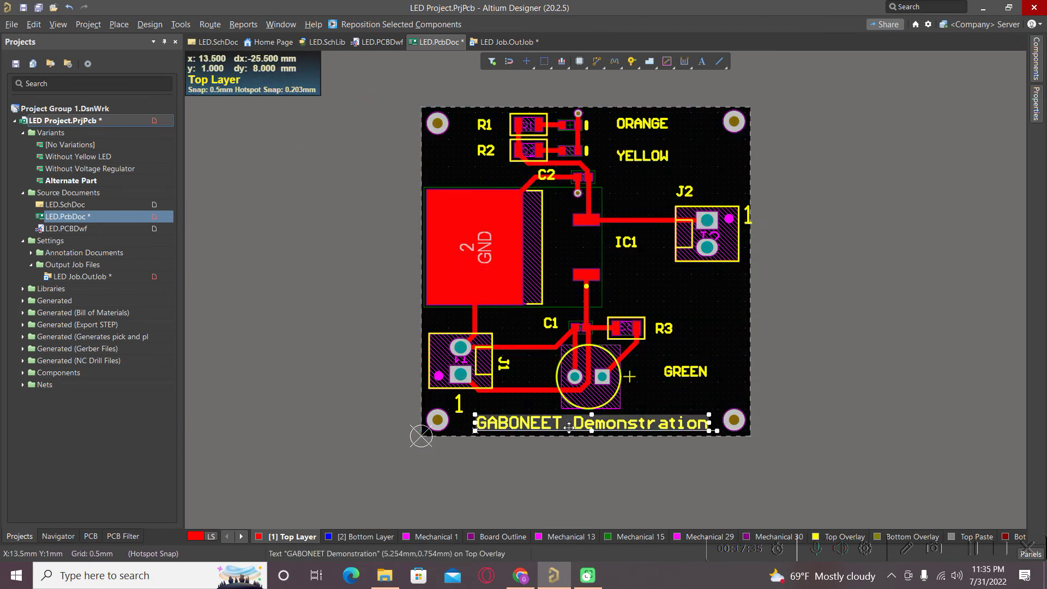
{"action": "left_click", "coordinate": [278, 315]}
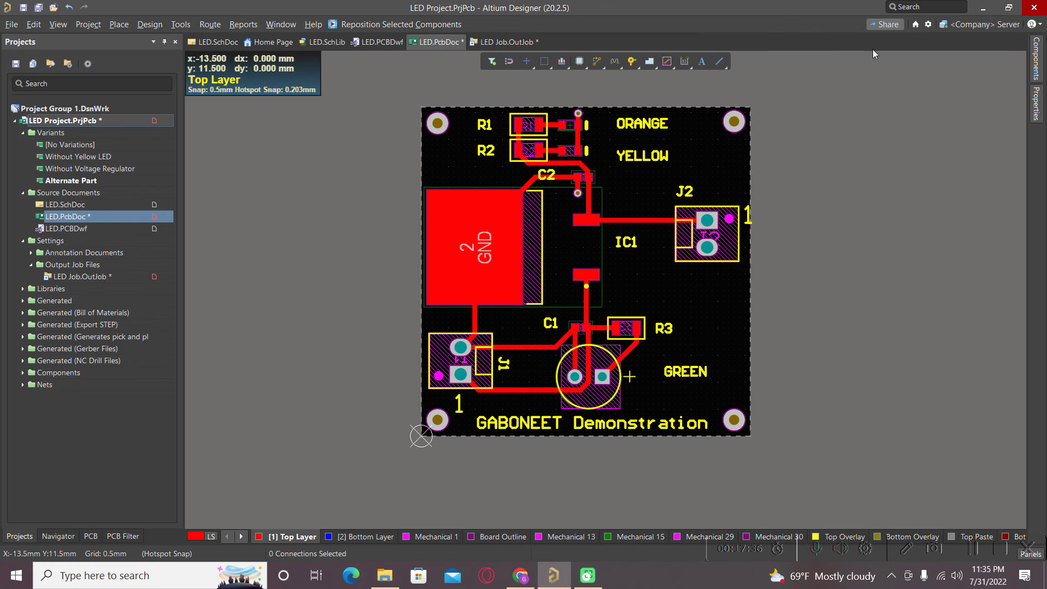
Add Other objects to the selection filter and try an inside-area selection around the whole board
{"action": "left_click", "coordinate": [1036, 101]}
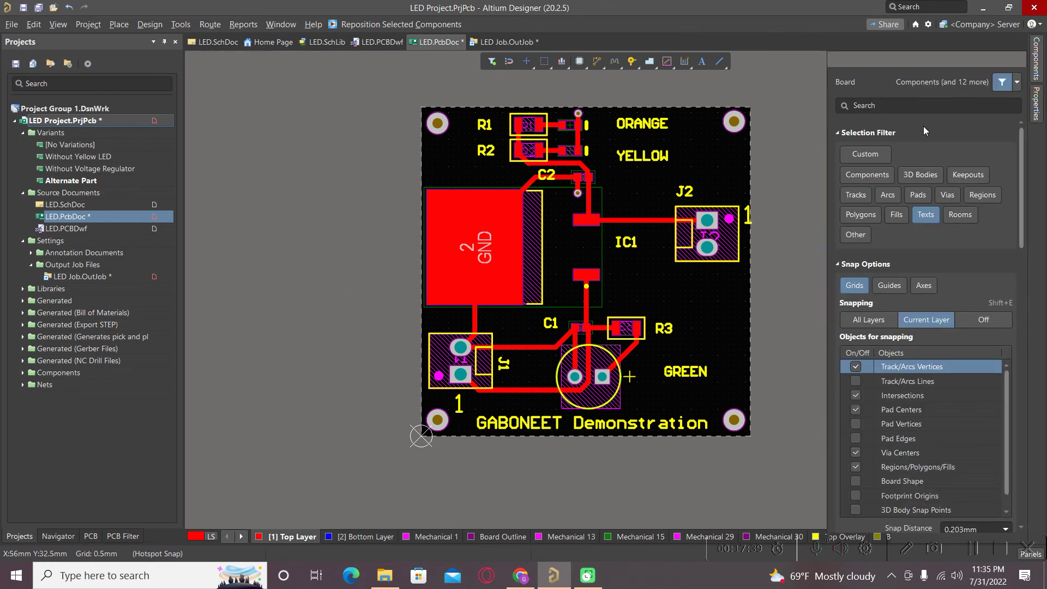
{"action": "left_click", "coordinate": [905, 196]}
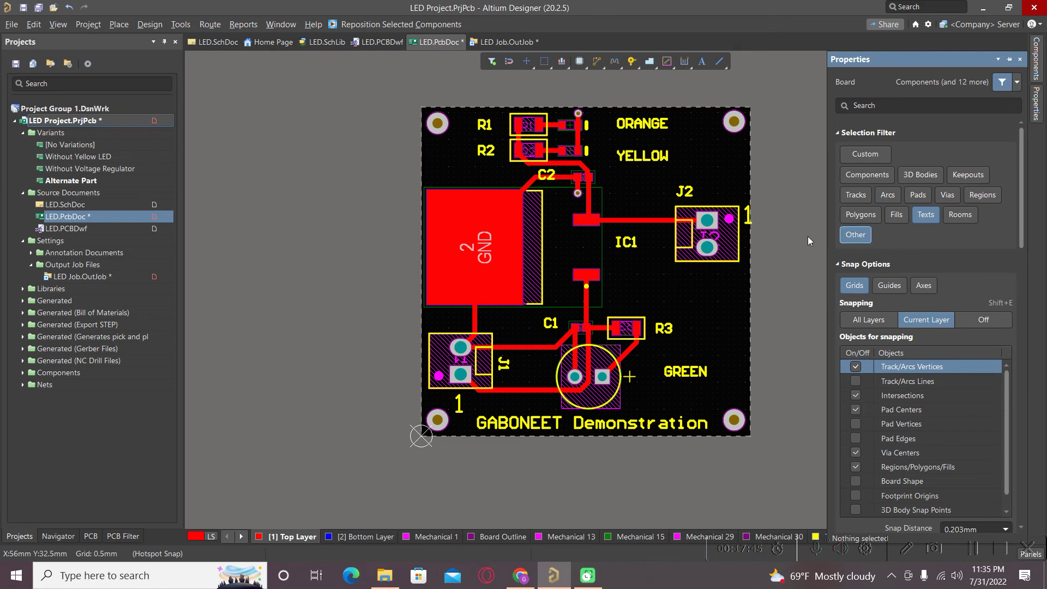
{"action": "left_click", "coordinate": [653, 152]}
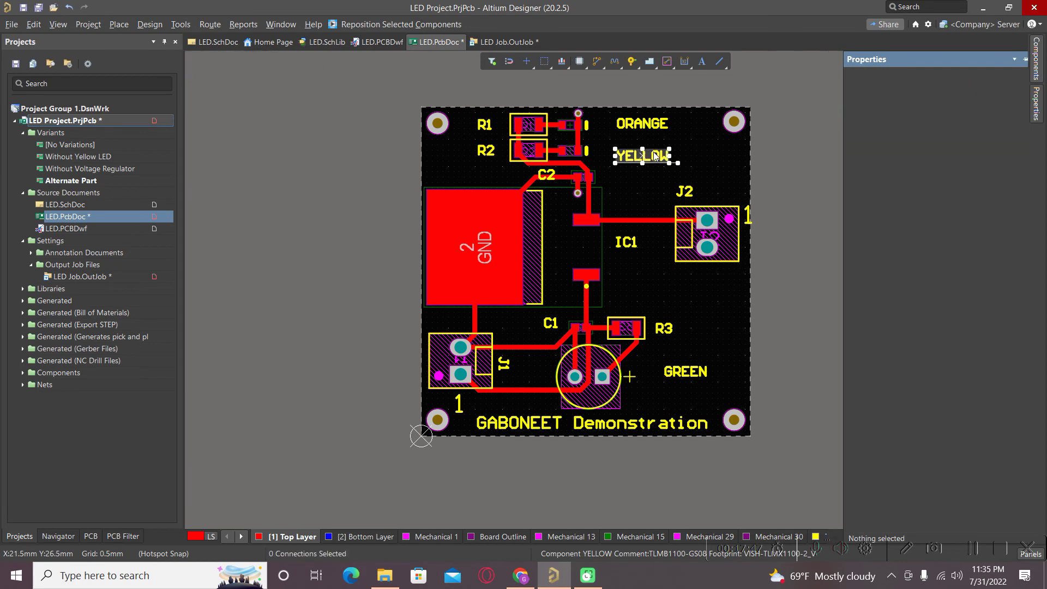
{"action": "key", "text": "s"}
{"action": "key", "text": "i"}
{"action": "left_click", "coordinate": [382, 84]}
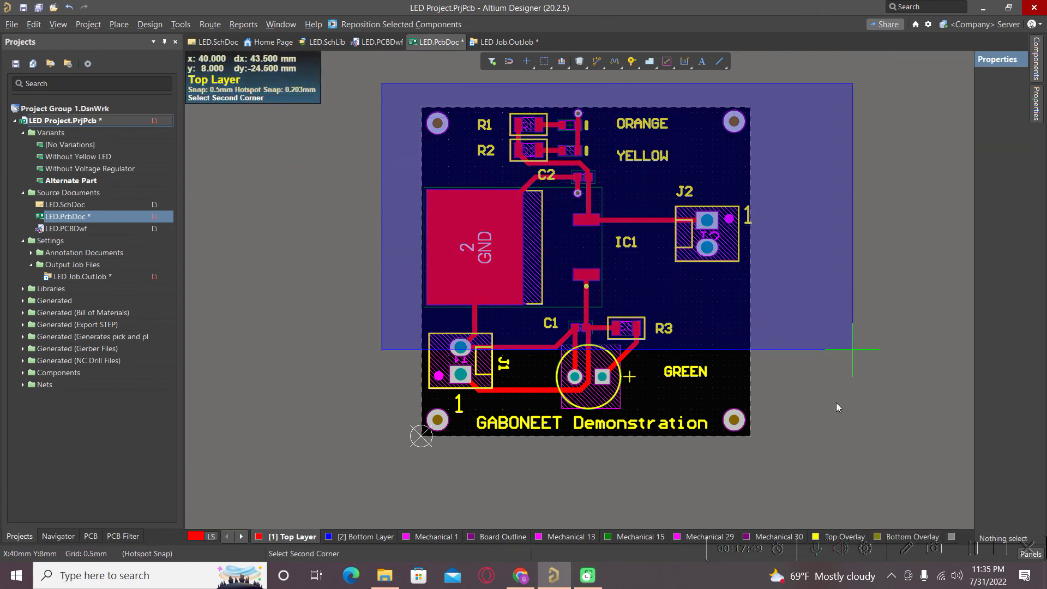
{"action": "left_click", "coordinate": [842, 442]}
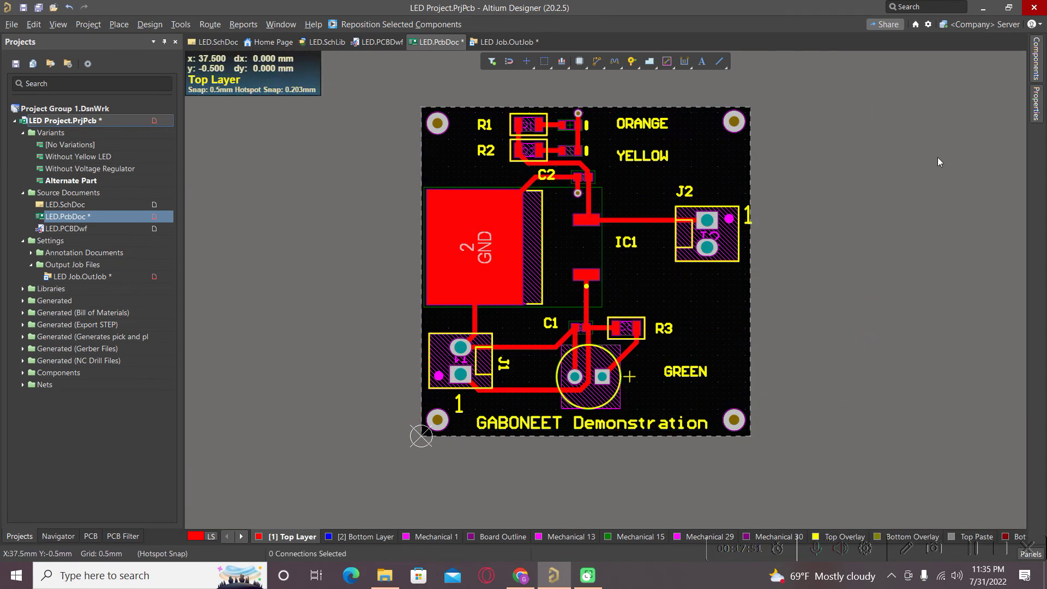
Turn all object types back on in the selection filter
{"action": "left_click", "coordinate": [1036, 103]}
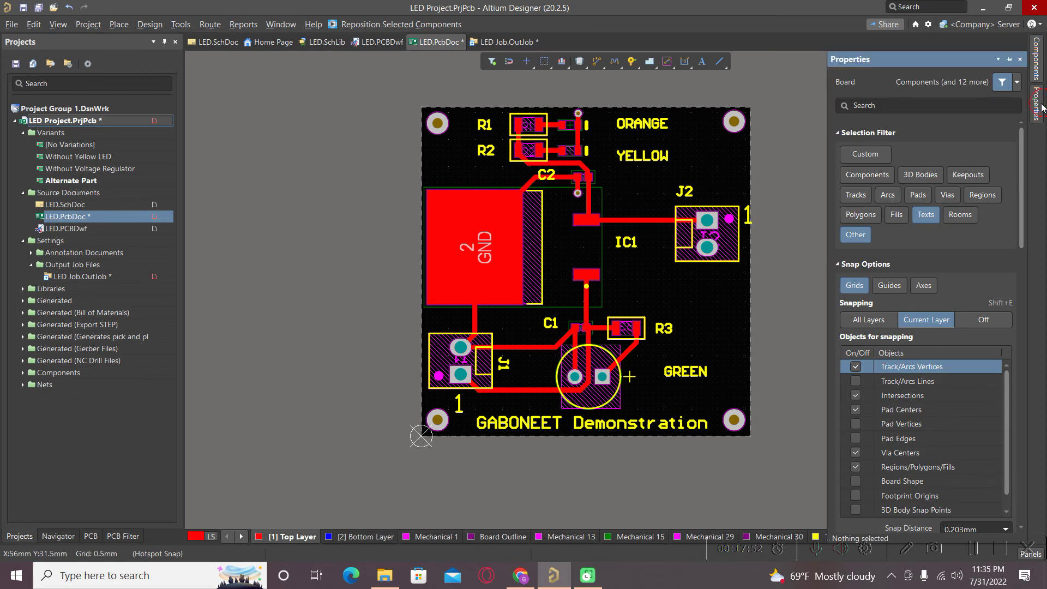
{"action": "left_click", "coordinate": [878, 157]}
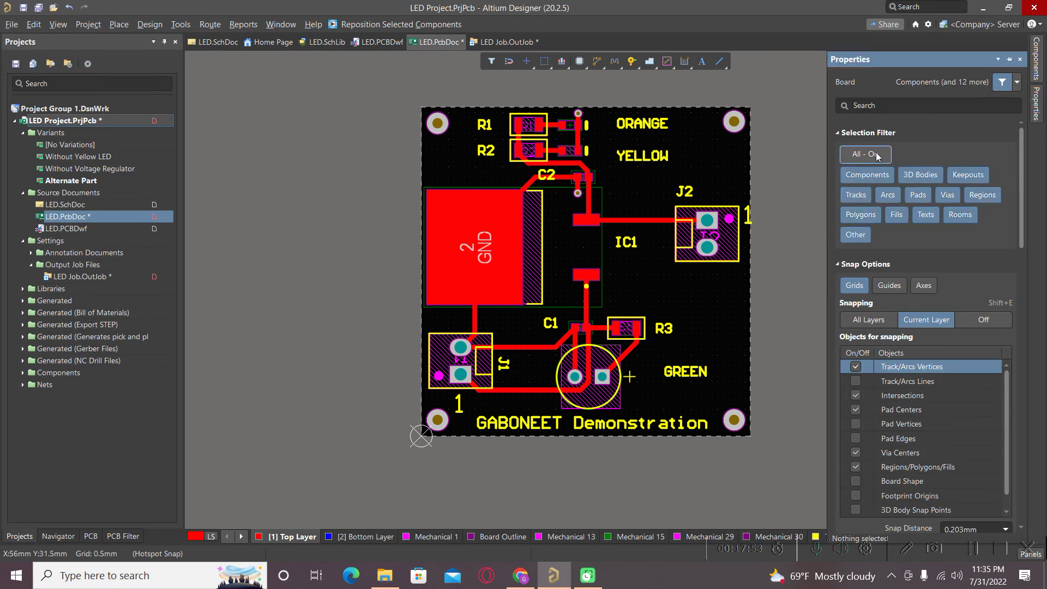
Start Find Similar Objects from the YELLOW designator and set String Type to Same
{"action": "left_click", "coordinate": [648, 155]}
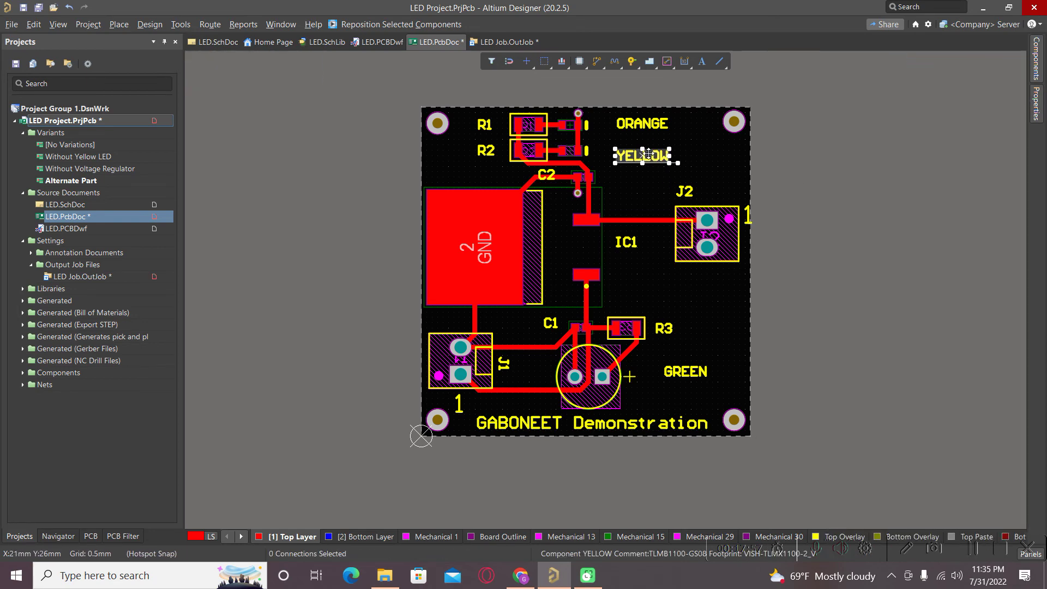
{"action": "right_click", "coordinate": [648, 155]}
{"action": "left_click", "coordinate": [660, 162]}
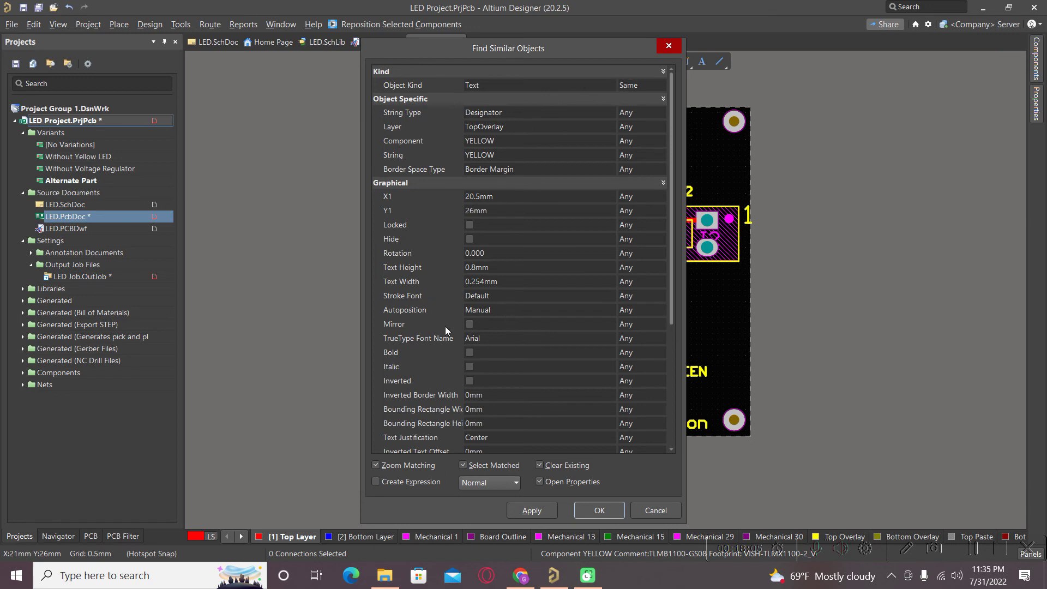
{"action": "left_click", "coordinate": [657, 113]}
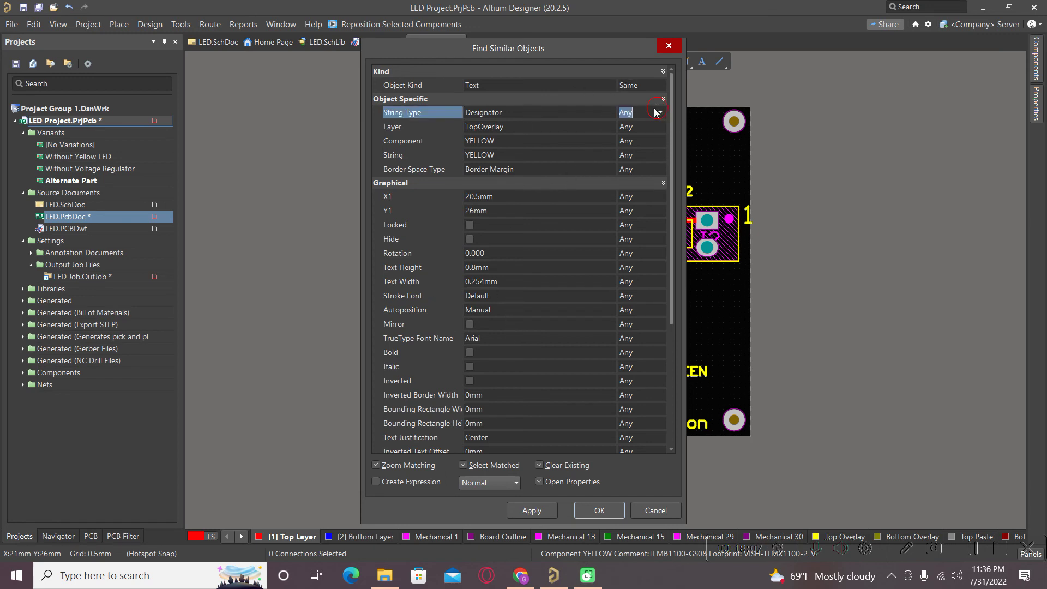
{"action": "left_click", "coordinate": [660, 113]}
Try to match the designators with the Autoposition criterion set to Center-Above and Same, and run the search
{"action": "left_click", "coordinate": [662, 311]}
{"action": "left_click", "coordinate": [662, 310]}
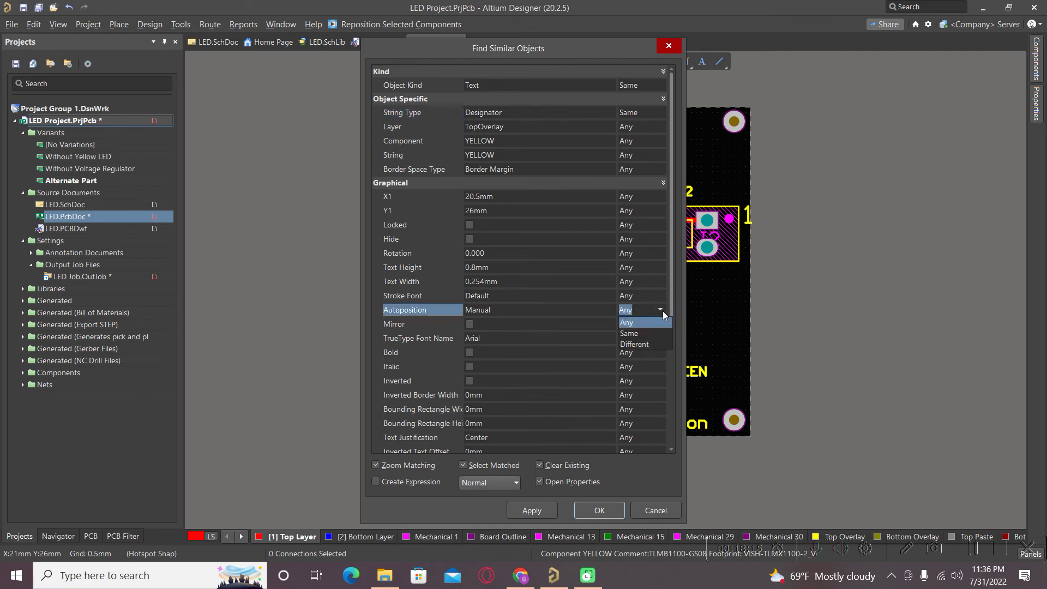
{"action": "left_click", "coordinate": [663, 311]}
{"action": "left_click", "coordinate": [660, 310]}
{"action": "left_click", "coordinate": [652, 334]}
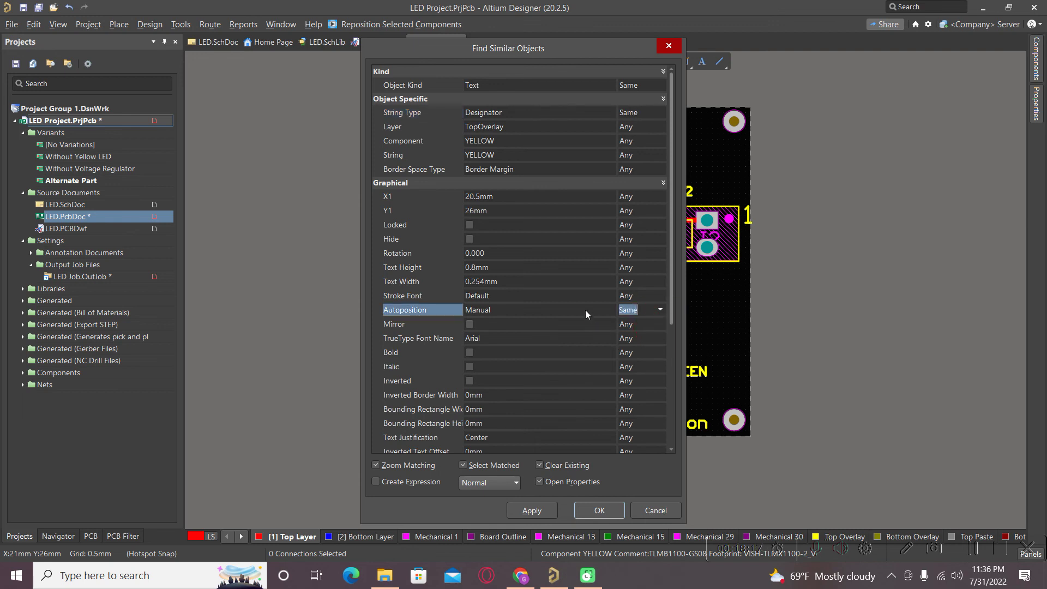
{"action": "left_click", "coordinate": [587, 311]}
{"action": "left_click", "coordinate": [609, 310]}
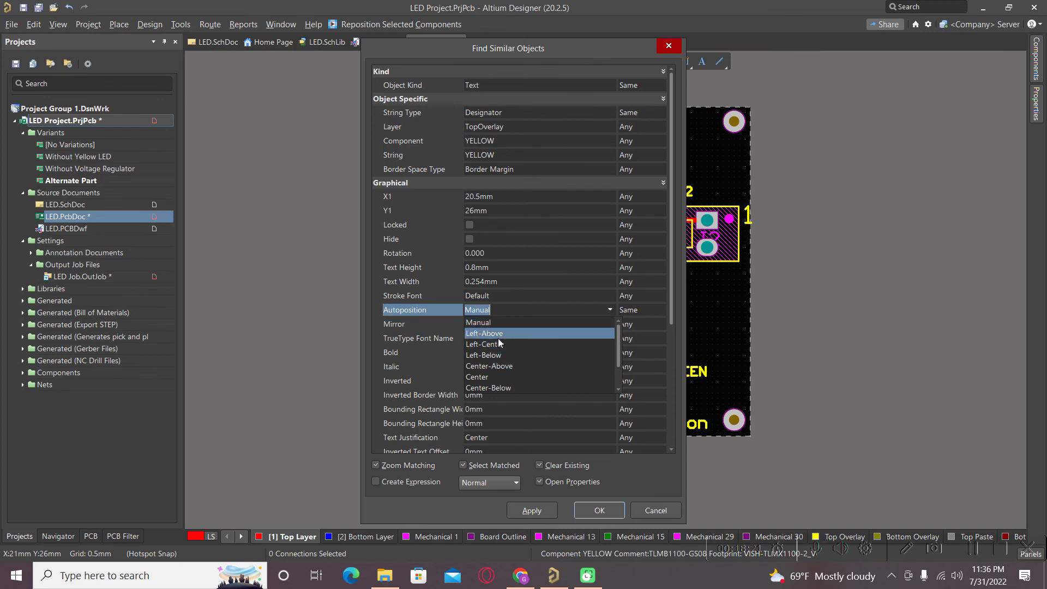
{"action": "left_click", "coordinate": [496, 368]}
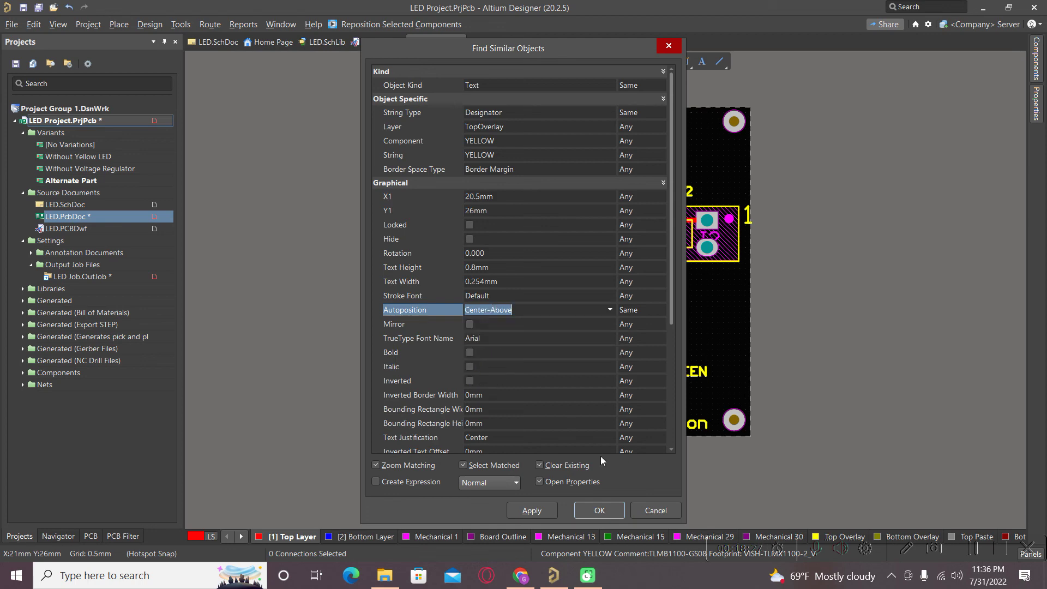
{"action": "left_click", "coordinate": [582, 512]}
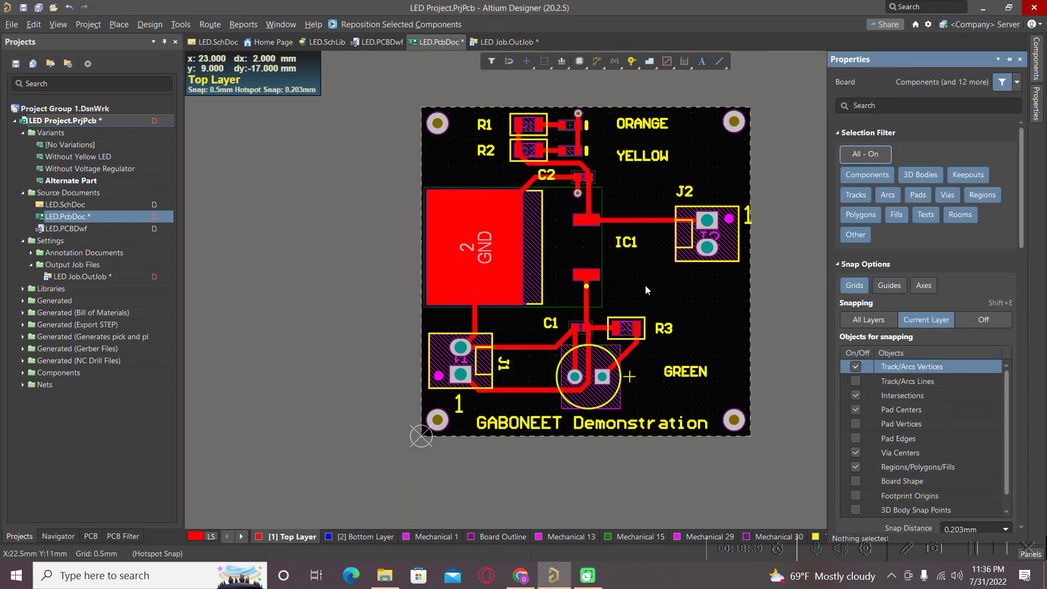
Start Find Similar Objects again from the YELLOW designator, matching both String Type and Layer as Same
{"action": "left_click", "coordinate": [634, 164]}
{"action": "right_click", "coordinate": [634, 166]}
{"action": "left_click", "coordinate": [682, 171]}
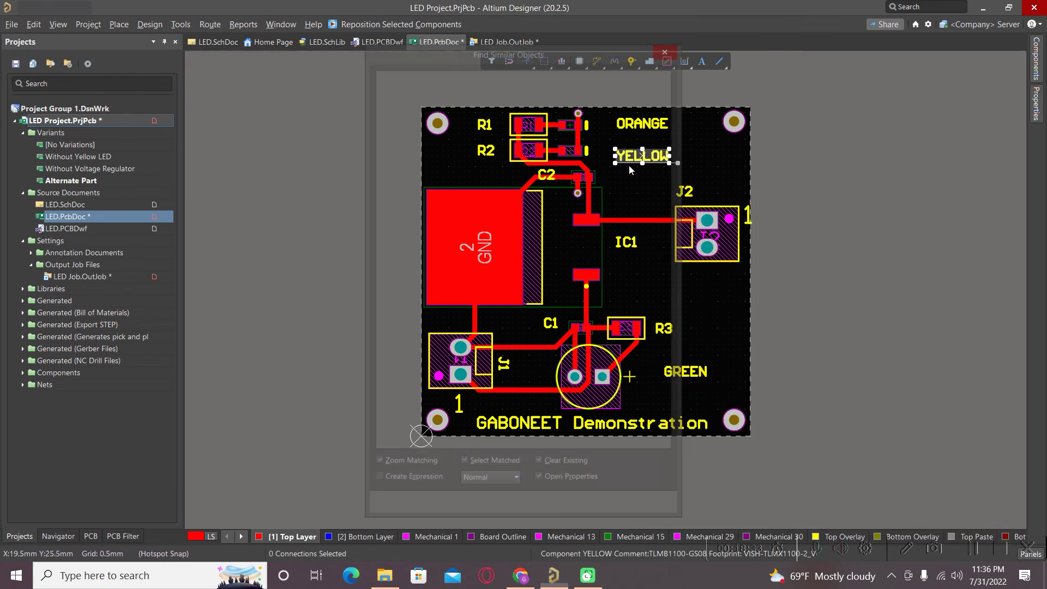
{"action": "left_click", "coordinate": [648, 116]}
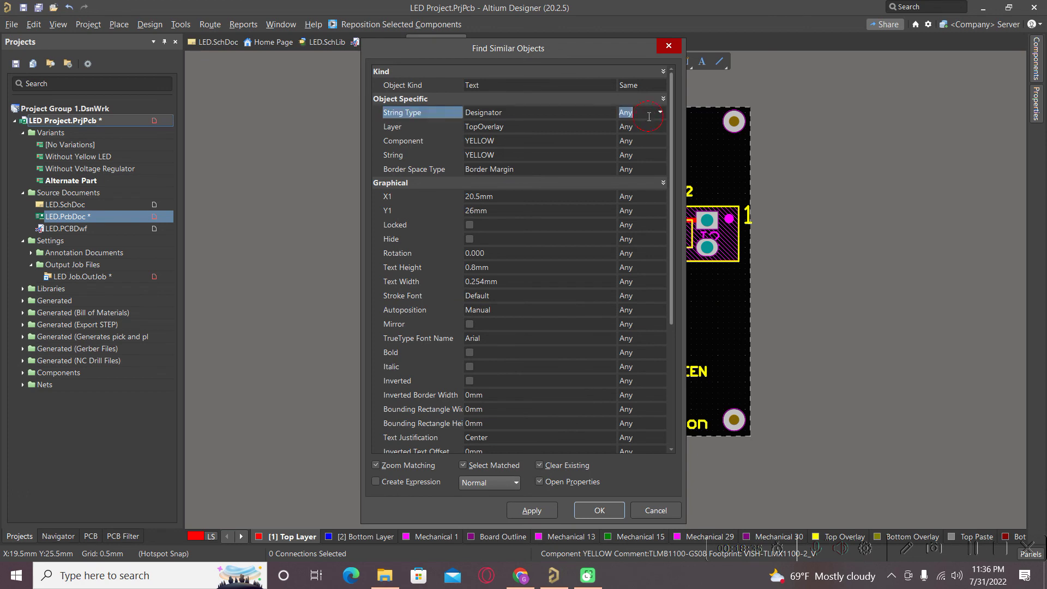
{"action": "left_click", "coordinate": [660, 113]}
{"action": "left_click", "coordinate": [638, 134]}
{"action": "left_click", "coordinate": [652, 127]}
{"action": "left_click", "coordinate": [660, 127]}
{"action": "left_click", "coordinate": [633, 151]}
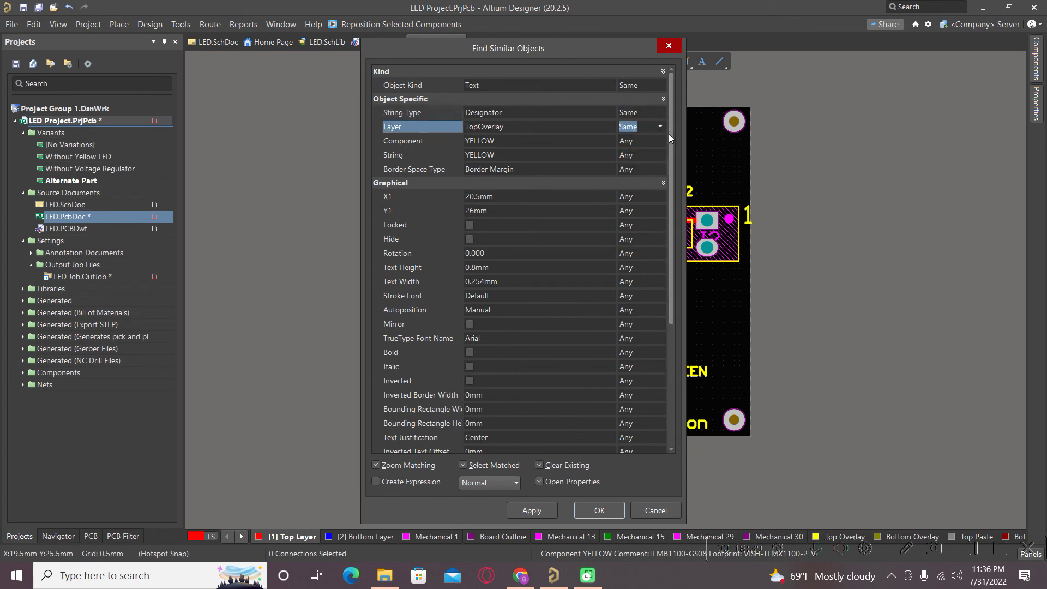
{"action": "left_click", "coordinate": [661, 127]}
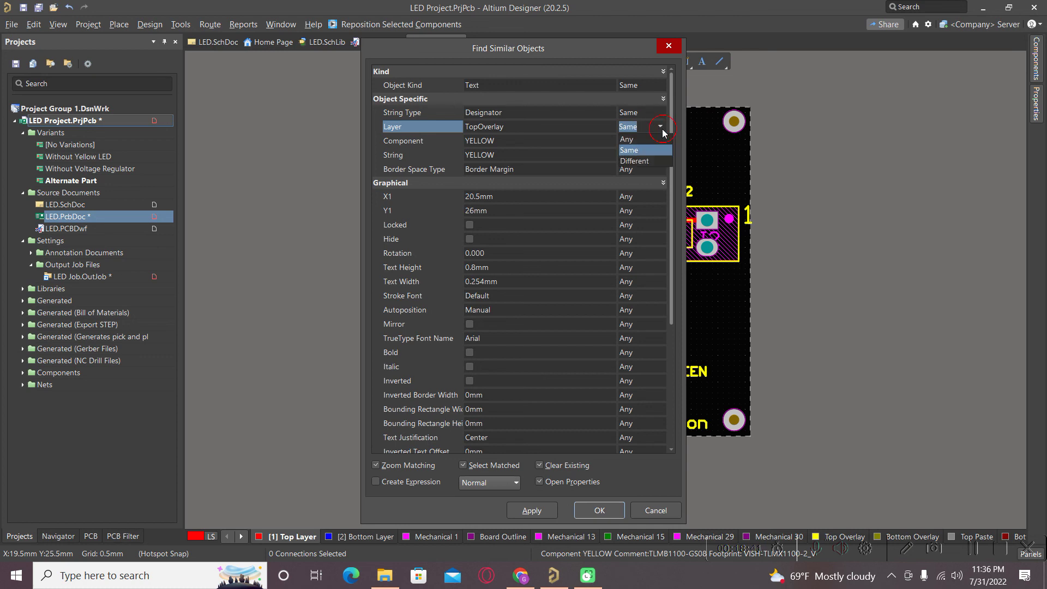
Try setting the Autoposition value to Center-Above in the similar-objects criteria and run the search
{"action": "left_click", "coordinate": [510, 312]}
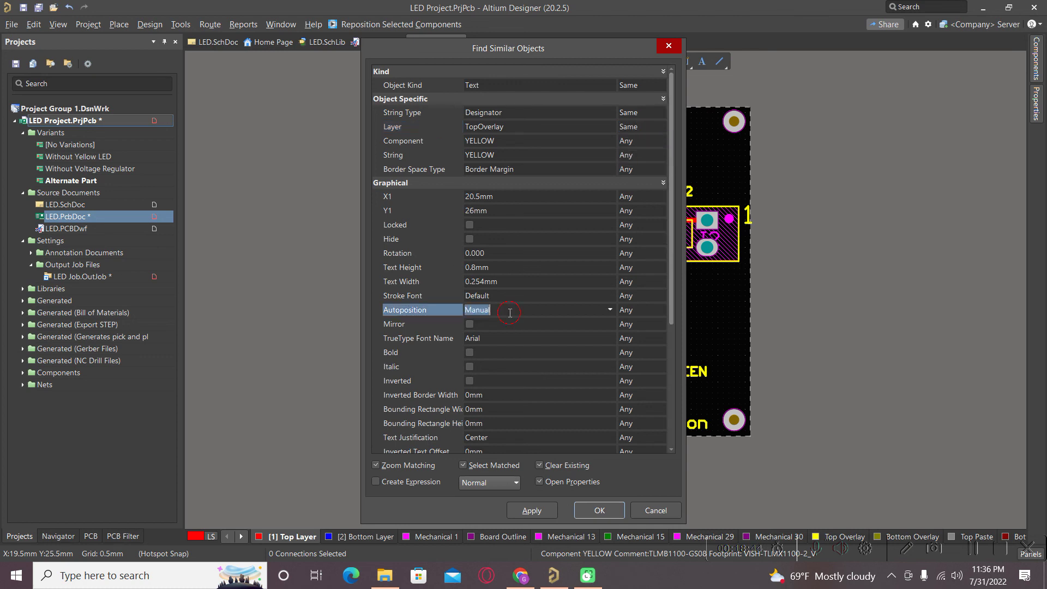
{"action": "left_click", "coordinate": [609, 309]}
{"action": "left_click", "coordinate": [503, 368]}
{"action": "left_click", "coordinate": [599, 510]}
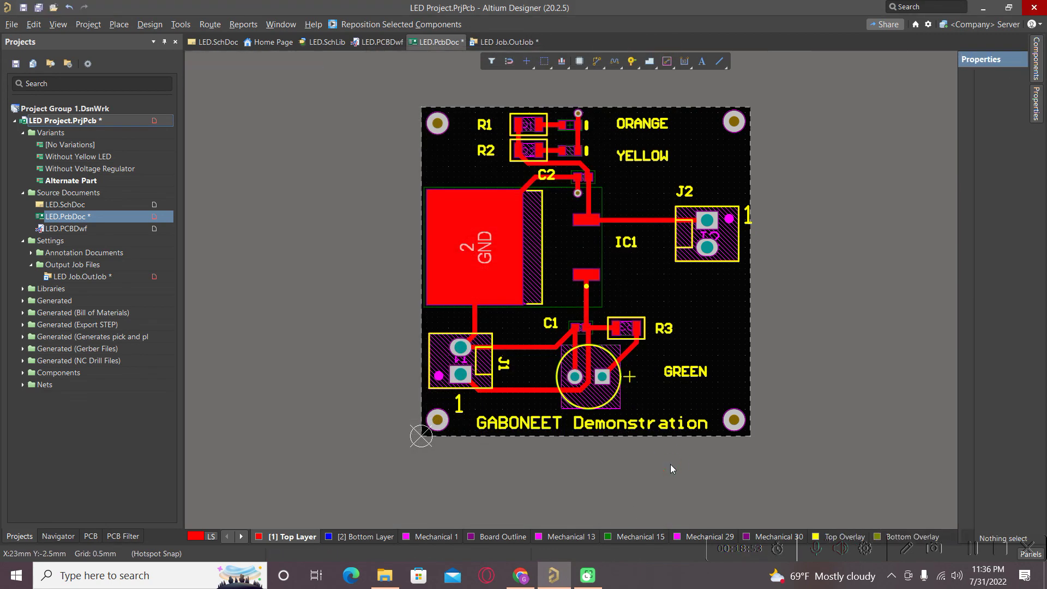